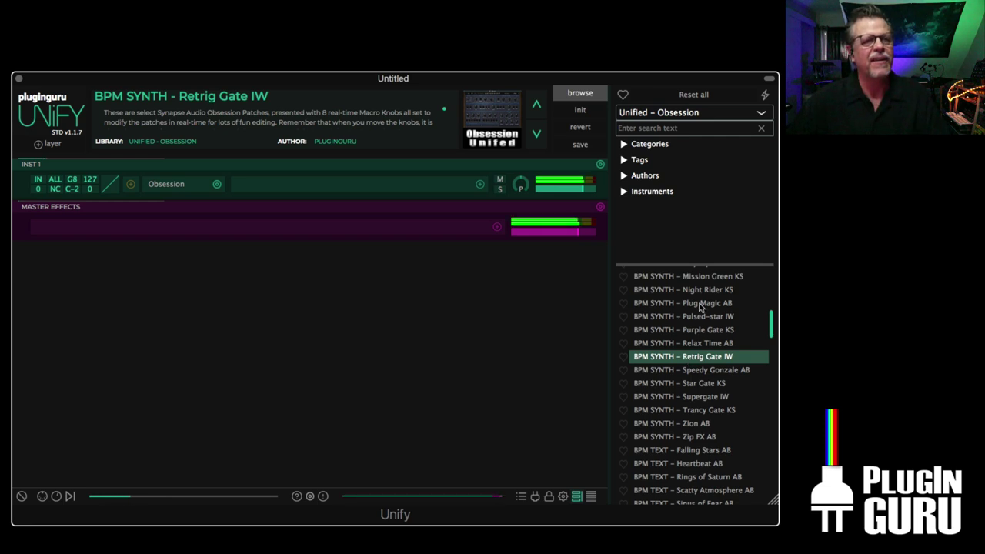
Add BPM SYNTH – Plug Magic AB and BPM SYNTH – Night Rider KS as new Unify layers and set the layer mix level to -6.50 dB
{"action": "right_click", "coordinate": [662, 303]}
{"action": "left_click", "coordinate": [580, 250]}
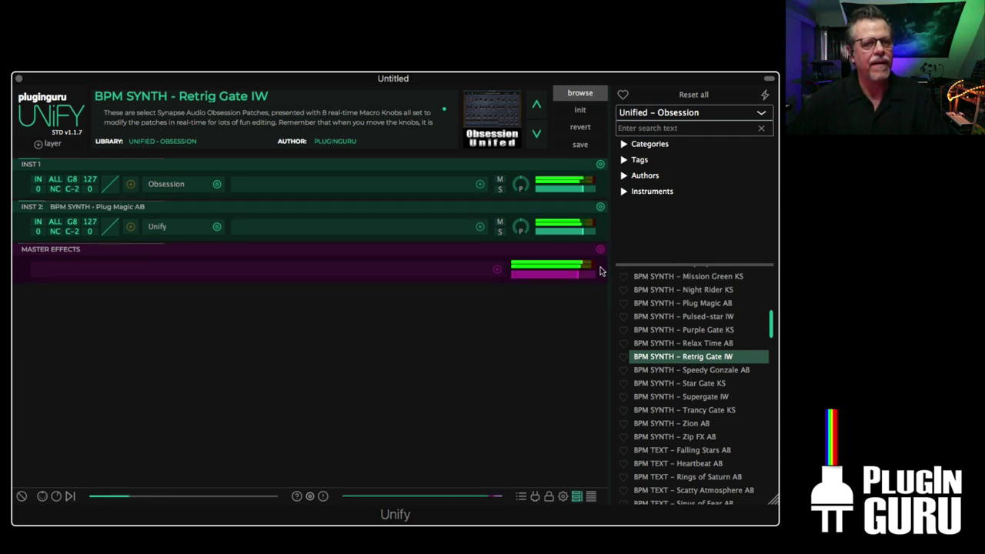
{"action": "scroll", "coordinate": [699, 336], "scroll_direction": "up", "scroll_amount": 1}
{"action": "right_click", "coordinate": [685, 329]}
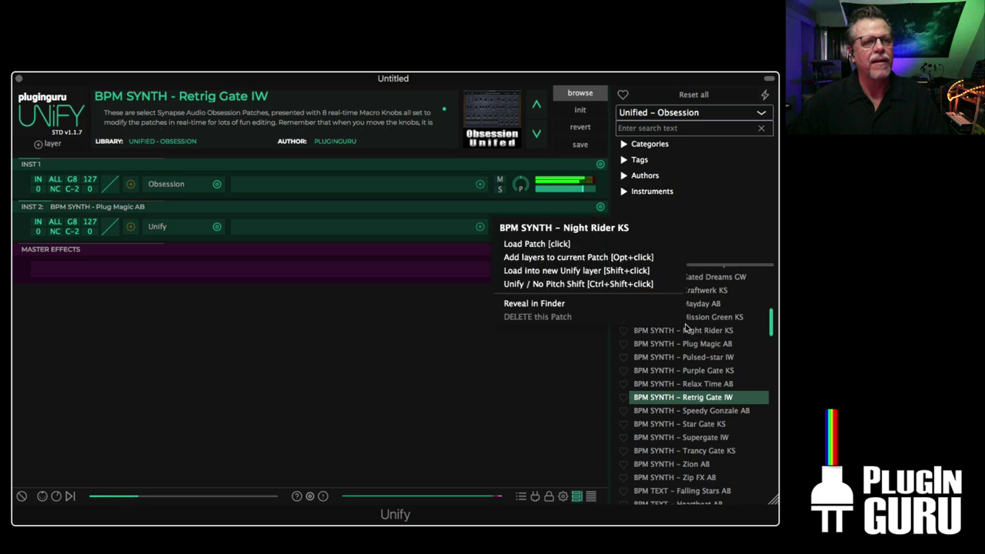
{"action": "left_click", "coordinate": [589, 272]}
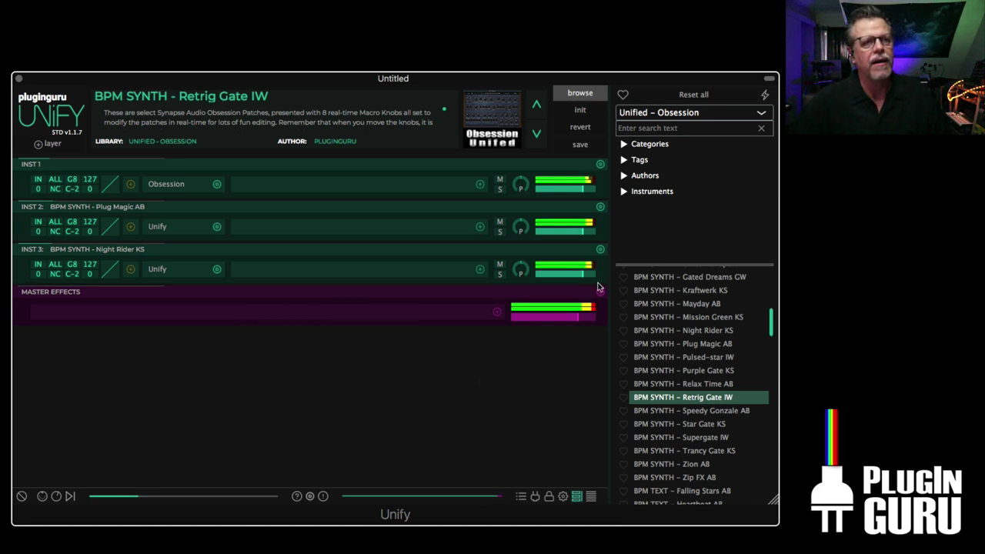
{"action": "left_click_drag", "start_coordinate": [583, 274], "coordinate": [581, 280]}
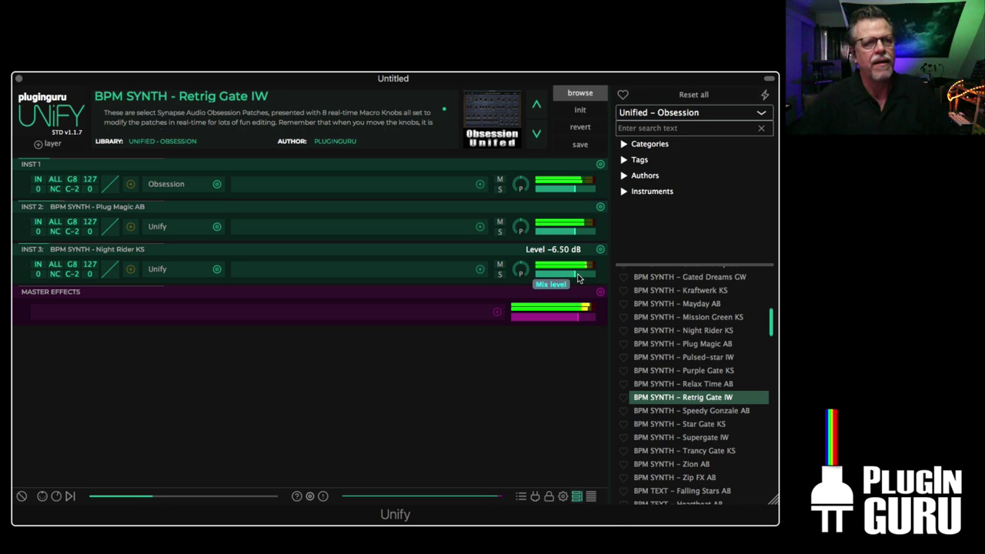
Load BPM DRUM – DTempo I Dont Want 2 Live v2 from the PlugInGuru CloudCity V1 library into a new Unify layer
{"action": "left_click", "coordinate": [666, 114]}
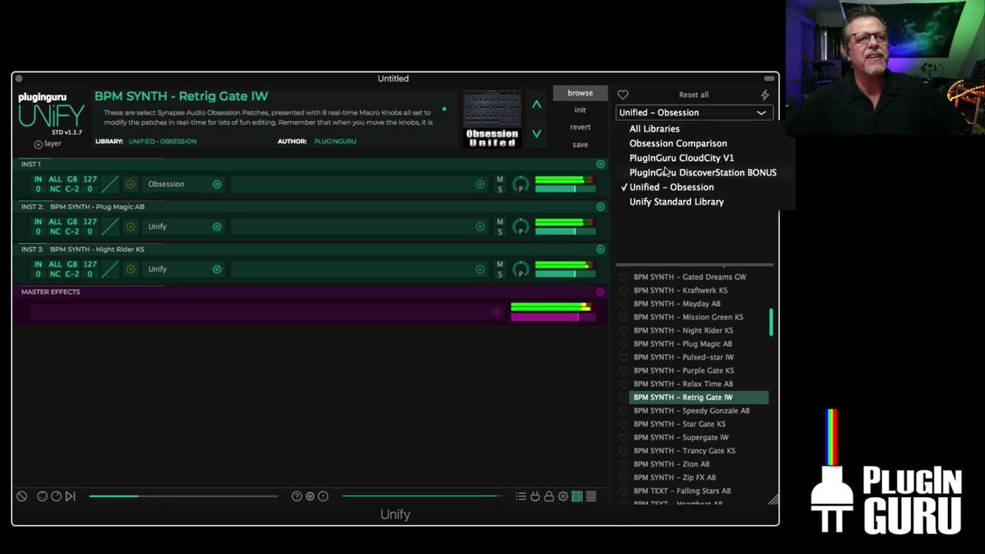
{"action": "left_click", "coordinate": [667, 157]}
{"action": "left_click_drag", "start_coordinate": [772, 321], "coordinate": [772, 333]}
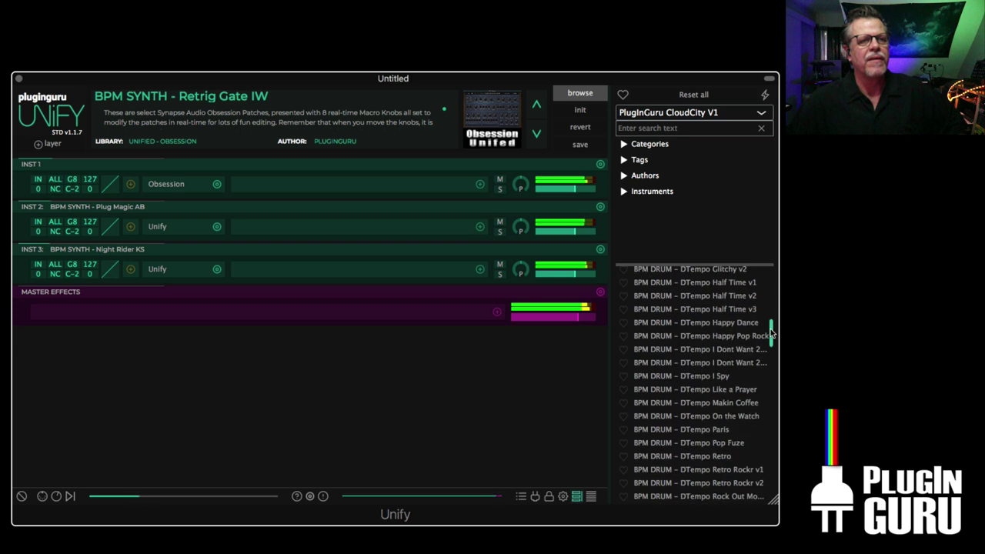
{"action": "right_click", "coordinate": [710, 368]}
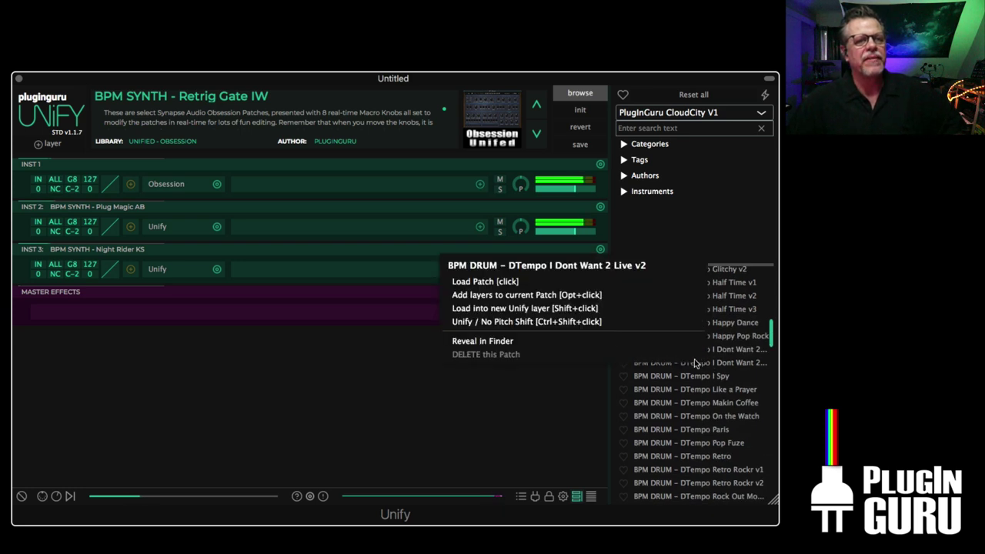
{"action": "left_click", "coordinate": [539, 308]}
Add BPM DRUM – Chaos In the Club as a Unify layer with no pitch shift and slightly lower the mix levels of all layers
{"action": "scroll", "coordinate": [731, 437], "scroll_direction": "down", "scroll_amount": 3}
{"action": "scroll", "coordinate": [732, 435], "scroll_direction": "up", "scroll_amount": 12}
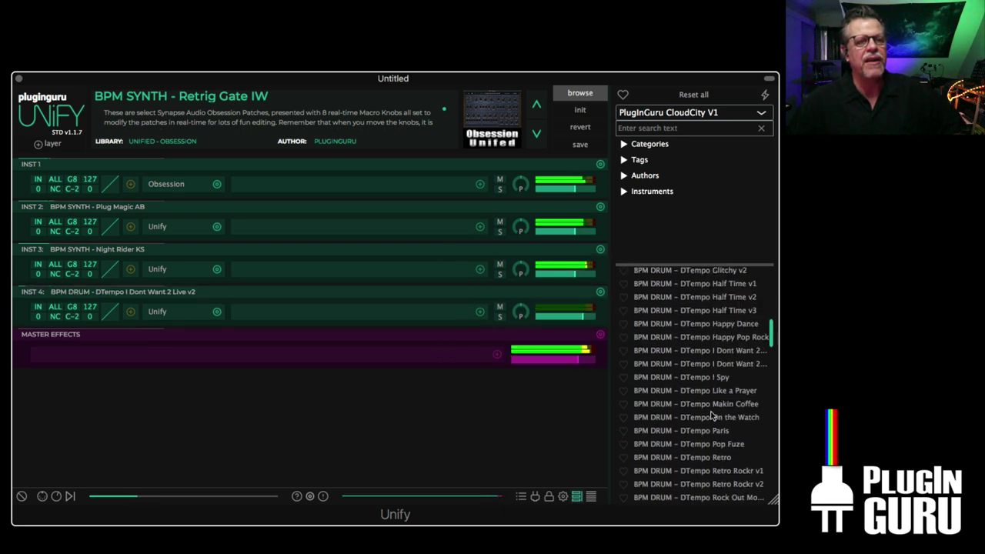
{"action": "scroll", "coordinate": [706, 408], "scroll_direction": "up", "scroll_amount": 5}
{"action": "scroll", "coordinate": [706, 408], "scroll_direction": "down", "scroll_amount": 6}
{"action": "right_click", "coordinate": [711, 385]}
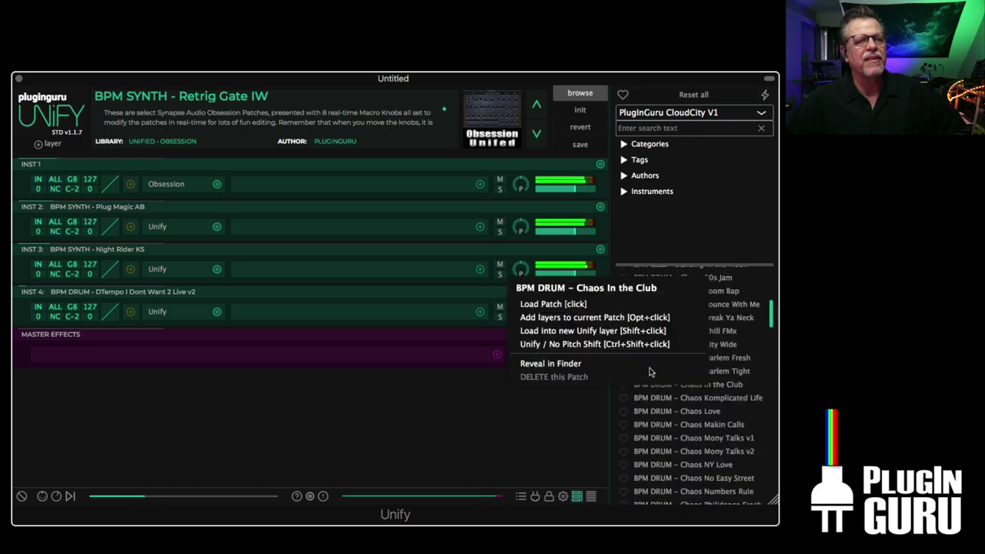
{"action": "left_click", "coordinate": [585, 345]}
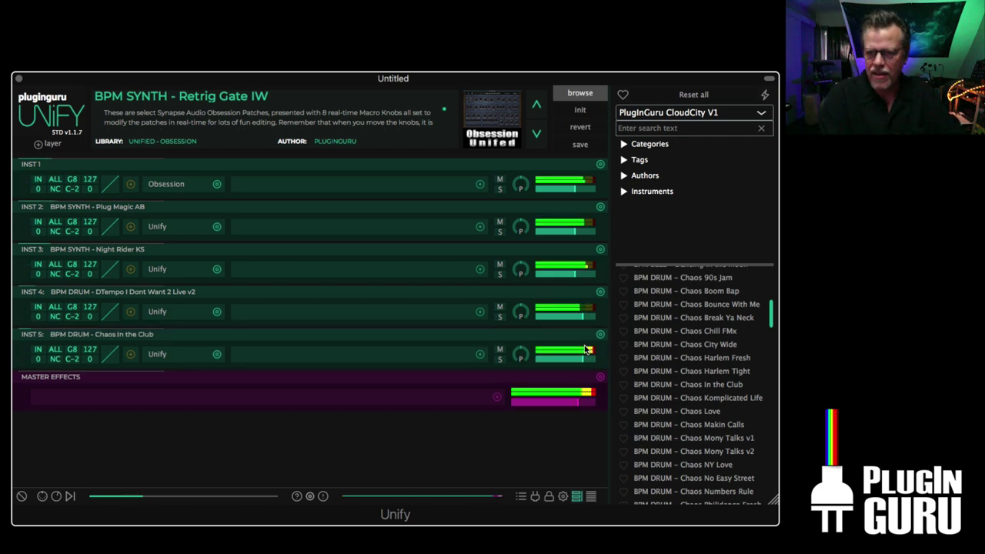
{"action": "mouse_move", "coordinate": [582, 360]}
{"action": "left_click_drag", "start_coordinate": [583, 360], "coordinate": [580, 357]}
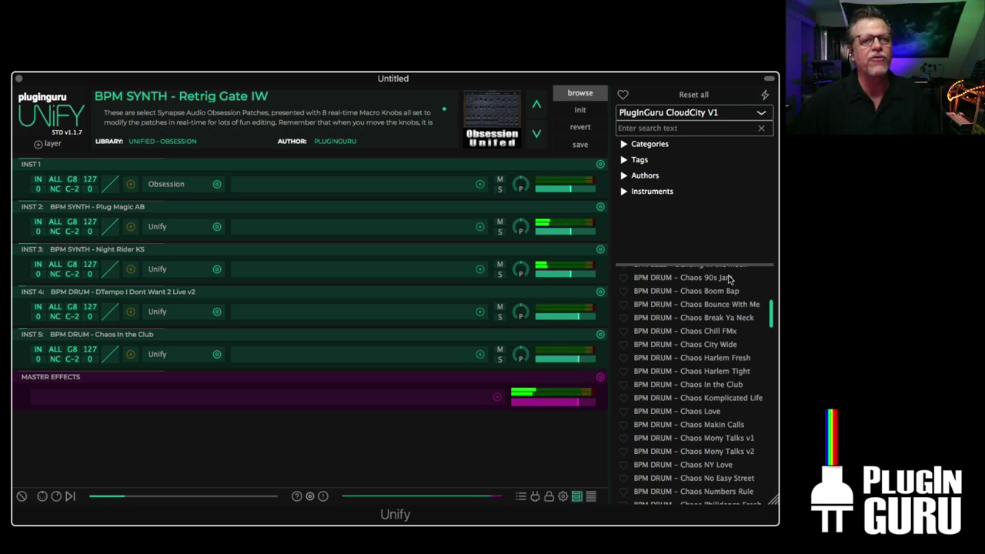
Load the patch SEQ – Futuristic Design KS from the Unified – Obsession library
{"action": "left_click", "coordinate": [702, 111]}
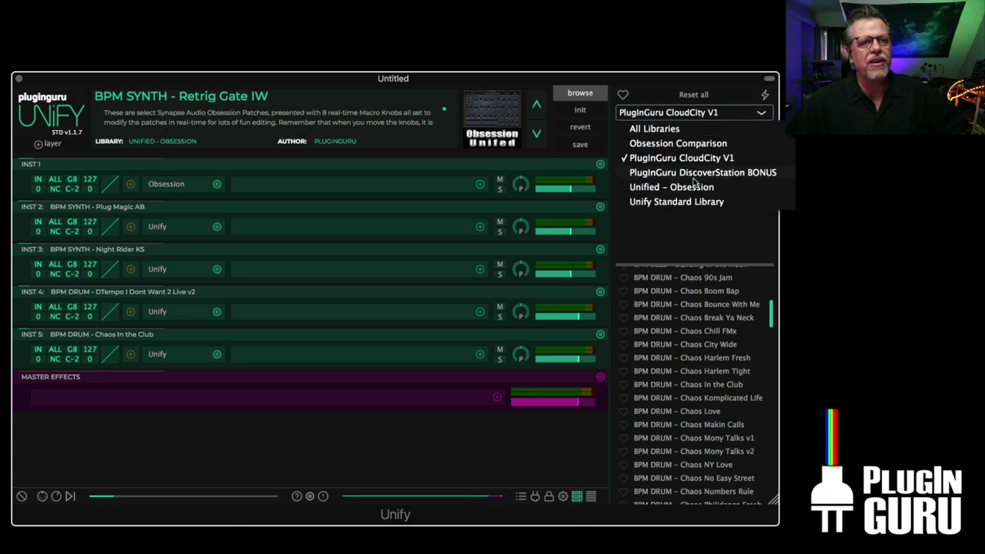
{"action": "left_click", "coordinate": [696, 187]}
{"action": "left_click_drag", "start_coordinate": [771, 315], "coordinate": [782, 423]}
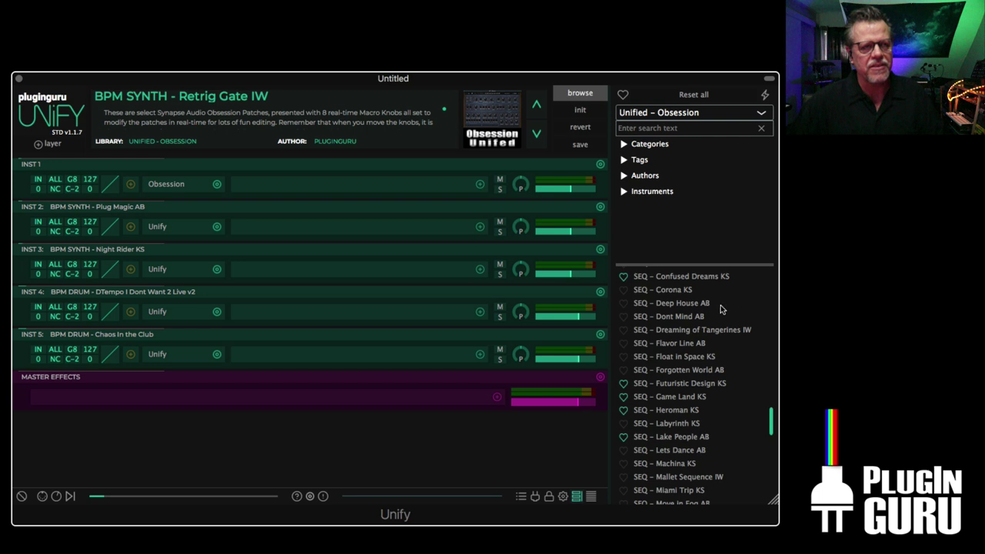
{"action": "left_click", "coordinate": [675, 386]}
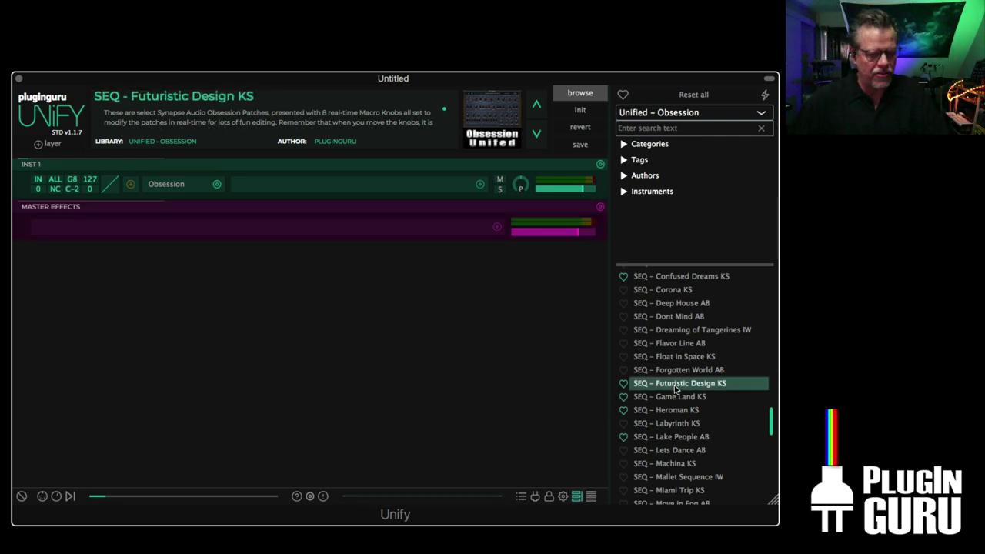
Add SEQ – Game Land KS, SEQ – Heroman KS and SEQ – Lake People AB as new Unify layers and slightly lower the layer mix levels
{"action": "right_click", "coordinate": [685, 399]}
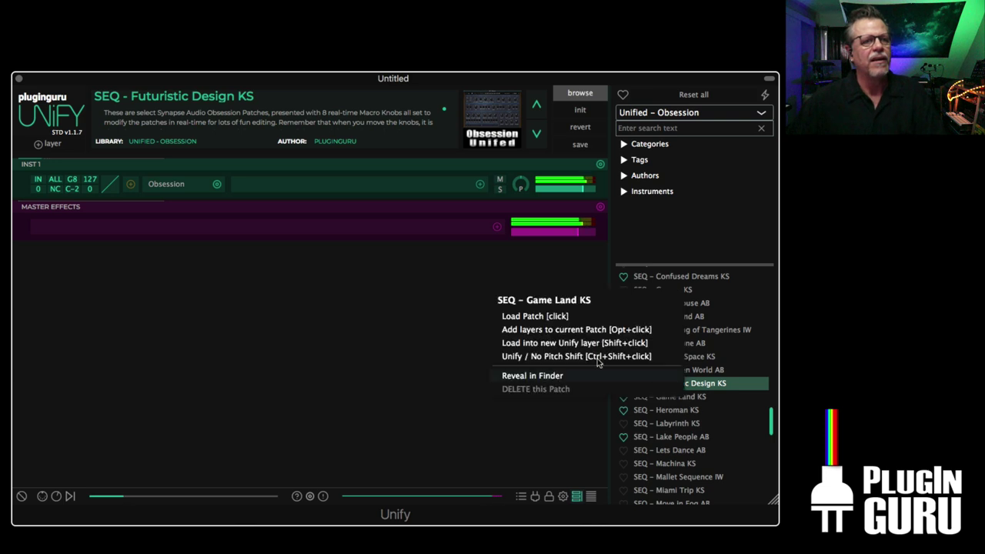
{"action": "left_click", "coordinate": [574, 348]}
{"action": "right_click", "coordinate": [668, 411]}
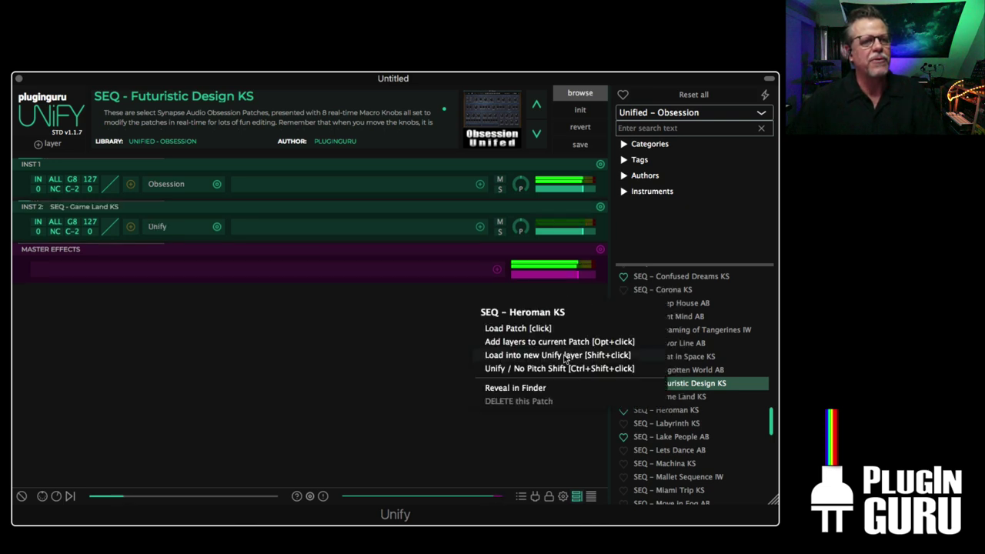
{"action": "left_click", "coordinate": [557, 355]}
{"action": "right_click", "coordinate": [662, 436]}
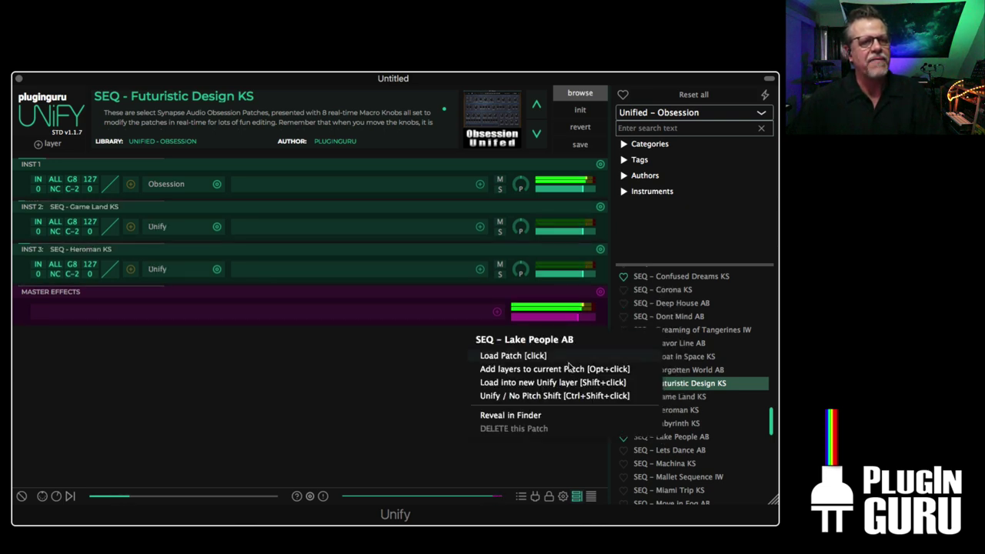
{"action": "left_click", "coordinate": [565, 383]}
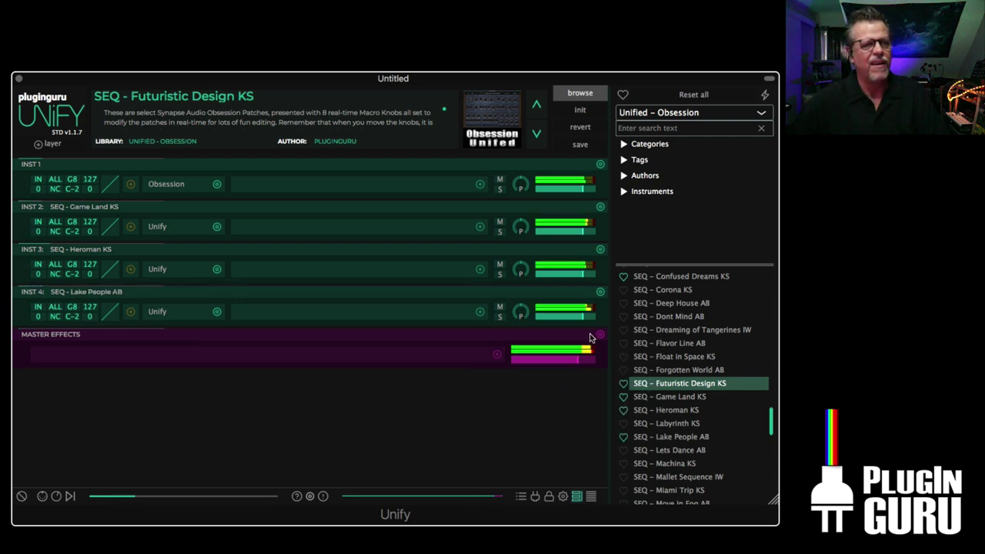
{"action": "left_click_drag", "start_coordinate": [581, 317], "coordinate": [578, 324]}
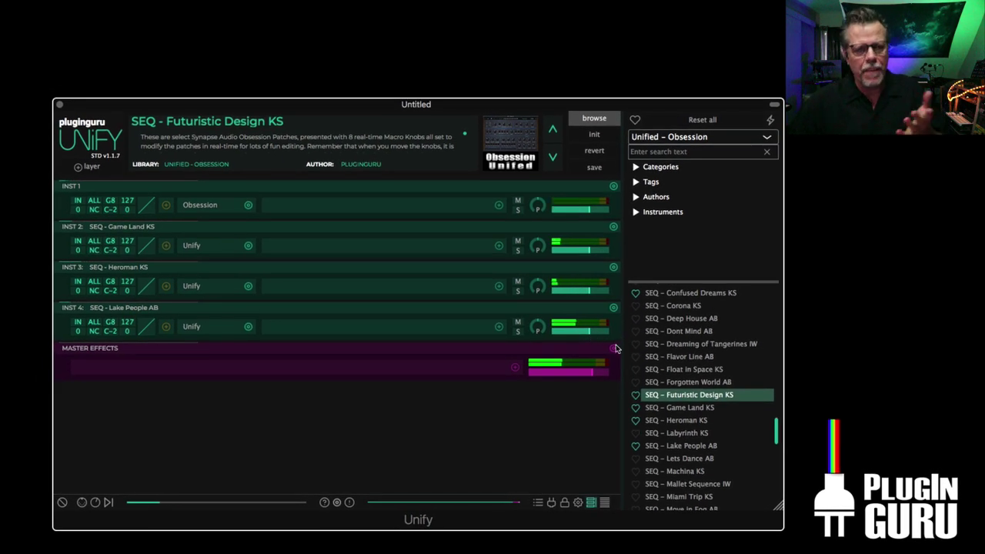
Show the macro knobs and examine which Obsession parameters of the first instrument can be linked to Macro1
{"action": "left_click", "coordinate": [96, 502]}
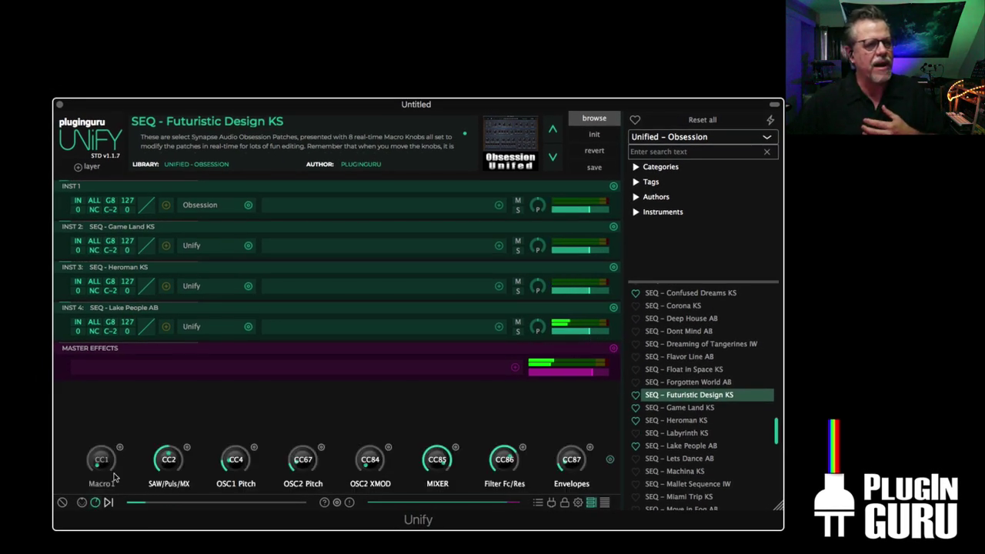
{"action": "left_click", "coordinate": [119, 448]}
{"action": "left_click", "coordinate": [24, 40]}
{"action": "mouse_move", "coordinate": [52, 48]}
{"action": "mouse_move", "coordinate": [139, 60]}
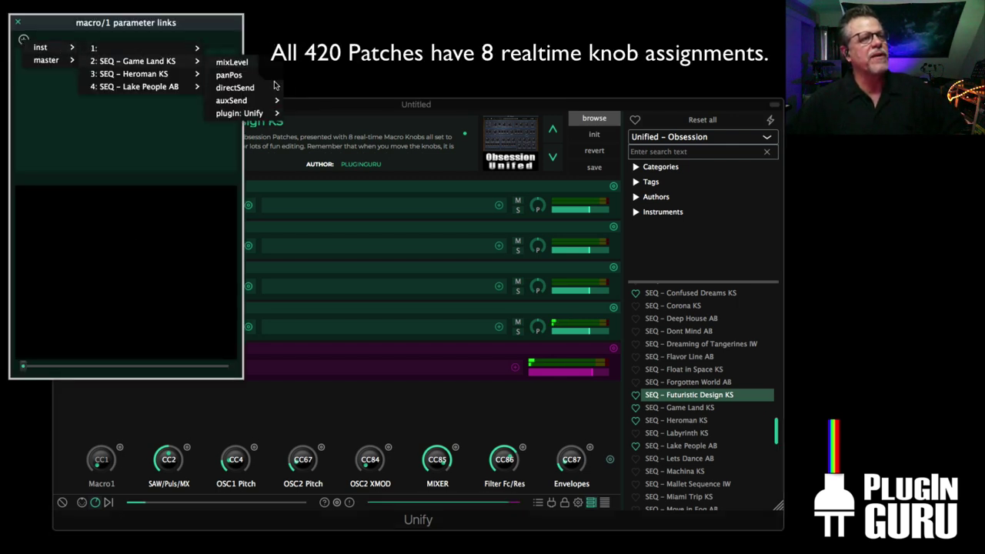
{"action": "mouse_move", "coordinate": [252, 114]}
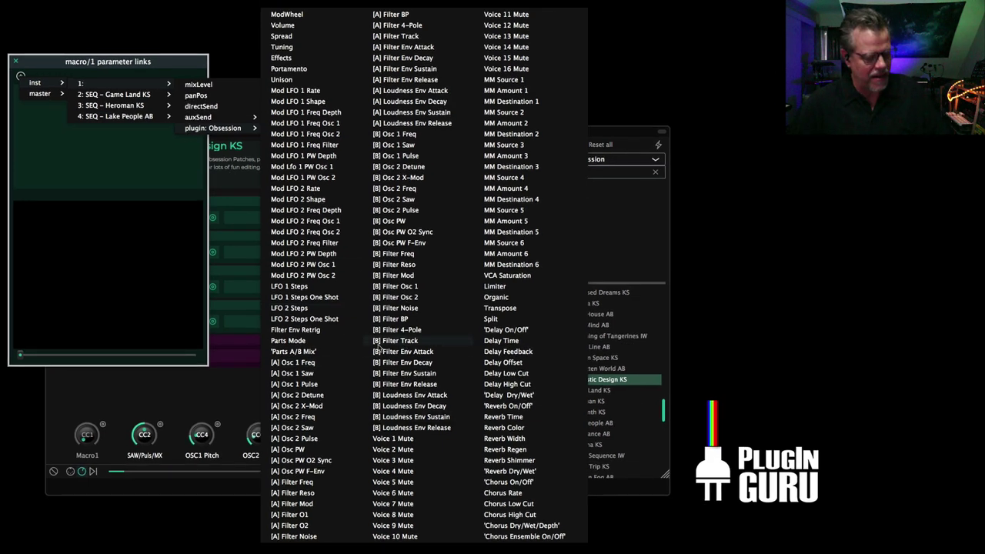
{"action": "left_click", "coordinate": [400, 341]}
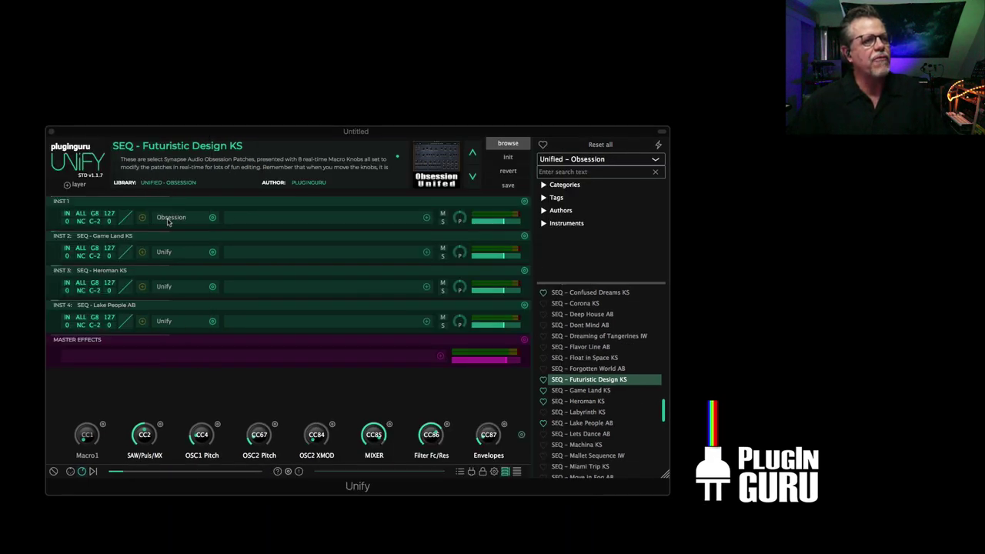
Examine the available destinations of the first Mod Matrix slot on the back panel of the first layer's Obsession plugin
{"action": "left_click", "coordinate": [171, 217]}
{"action": "left_click", "coordinate": [258, 90]}
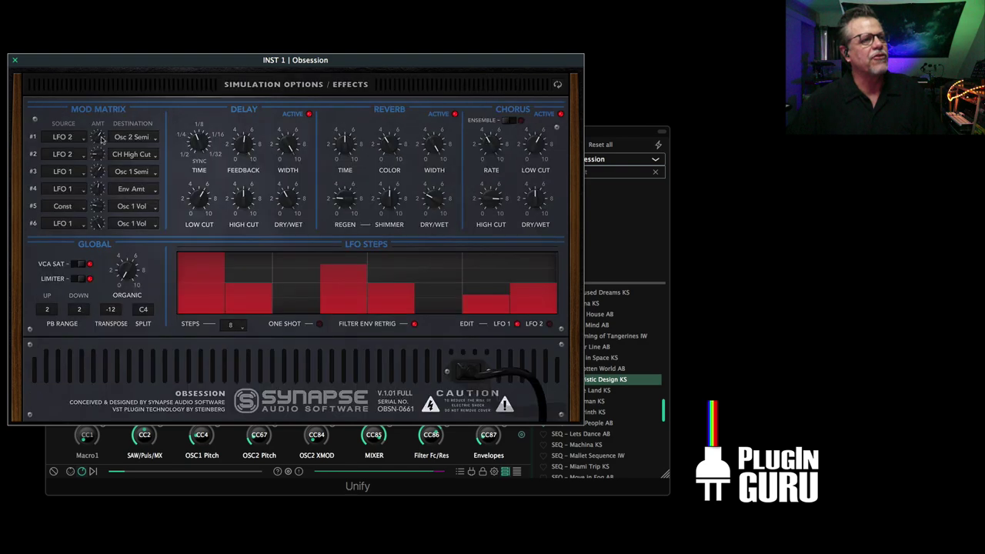
{"action": "left_click", "coordinate": [135, 139]}
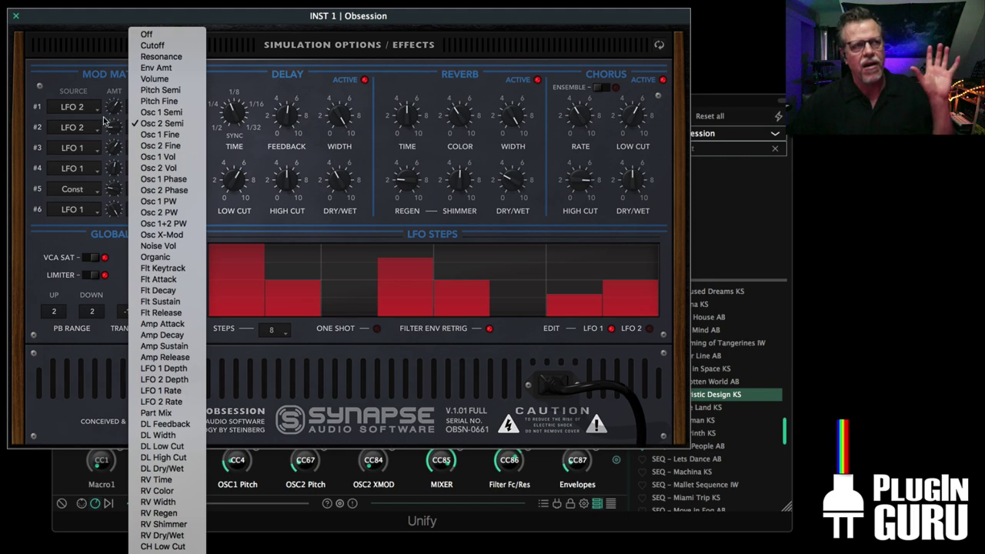
{"action": "left_click", "coordinate": [106, 120]}
{"action": "key", "text": "super+w"}
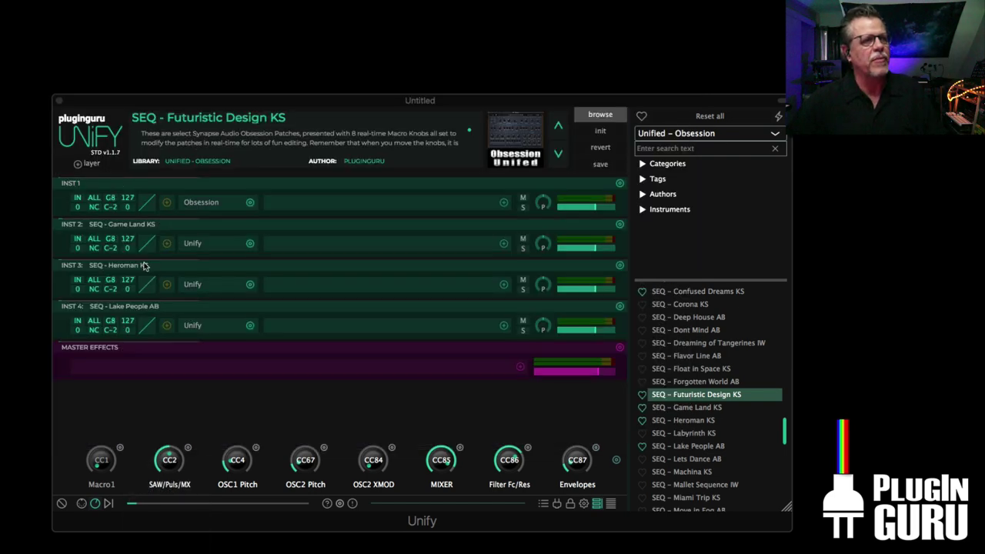
Examine the MIXER macro's parameter links, viewing the response curves for [A] Filter O2 and [A] Filter Noise
{"action": "left_click", "coordinate": [119, 448]}
{"action": "key", "text": "super+w"}
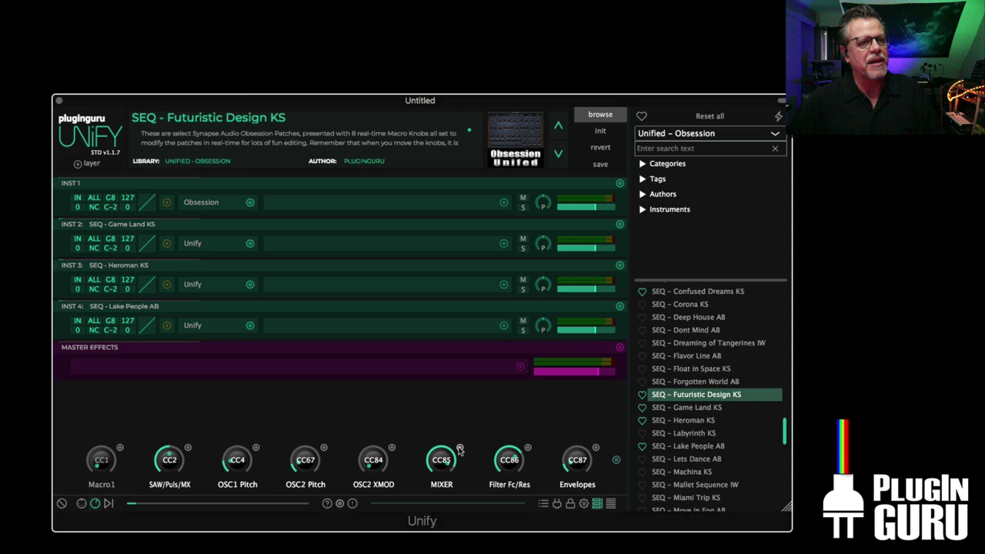
{"action": "left_click", "coordinate": [460, 447]}
{"action": "left_click", "coordinate": [116, 83]}
{"action": "left_click", "coordinate": [118, 101]}
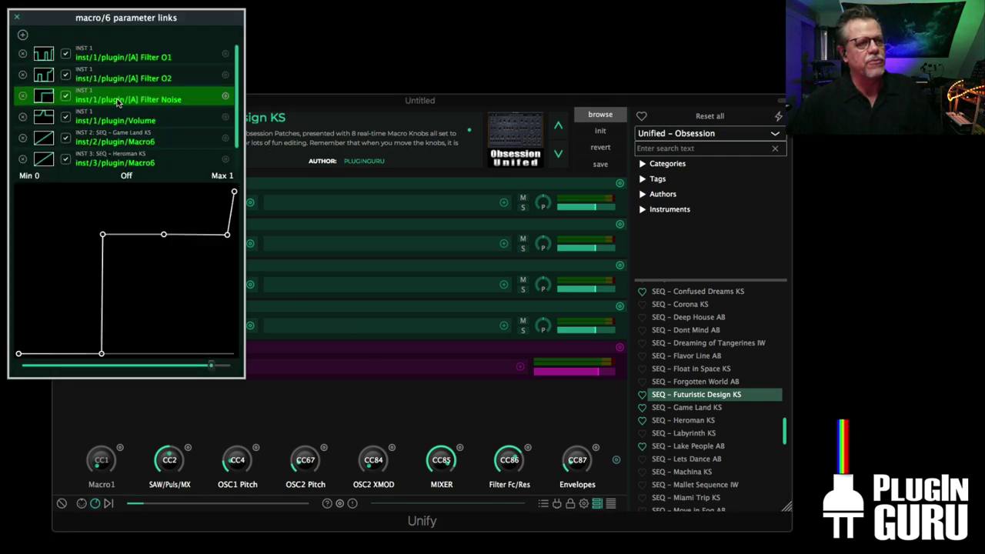
{"action": "left_click", "coordinate": [16, 16]}
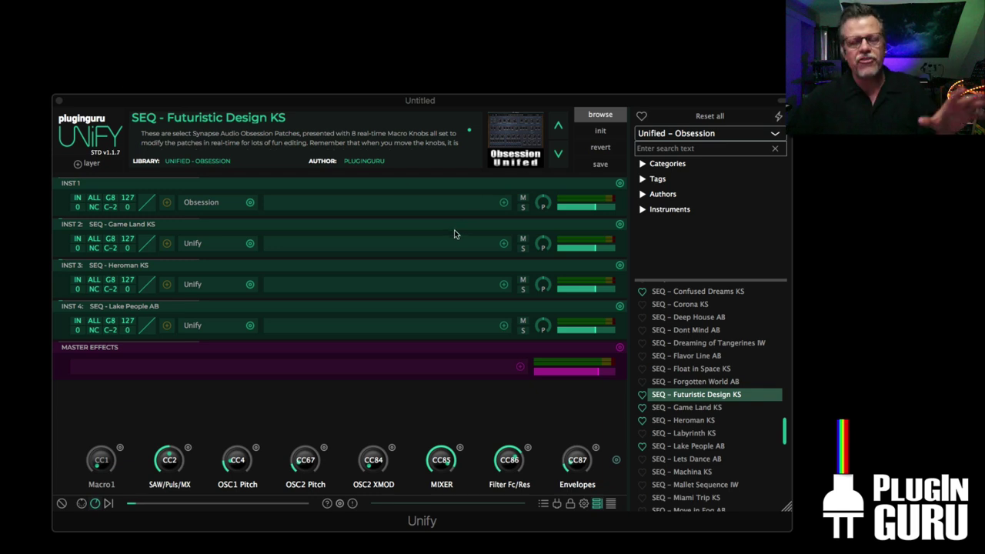
Initialize the patch and swap the default instrument of the first layer for Synapse Audio's Obsession
{"action": "left_click", "coordinate": [600, 132]}
{"action": "left_click", "coordinate": [249, 203]}
{"action": "mouse_move", "coordinate": [293, 281]}
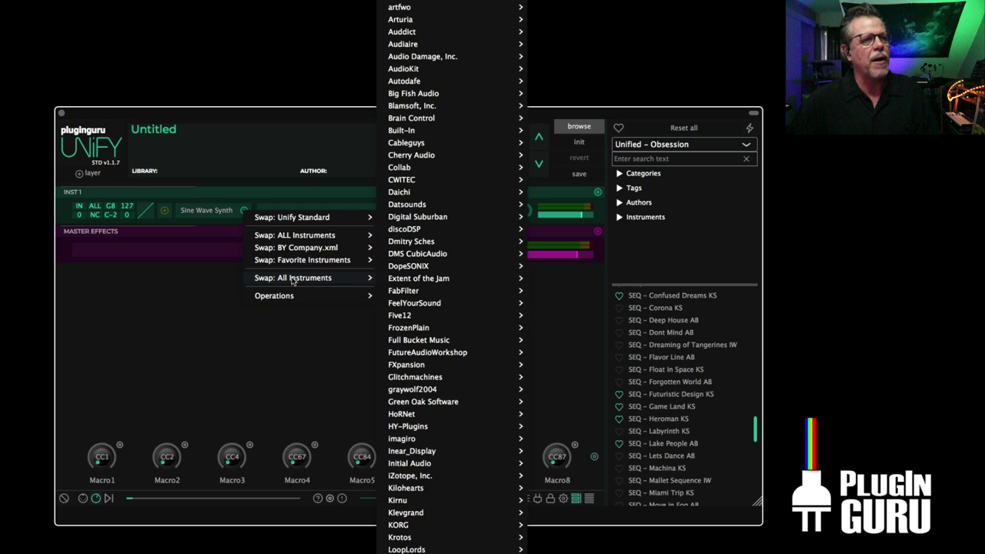
{"action": "scroll", "coordinate": [429, 398], "scroll_direction": "down", "scroll_amount": 10}
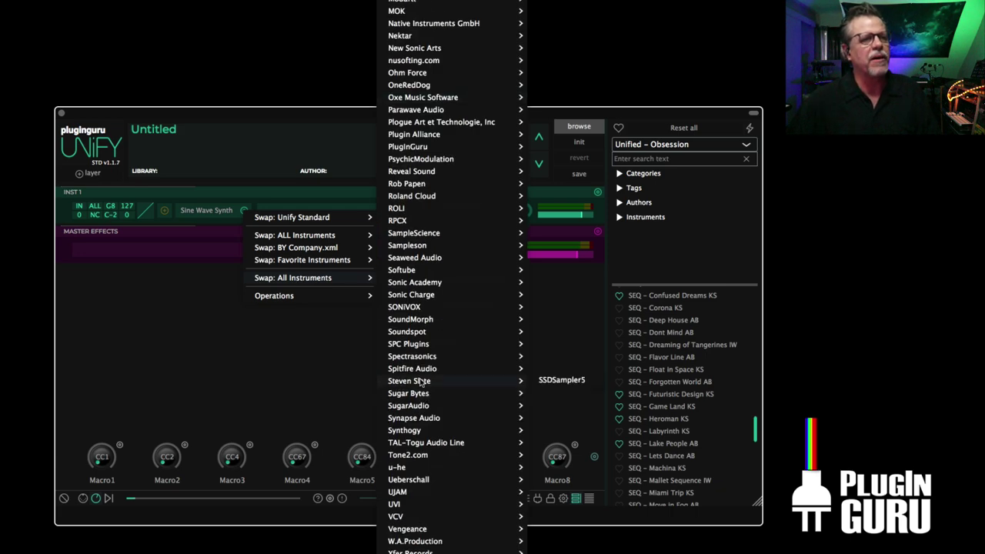
{"action": "mouse_move", "coordinate": [429, 421]}
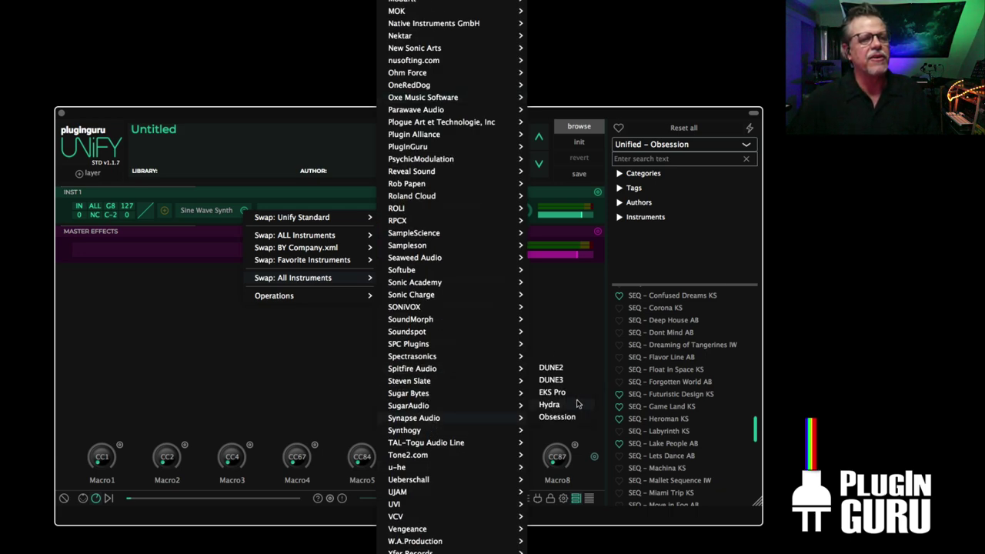
{"action": "left_click", "coordinate": [557, 417]}
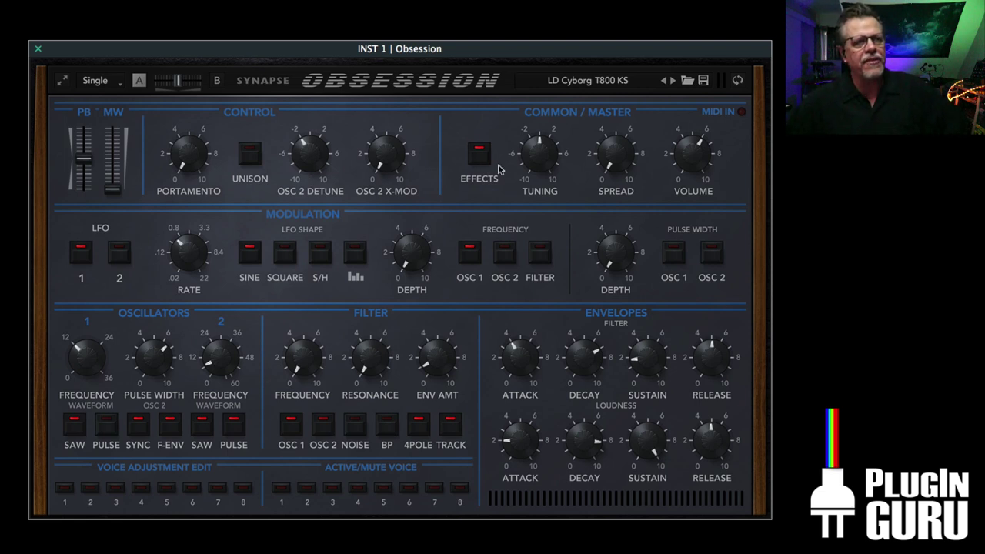
Enable the noise source in the filter section and switch Oscillators 1 and 2 off and back on
{"action": "left_click_drag", "start_coordinate": [464, 51], "coordinate": [449, 53]}
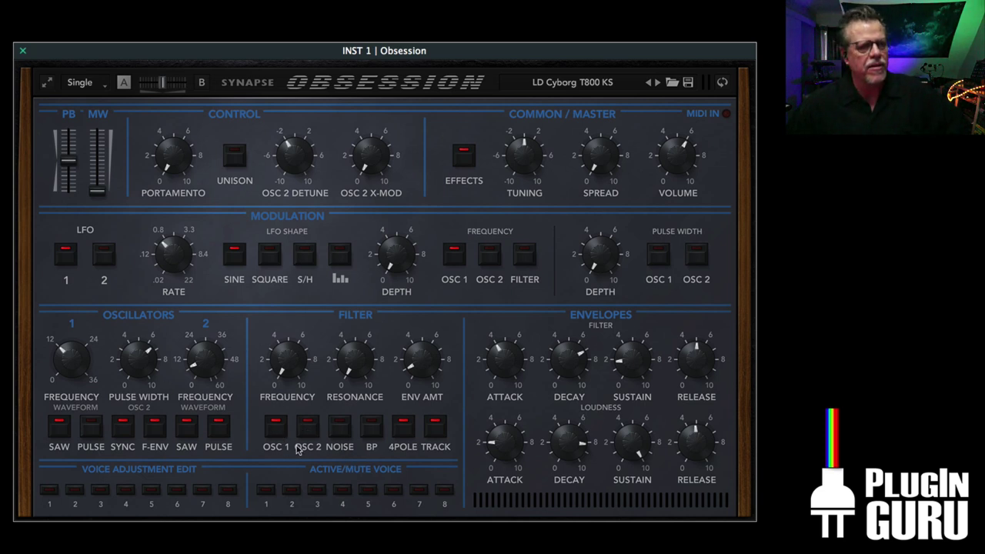
{"action": "left_click", "coordinate": [339, 435]}
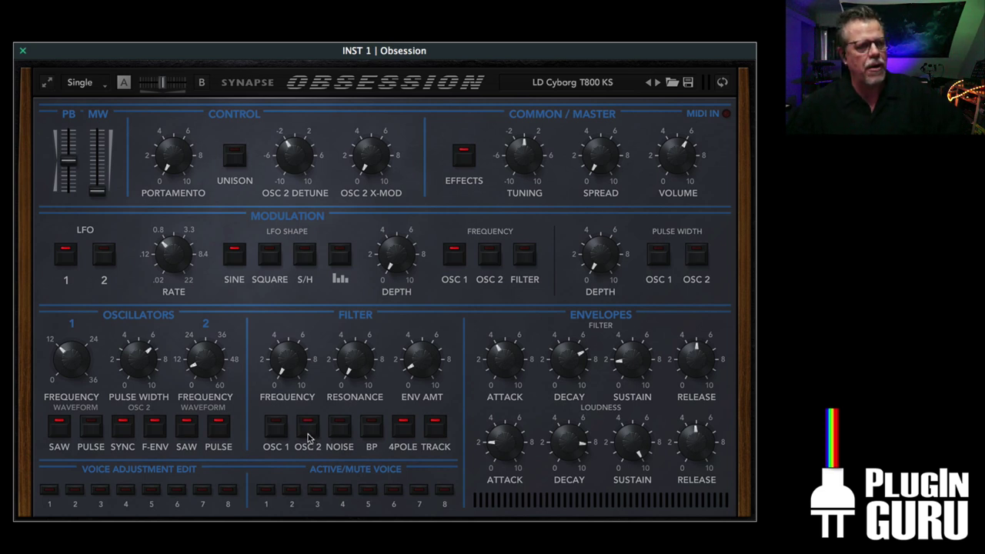
{"action": "left_click", "coordinate": [279, 429]}
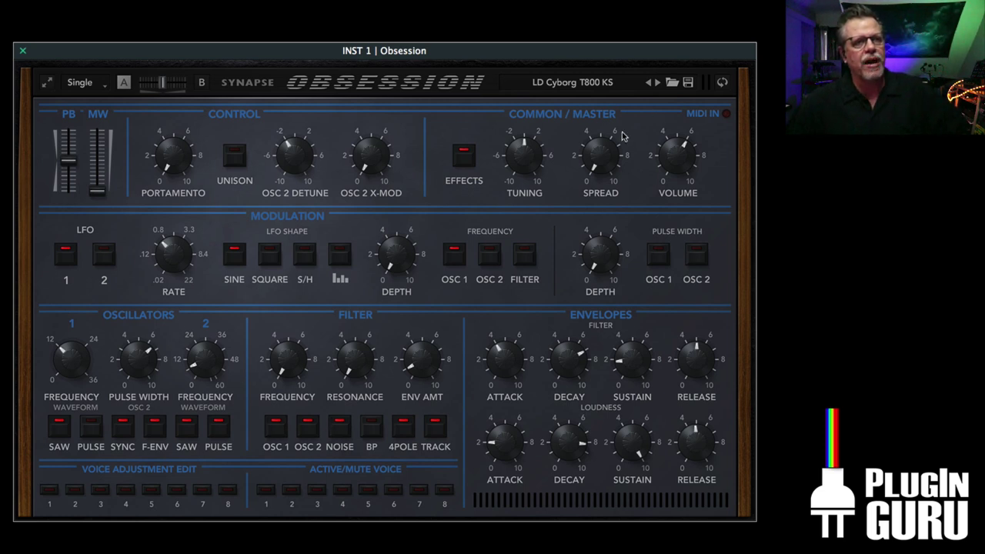
Set Mod Matrix slot 6 on the back panel to source Const and destination Noise Vol, and raise its amount
{"action": "left_click", "coordinate": [379, 84]}
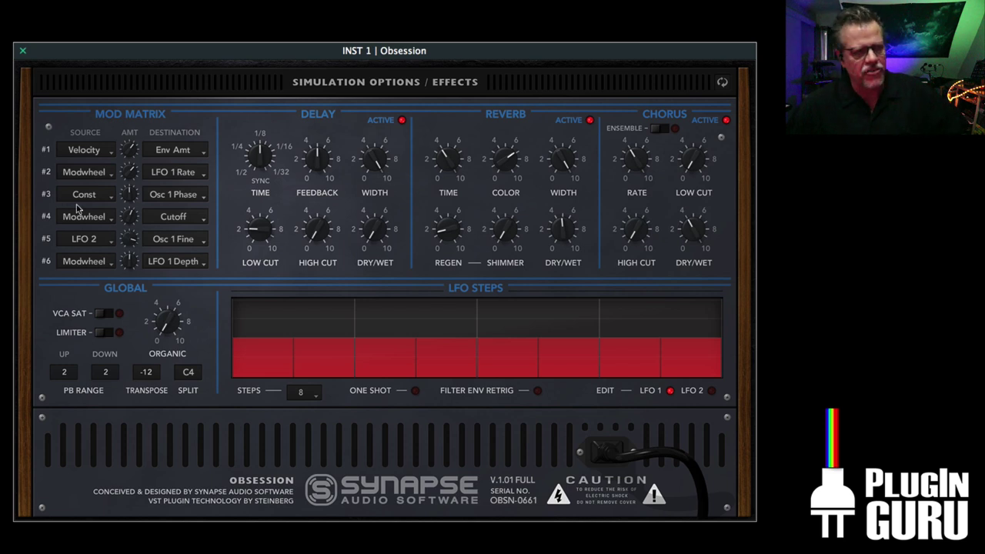
{"action": "left_click", "coordinate": [89, 263]}
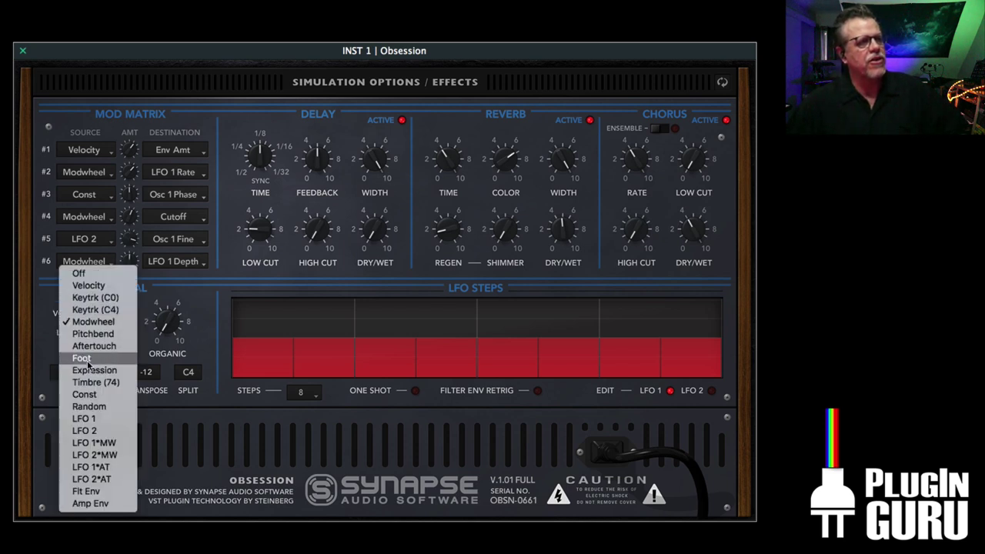
{"action": "left_click", "coordinate": [84, 394]}
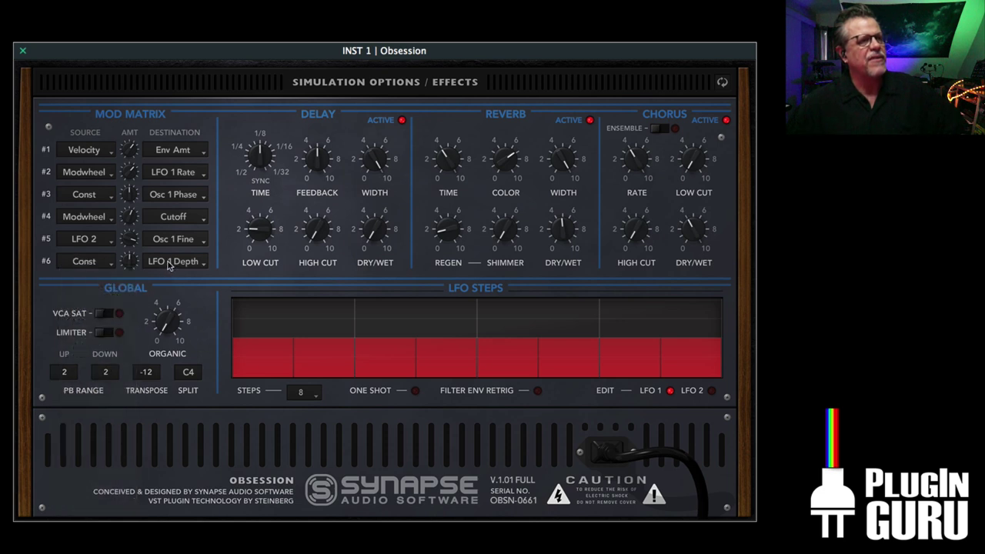
{"action": "left_click", "coordinate": [169, 263]}
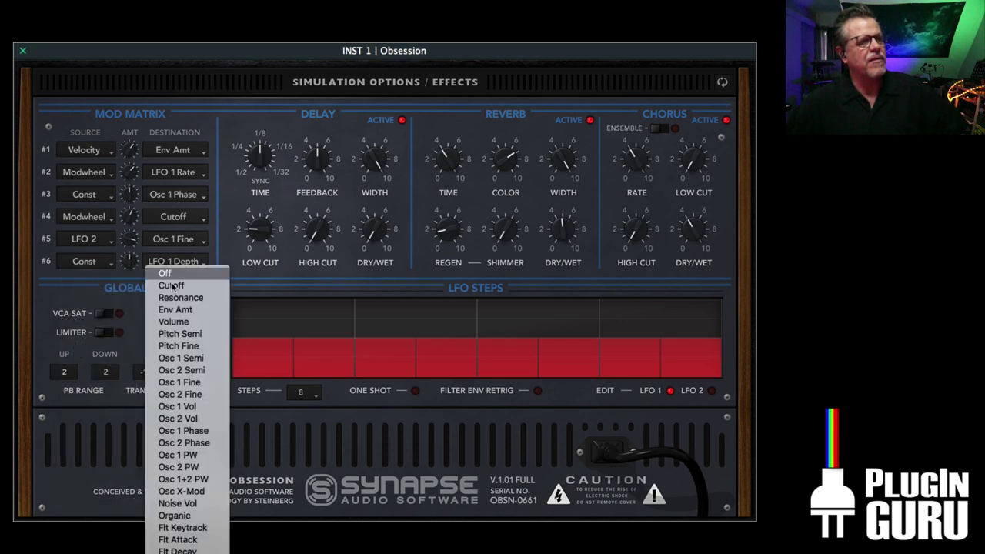
{"action": "left_click", "coordinate": [190, 504]}
{"action": "left_click_drag", "start_coordinate": [133, 262], "coordinate": [144, 239]}
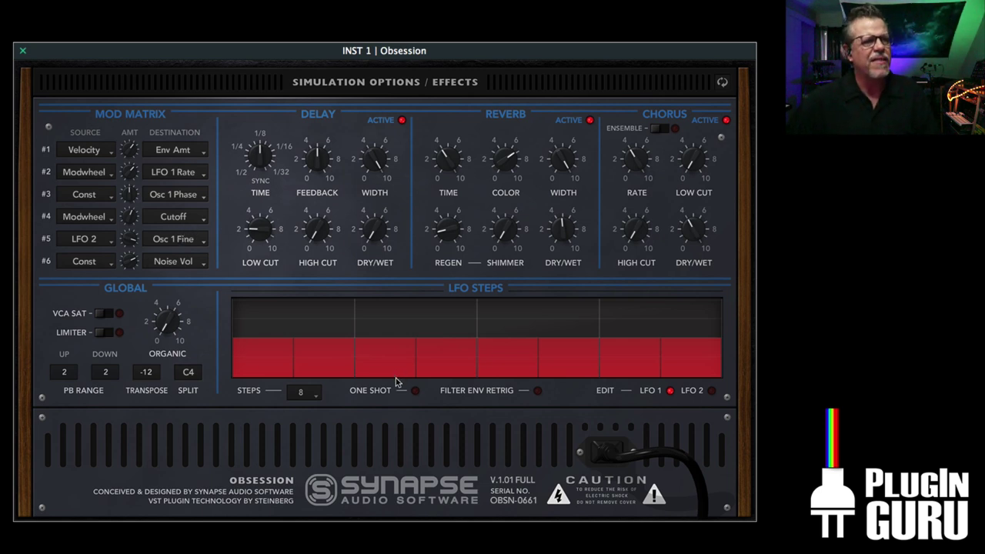
{"action": "left_click", "coordinate": [389, 81]}
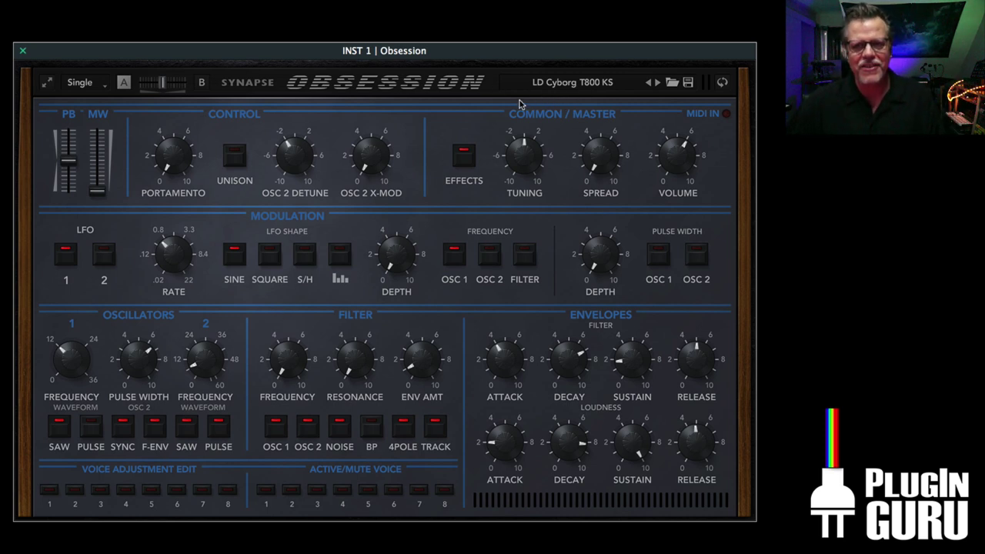
Show the voice mode options, and lower Osc 2 Detune while raising Osc 2 X-Mod slightly
{"action": "left_click", "coordinate": [72, 83]}
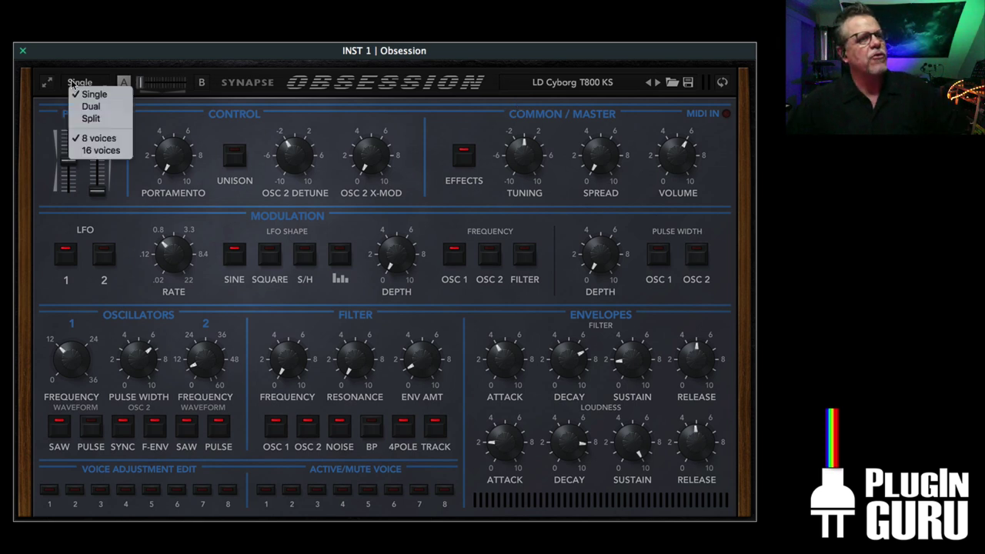
{"action": "left_click", "coordinate": [110, 150]}
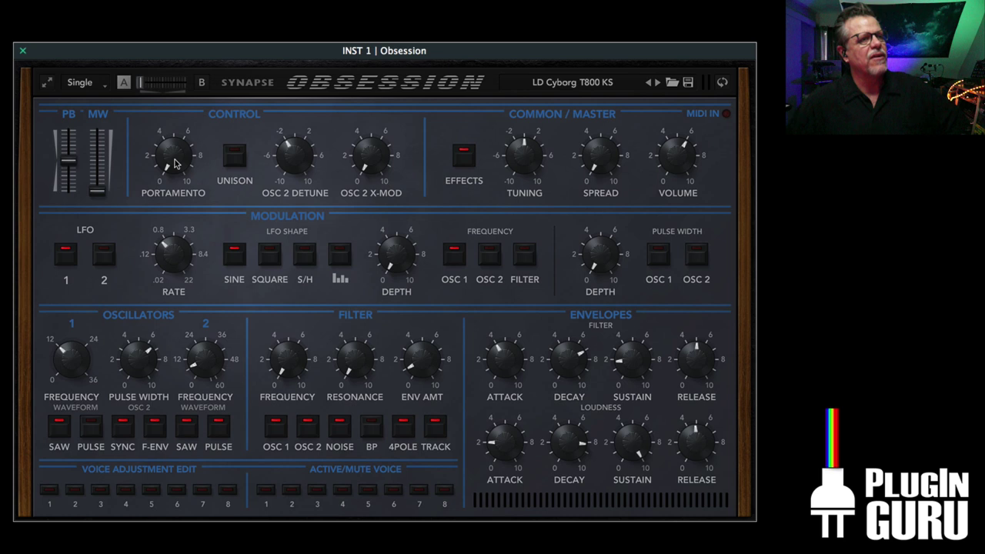
{"action": "mouse_move", "coordinate": [295, 164]}
{"action": "left_mouse_down"}
{"action": "mouse_move", "coordinate": [300, 114]}
{"action": "mouse_move", "coordinate": [299, 180]}
{"action": "left_mouse_up"}
{"action": "mouse_move", "coordinate": [376, 128]}
{"action": "left_click_drag", "start_coordinate": [376, 128], "coordinate": [372, 154]}
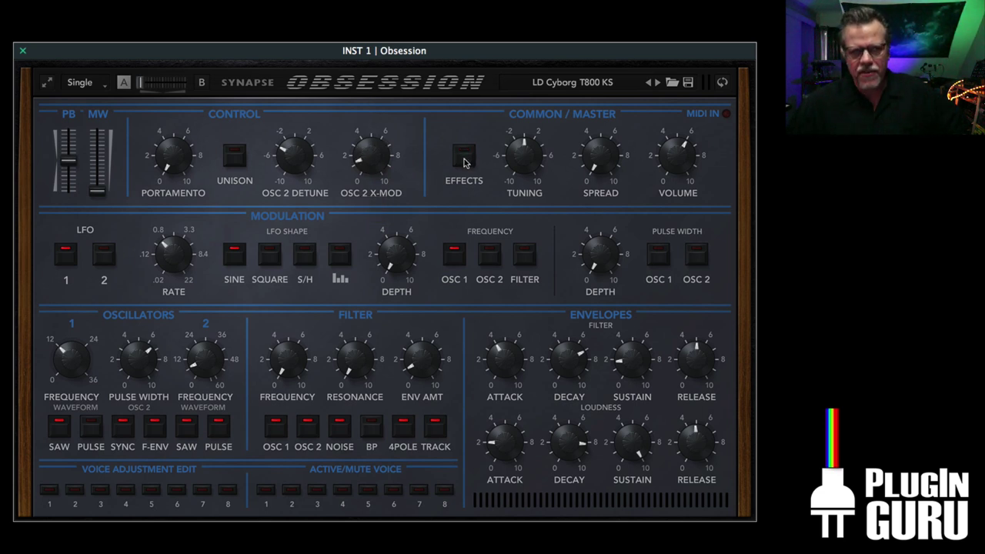
Examine the delay, reverb and chorus controls on the back panel, flipping between the synth's front and back panels
{"action": "left_click", "coordinate": [381, 82]}
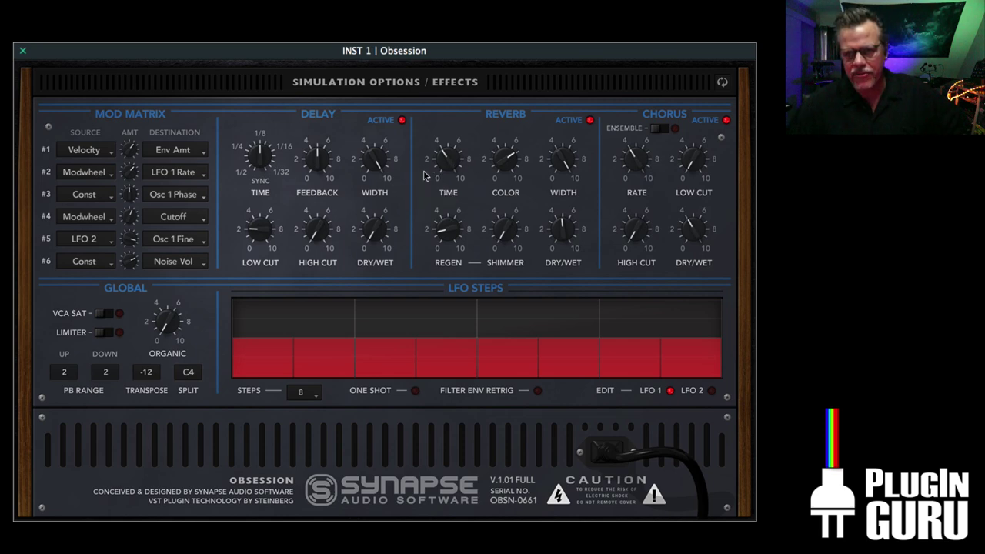
{"action": "left_click", "coordinate": [388, 85]}
{"action": "left_click", "coordinate": [386, 85]}
{"action": "left_click", "coordinate": [386, 85]}
{"action": "left_click", "coordinate": [385, 84]}
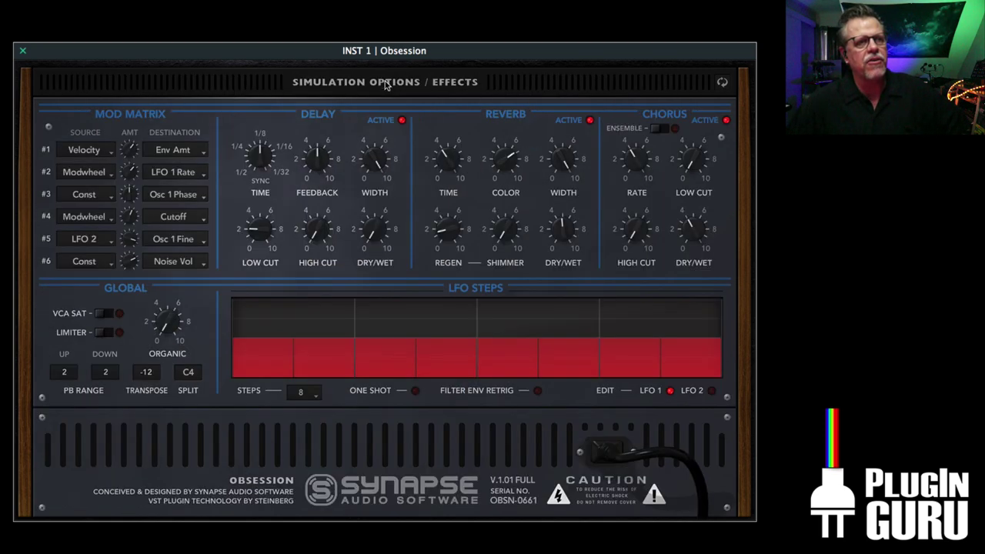
{"action": "left_click", "coordinate": [723, 82]}
{"action": "left_click", "coordinate": [722, 83]}
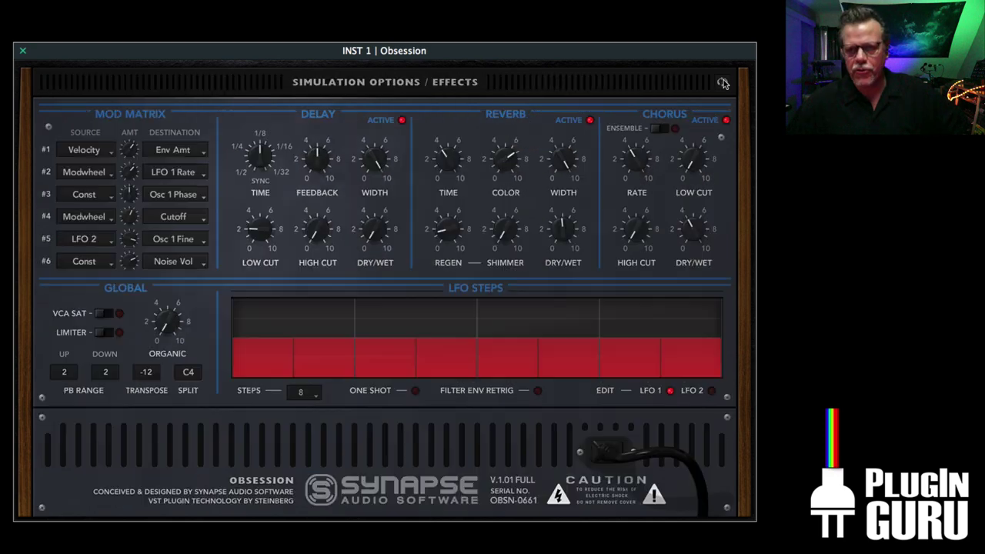
{"action": "left_click", "coordinate": [722, 82]}
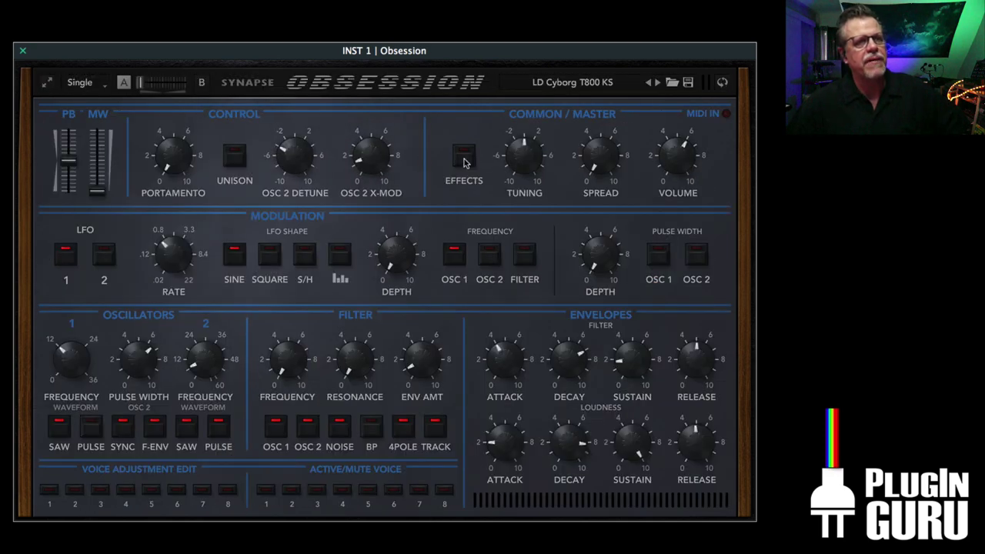
{"action": "left_click", "coordinate": [721, 83]}
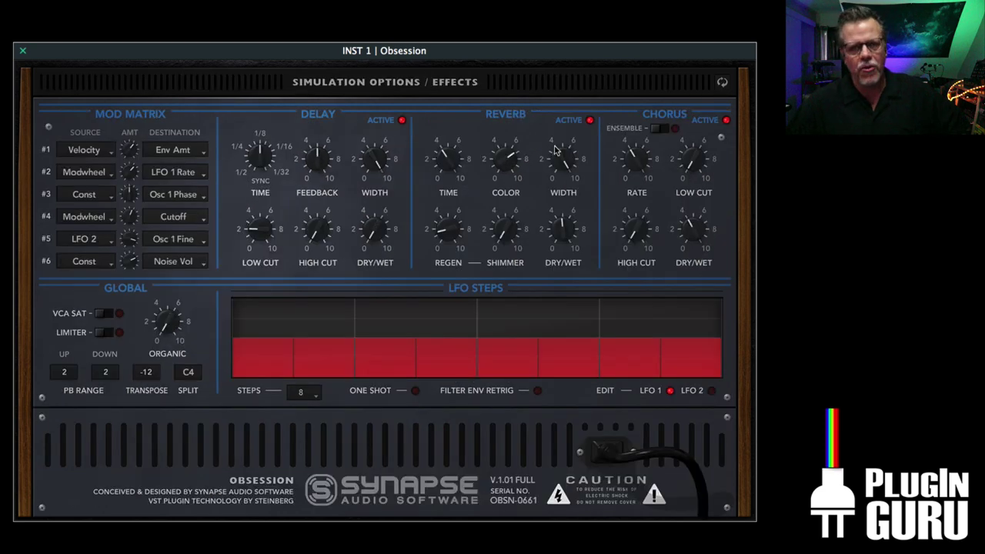
{"action": "left_click", "coordinate": [386, 83]}
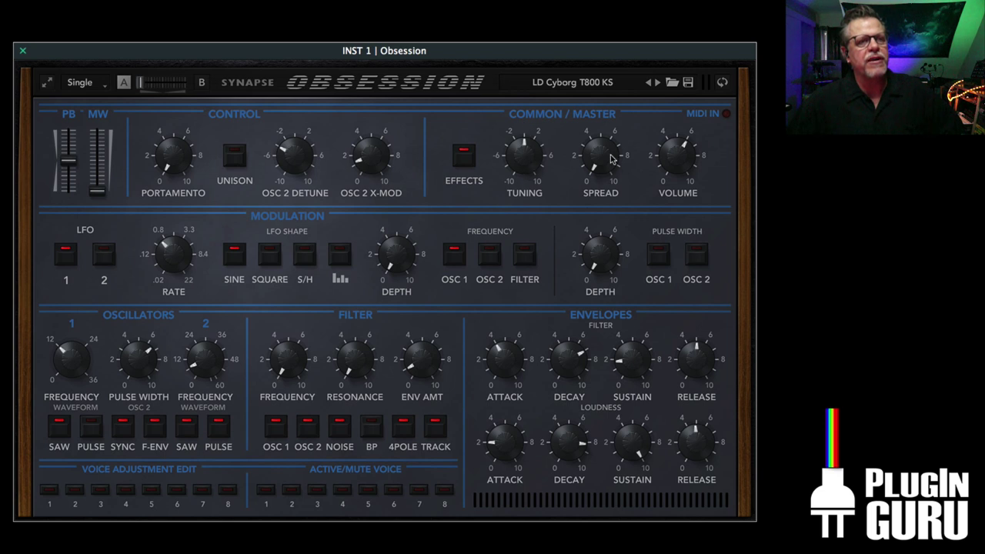
Load the Init 16-Voice (Saw) patch and set its Spread to about 5
{"action": "left_click", "coordinate": [551, 84]}
{"action": "mouse_move", "coordinate": [551, 146]}
{"action": "left_click", "coordinate": [743, 144]}
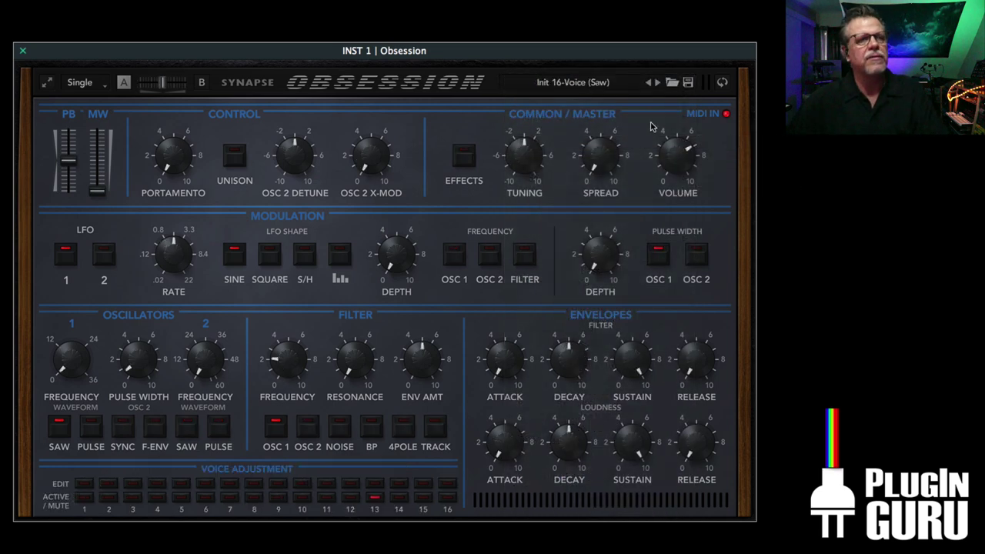
{"action": "left_click_drag", "start_coordinate": [601, 154], "coordinate": [600, 115]}
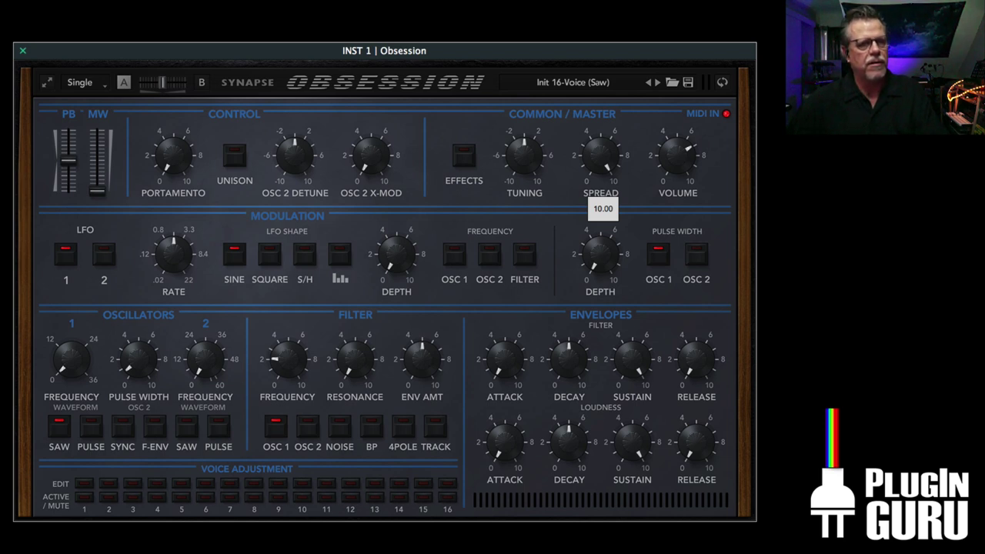
{"action": "left_click_drag", "start_coordinate": [600, 155], "coordinate": [623, 115]}
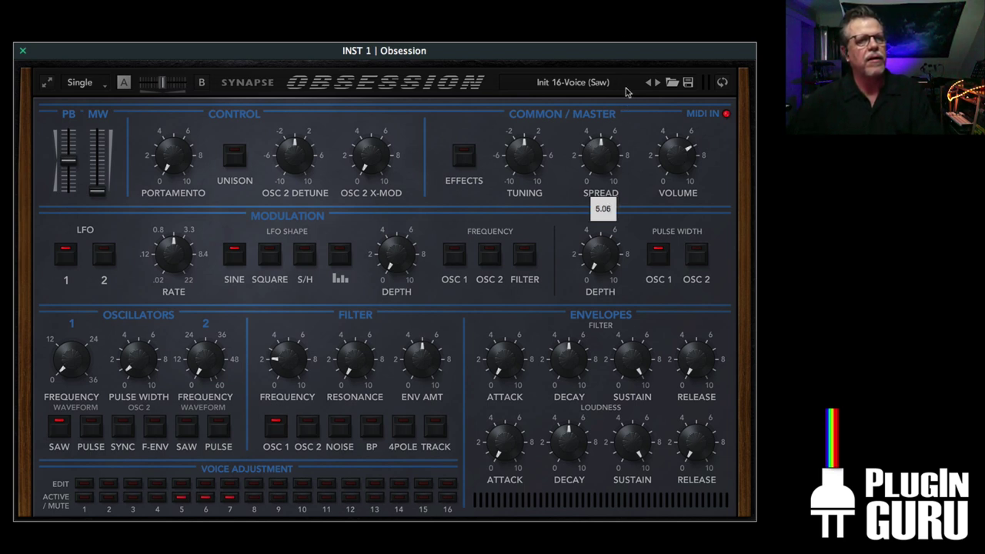
Initialize the patch's voice adjustments and randomize them
{"action": "right_click", "coordinate": [352, 228]}
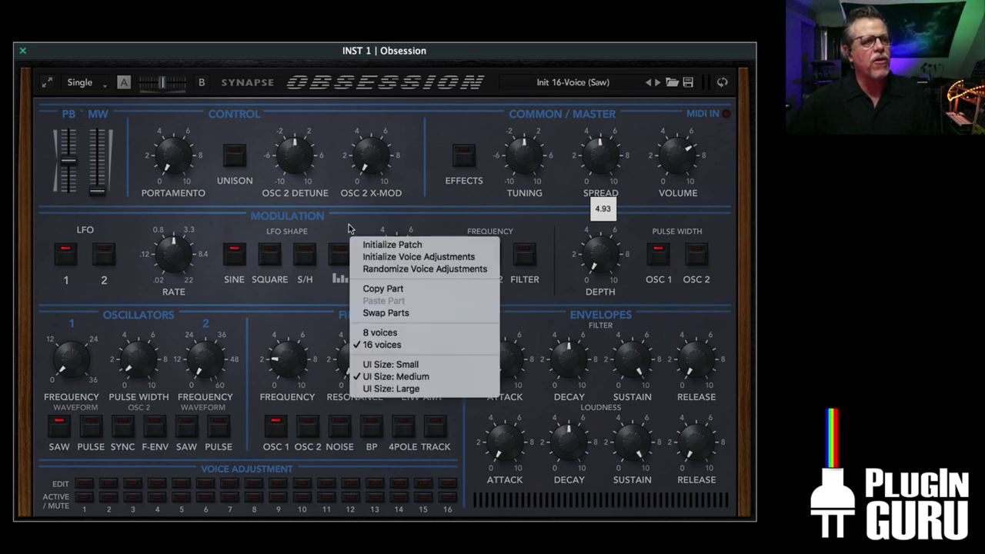
{"action": "left_click", "coordinate": [394, 259]}
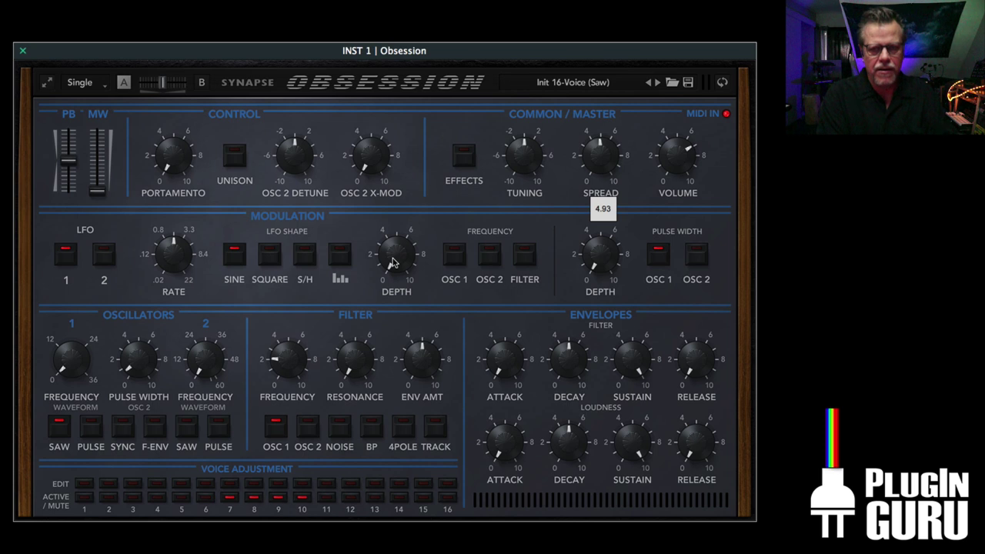
{"action": "right_click", "coordinate": [246, 300]}
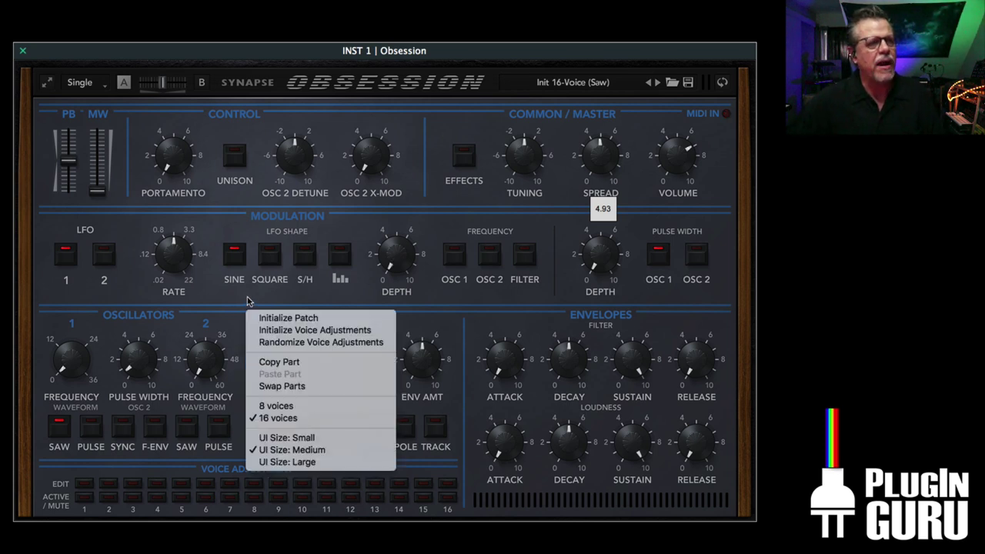
{"action": "left_click", "coordinate": [306, 342]}
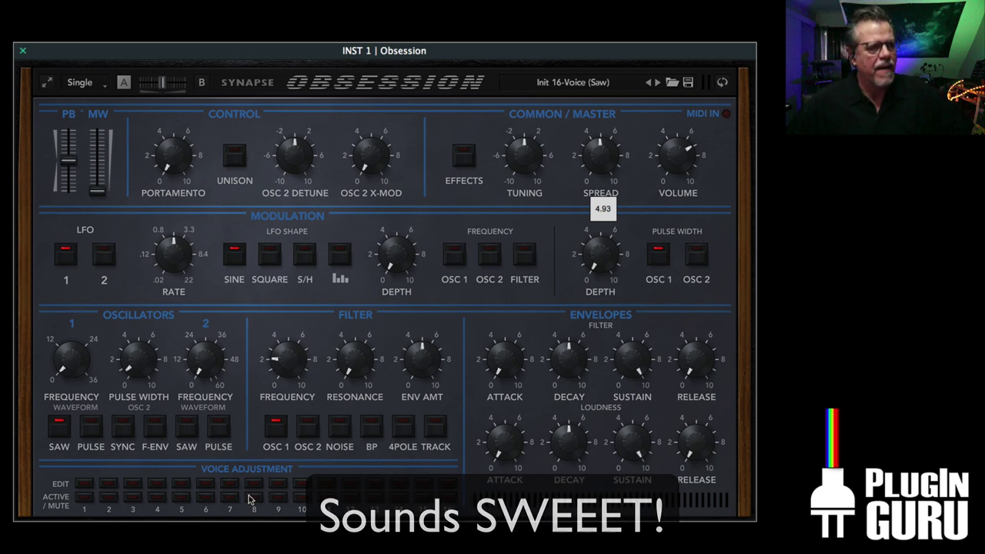
Examine the individual adjustments of voices 1 to 12 one by one, and return to voice 1
{"action": "left_click", "coordinate": [87, 485]}
{"action": "left_click", "coordinate": [111, 485]}
{"action": "left_click", "coordinate": [136, 485]}
{"action": "left_click", "coordinate": [158, 485]}
{"action": "left_click", "coordinate": [181, 485]}
{"action": "left_click", "coordinate": [206, 485]}
{"action": "left_click", "coordinate": [229, 485]}
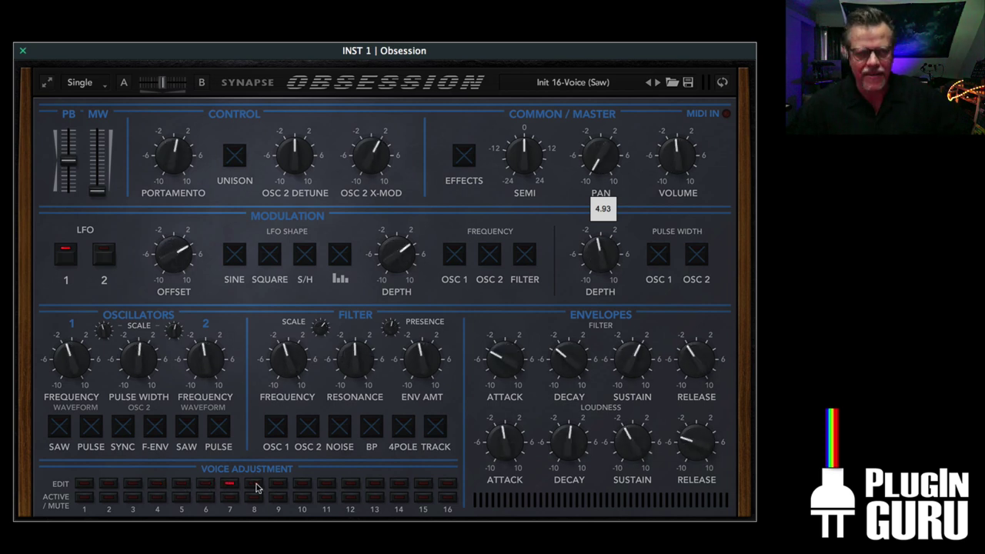
{"action": "left_click", "coordinate": [254, 485]}
{"action": "left_click", "coordinate": [277, 484]}
{"action": "left_click", "coordinate": [302, 485]}
{"action": "left_click", "coordinate": [326, 485]}
{"action": "left_click", "coordinate": [351, 485]}
{"action": "left_click", "coordinate": [84, 485]}
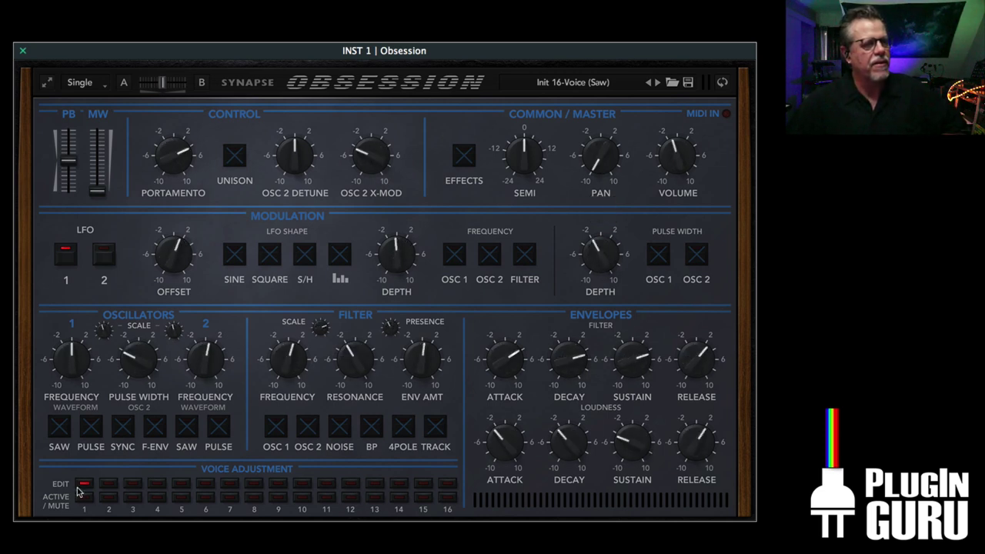
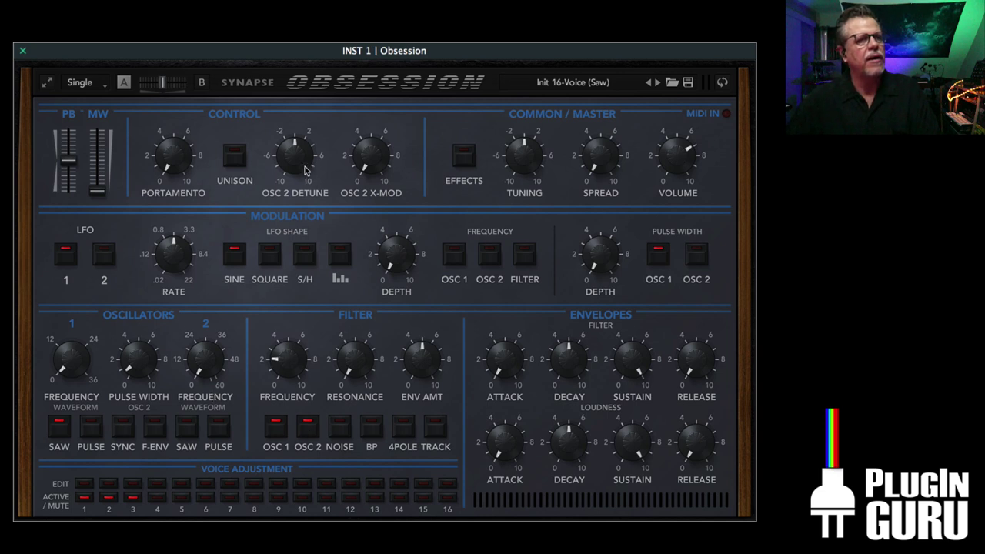
Raise Osc 2 Detune to about 4 and turn Oscillator 2 off in the filter section
{"action": "left_click_drag", "start_coordinate": [306, 171], "coordinate": [312, 144]}
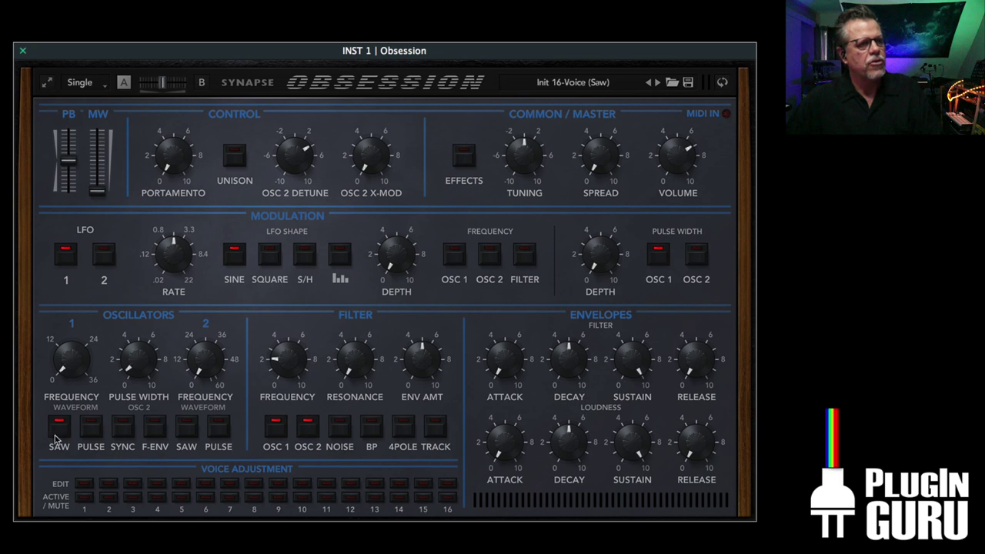
{"action": "left_click", "coordinate": [314, 433]}
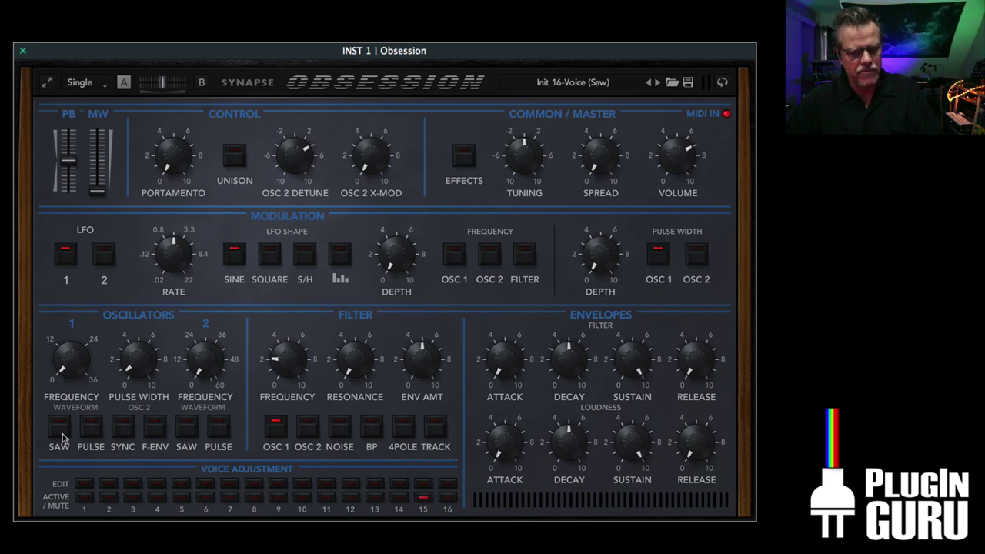
Try Oscillator 1's pulse waveform with different pulse widths, and combine it with the saw waveform
{"action": "left_click", "coordinate": [93, 430]}
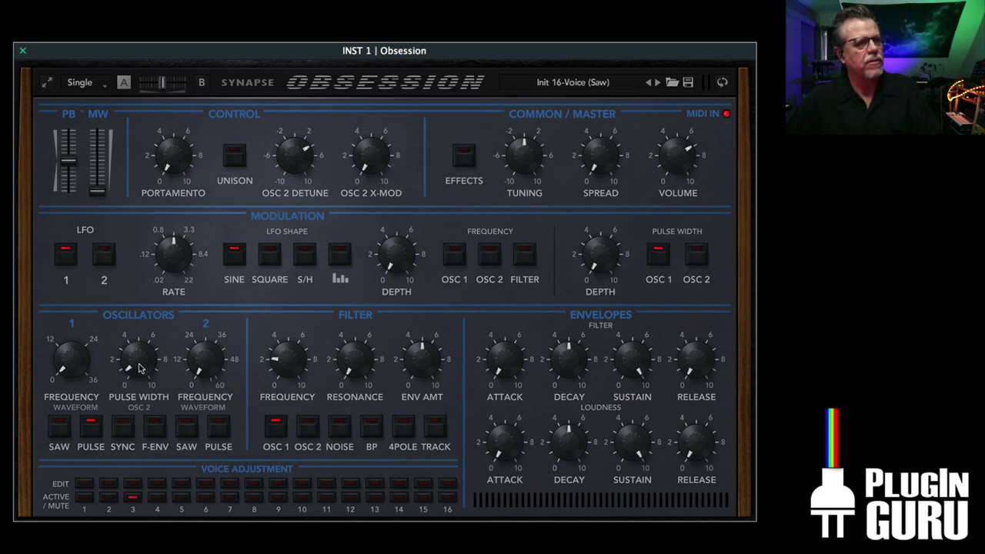
{"action": "left_click_drag", "start_coordinate": [139, 364], "coordinate": [169, 415]}
{"action": "left_click", "coordinate": [92, 431]}
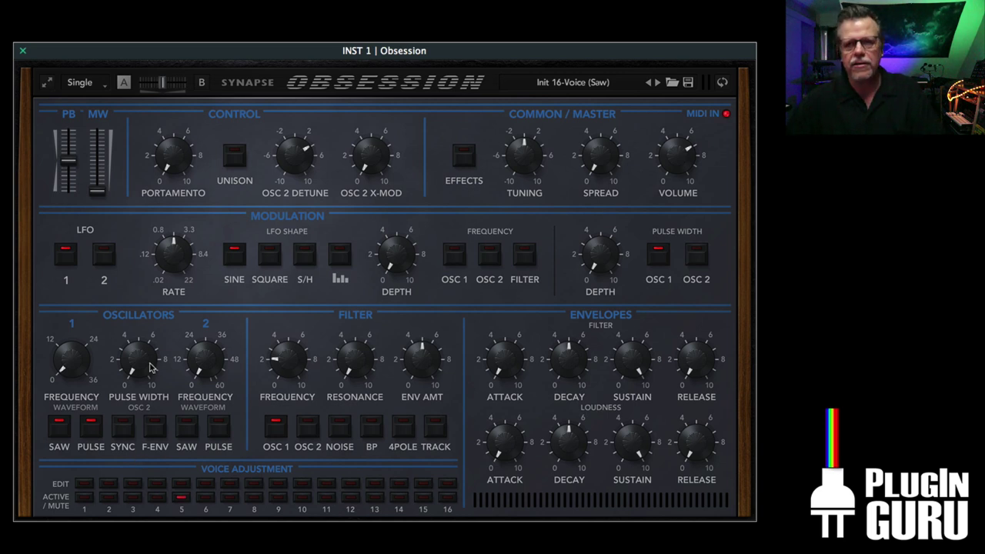
Turn Oscillator 2 back on and set the filter envelope's sustain just below 2 and its decay just below 5
{"action": "left_click", "coordinate": [309, 433]}
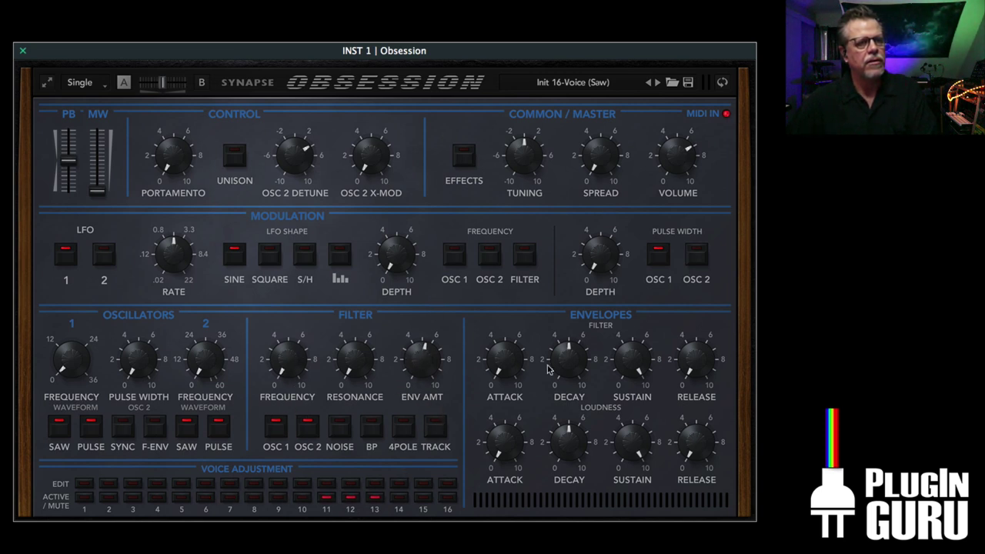
{"action": "left_click_drag", "start_coordinate": [622, 370], "coordinate": [624, 474]}
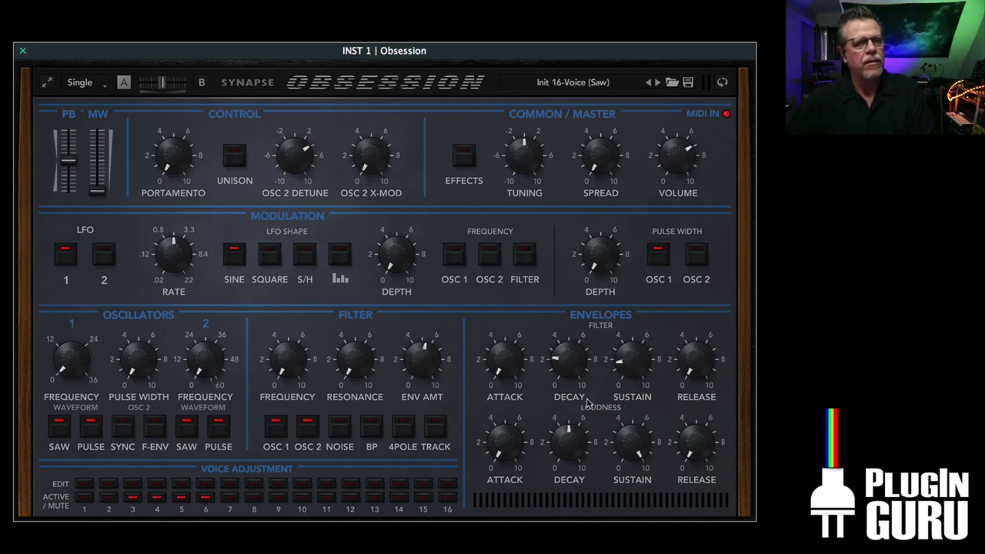
{"action": "left_click_drag", "start_coordinate": [575, 365], "coordinate": [571, 333]}
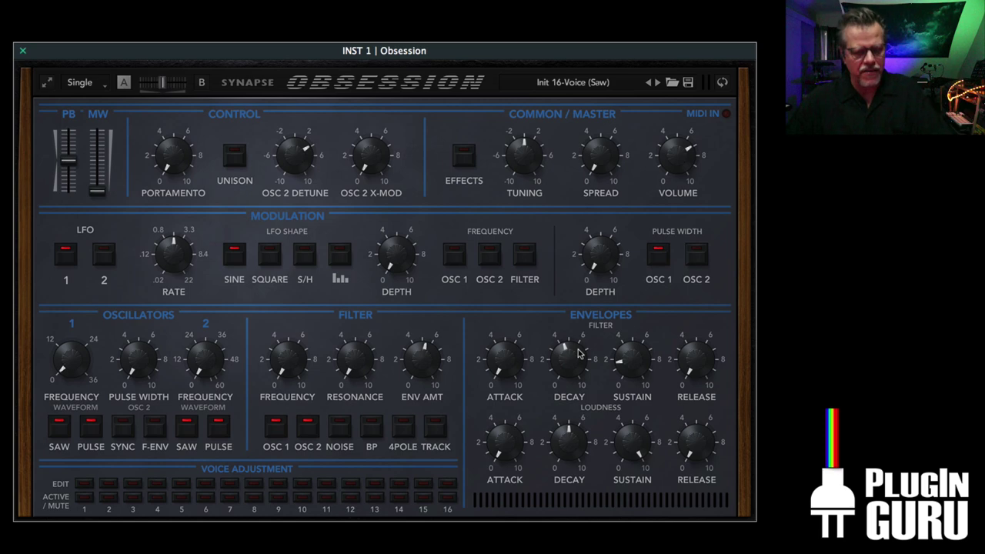
Raise the filter's envelope amount to about 8 and the filter envelope's decay to just above 6
{"action": "left_click_drag", "start_coordinate": [579, 365], "coordinate": [575, 371]}
{"action": "left_click_drag", "start_coordinate": [428, 357], "coordinate": [449, 328]}
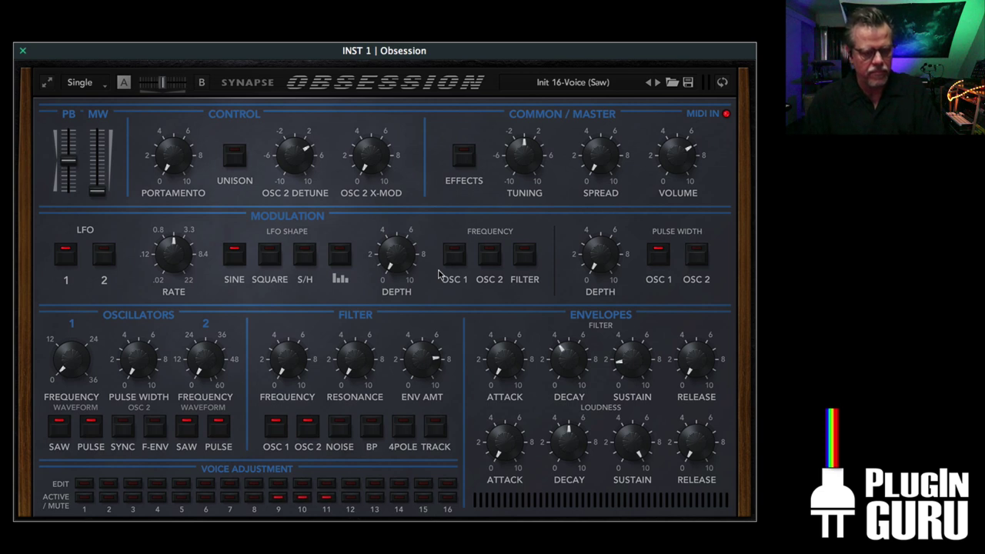
{"action": "mouse_move", "coordinate": [574, 361]}
{"action": "left_mouse_down"}
{"action": "mouse_move", "coordinate": [564, 386]}
{"action": "mouse_move", "coordinate": [566, 358]}
{"action": "left_mouse_up"}
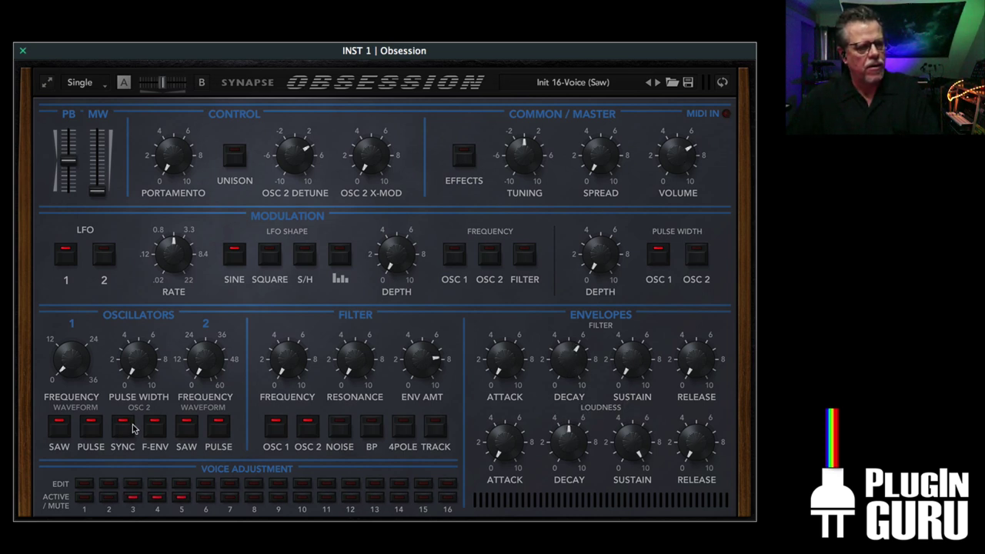
Set Oscillator 2's frequency to about 24, Osc 2 X-Mod to about 8 and the pulse width to about 7.5
{"action": "left_click_drag", "start_coordinate": [206, 367], "coordinate": [219, 318]}
{"action": "left_click_drag", "start_coordinate": [376, 164], "coordinate": [388, 103]}
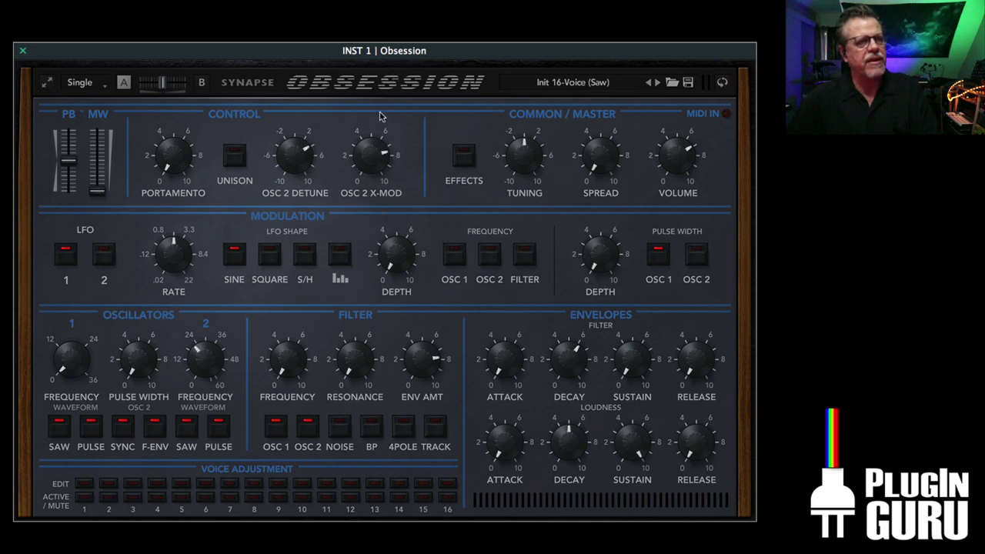
{"action": "left_click_drag", "start_coordinate": [137, 367], "coordinate": [160, 277]}
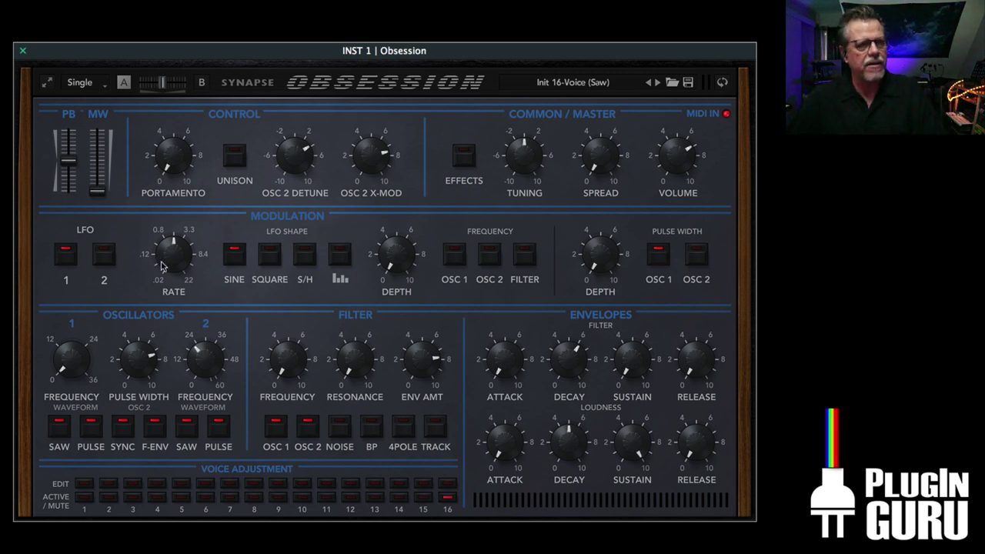
Raise LFO 1's depth to about 8, try the S/H shape at a faster rate, and choose the step shape at a 1/2 rate
{"action": "left_click_drag", "start_coordinate": [401, 260], "coordinate": [412, 161]}
{"action": "left_click_drag", "start_coordinate": [172, 257], "coordinate": [183, 224]}
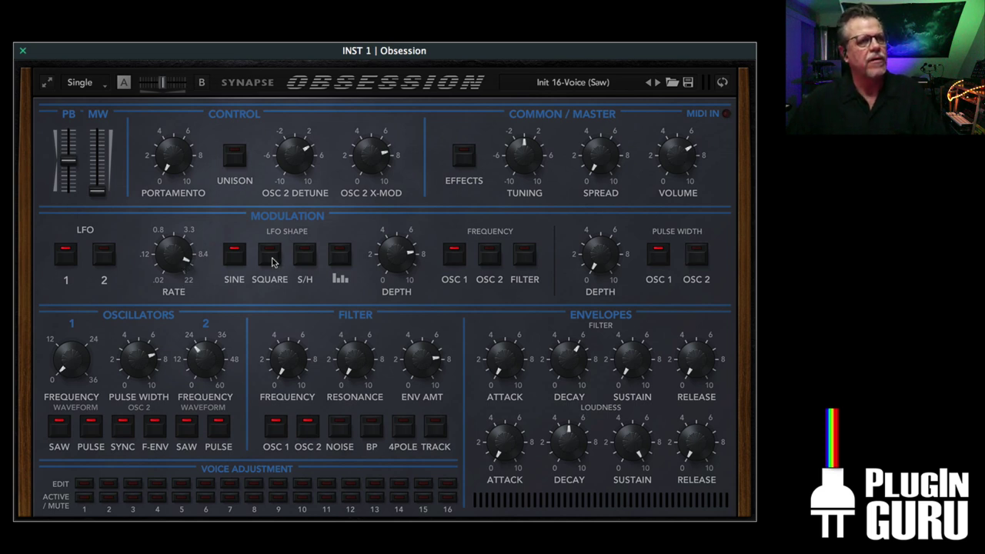
{"action": "left_click", "coordinate": [306, 258]}
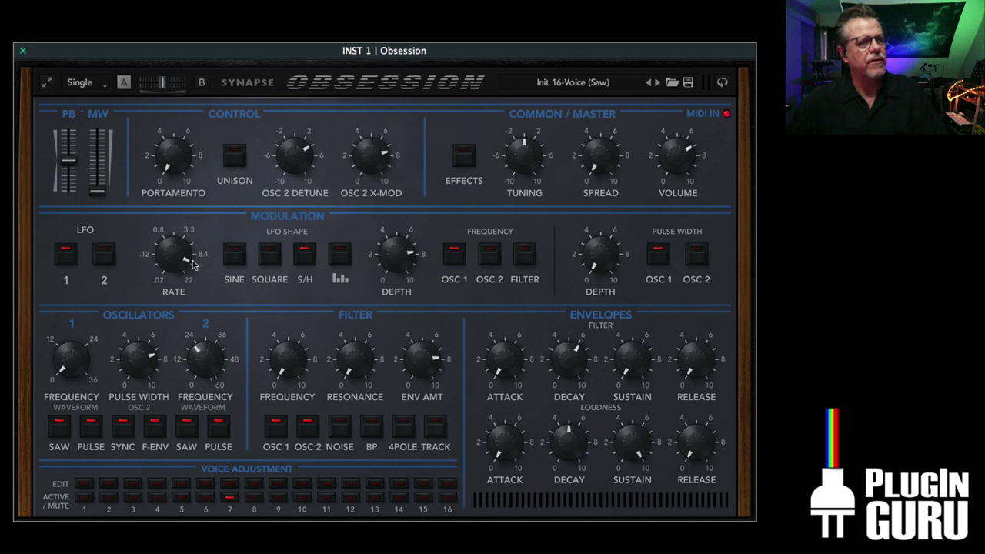
{"action": "left_click", "coordinate": [340, 257]}
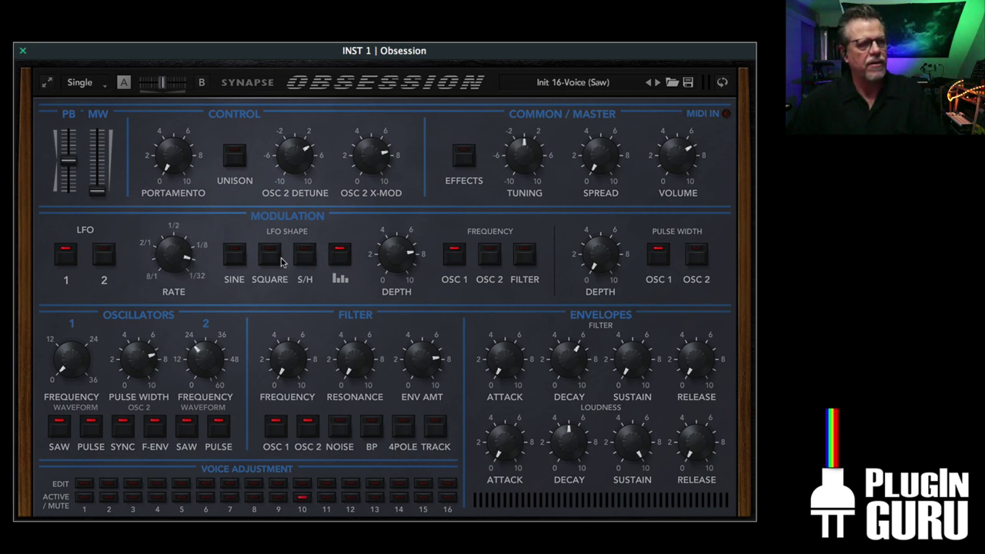
{"action": "left_click_drag", "start_coordinate": [179, 260], "coordinate": [205, 256]}
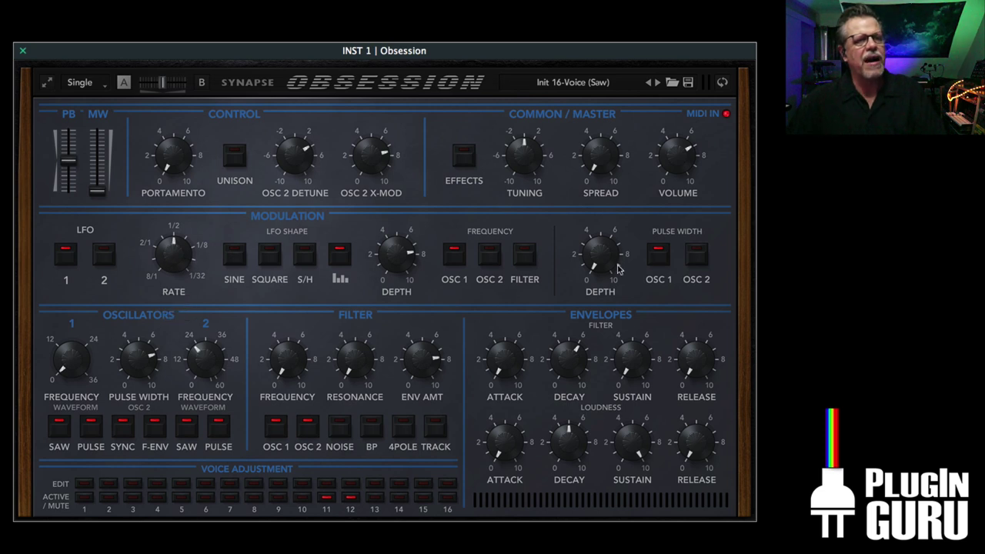
Draw an uneven 16-step pattern for LFO 1 on the synth's back side and return to the front
{"action": "left_click", "coordinate": [416, 86]}
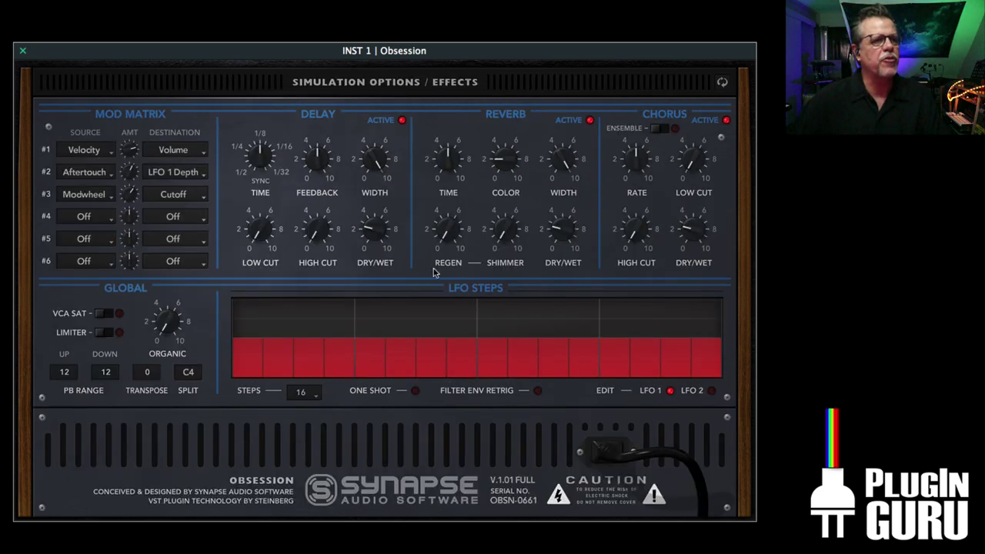
{"action": "left_click", "coordinate": [258, 317]}
{"action": "left_click_drag", "start_coordinate": [302, 355], "coordinate": [315, 381]}
{"action": "left_click_drag", "start_coordinate": [373, 320], "coordinate": [389, 287]}
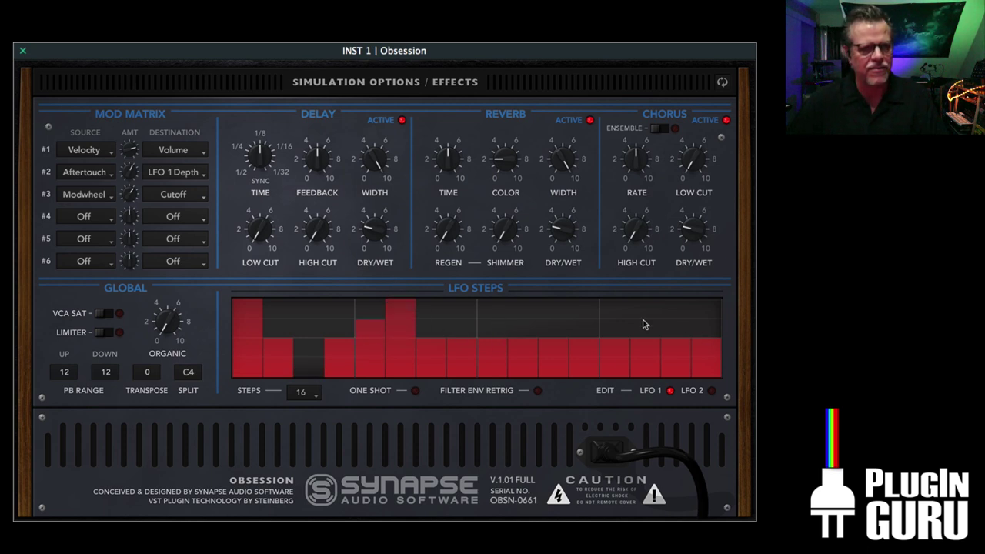
{"action": "left_click_drag", "start_coordinate": [508, 301], "coordinate": [519, 283]}
{"action": "mouse_move", "coordinate": [621, 359]}
{"action": "left_mouse_down"}
{"action": "mouse_move", "coordinate": [697, 381]}
{"action": "mouse_move", "coordinate": [677, 312]}
{"action": "mouse_move", "coordinate": [728, 296]}
{"action": "left_mouse_up"}
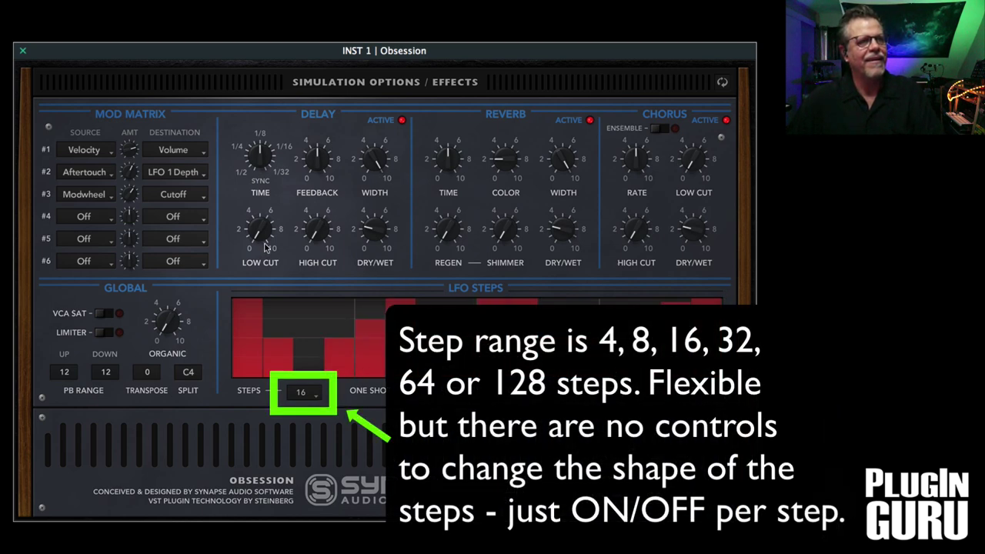
{"action": "left_click", "coordinate": [388, 81]}
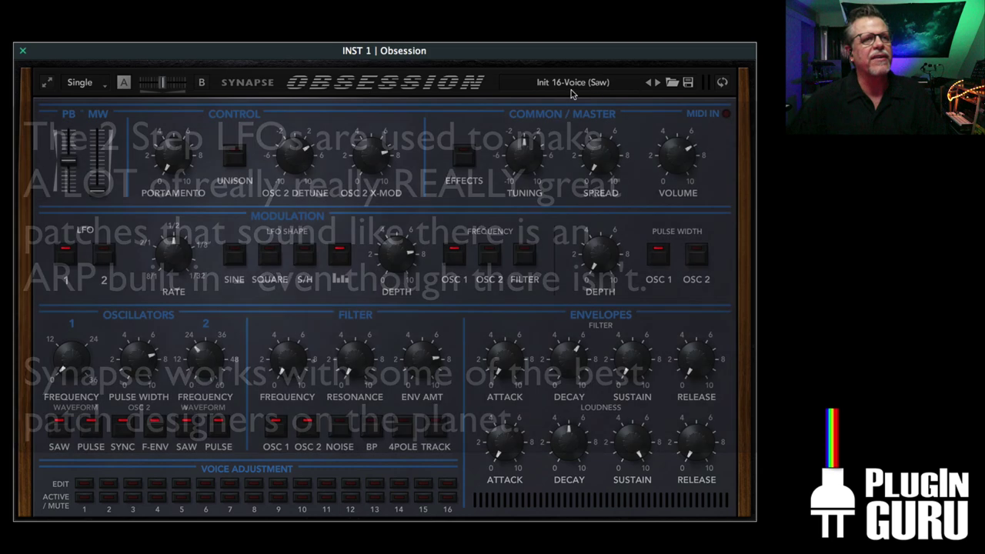
Load the Gold French KS patch from the Brass category
{"action": "left_click", "coordinate": [572, 83]}
{"action": "mouse_move", "coordinate": [553, 128]}
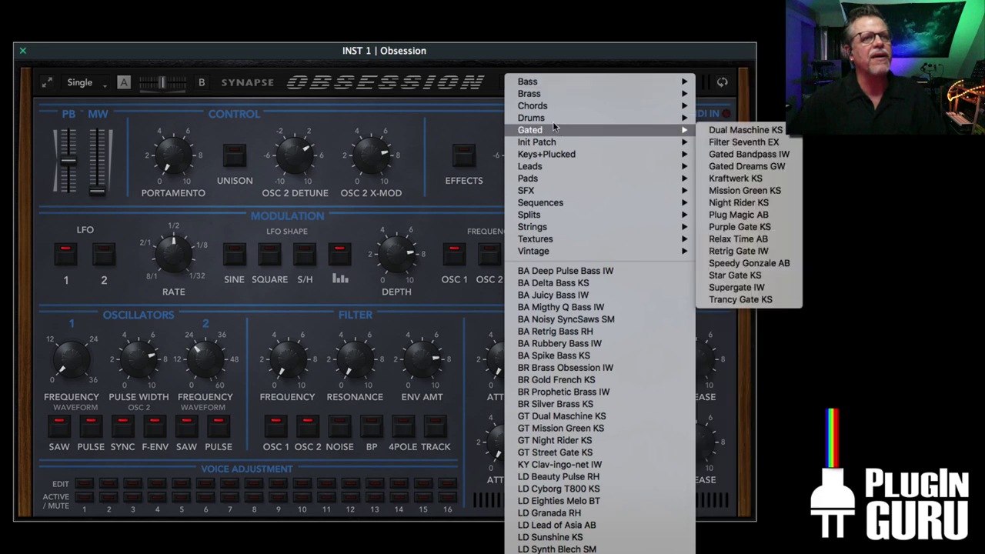
{"action": "mouse_move", "coordinate": [544, 91]}
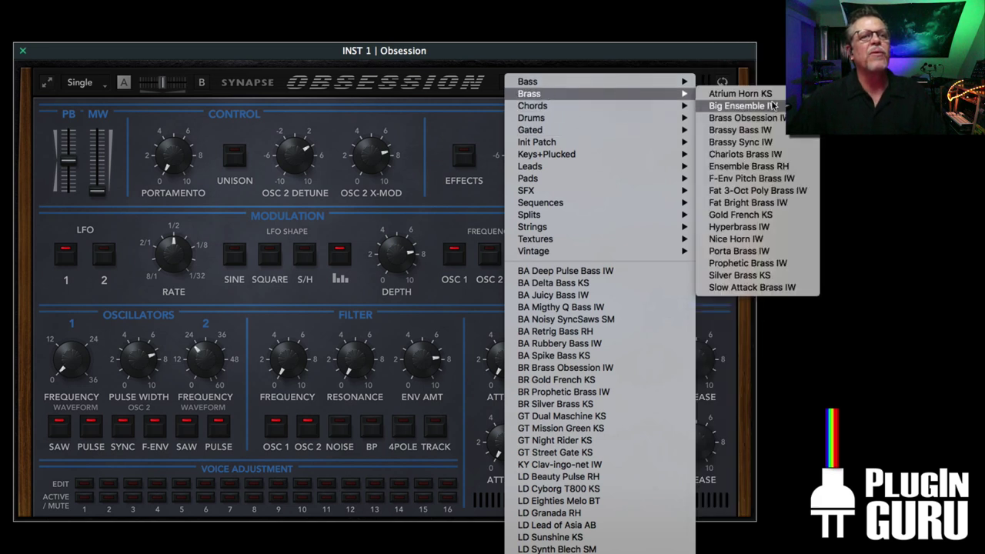
{"action": "left_click", "coordinate": [755, 218]}
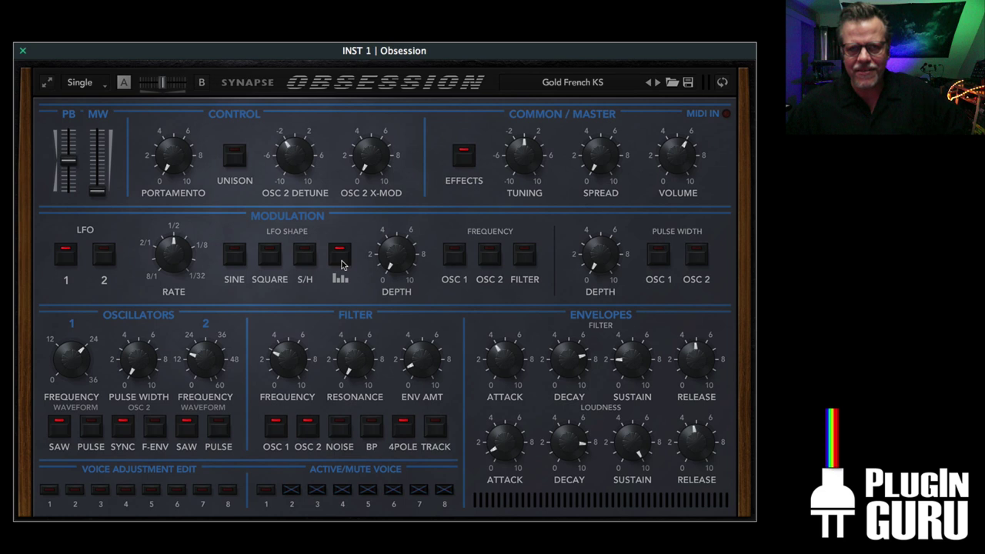
Draw an irregular up-and-down pattern across LFO 1's 128 steps and return to the synth's front
{"action": "left_click", "coordinate": [388, 83]}
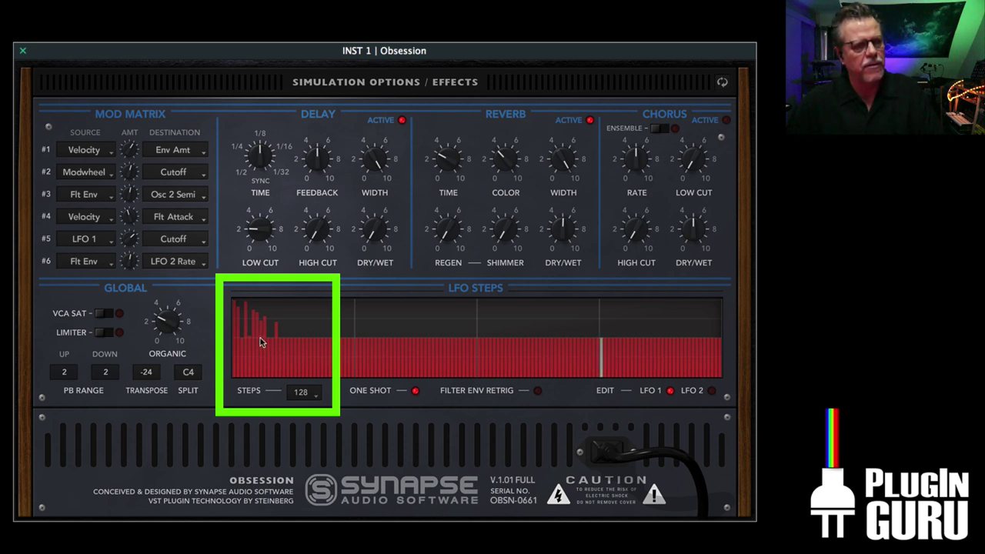
{"action": "mouse_move", "coordinate": [260, 338]}
{"action": "left_mouse_down"}
{"action": "mouse_move", "coordinate": [273, 309]}
{"action": "mouse_move", "coordinate": [291, 321]}
{"action": "mouse_move", "coordinate": [324, 300]}
{"action": "mouse_move", "coordinate": [446, 346]}
{"action": "left_mouse_up"}
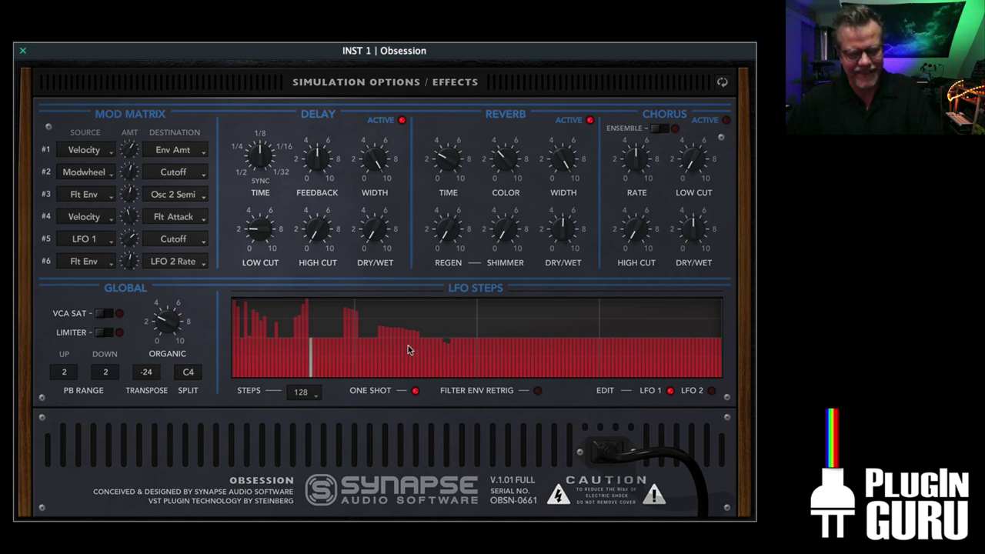
{"action": "mouse_move", "coordinate": [321, 323]}
{"action": "left_mouse_down"}
{"action": "mouse_move", "coordinate": [352, 313]}
{"action": "mouse_move", "coordinate": [407, 337]}
{"action": "mouse_move", "coordinate": [452, 339]}
{"action": "mouse_move", "coordinate": [535, 324]}
{"action": "mouse_move", "coordinate": [703, 333]}
{"action": "mouse_move", "coordinate": [724, 347]}
{"action": "left_mouse_up"}
{"action": "mouse_move", "coordinate": [639, 344]}
{"action": "left_mouse_down"}
{"action": "mouse_move", "coordinate": [408, 319]}
{"action": "mouse_move", "coordinate": [264, 329]}
{"action": "mouse_move", "coordinate": [555, 337]}
{"action": "mouse_move", "coordinate": [541, 332]}
{"action": "mouse_move", "coordinate": [573, 312]}
{"action": "mouse_move", "coordinate": [689, 321]}
{"action": "mouse_move", "coordinate": [714, 300]}
{"action": "left_mouse_up"}
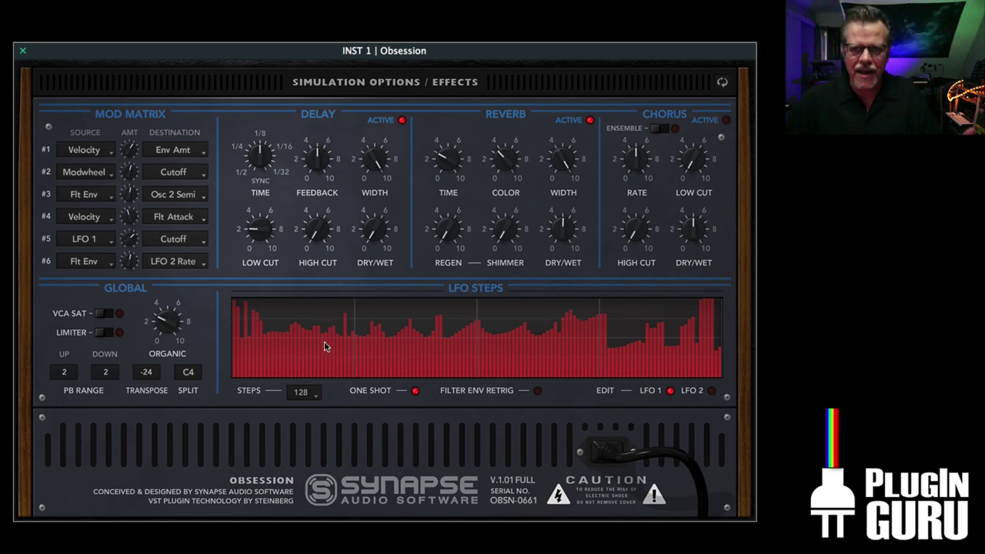
{"action": "left_click", "coordinate": [390, 84]}
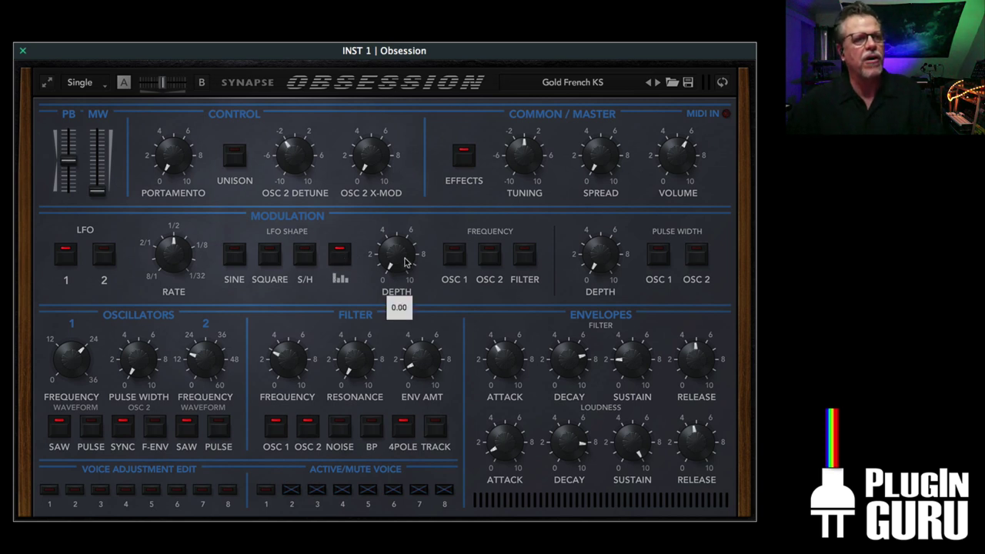
Route LFO 1 to the filter with a depth of about 9 and raise the filter frequency to just above 5
{"action": "left_click_drag", "start_coordinate": [406, 263], "coordinate": [424, 150]}
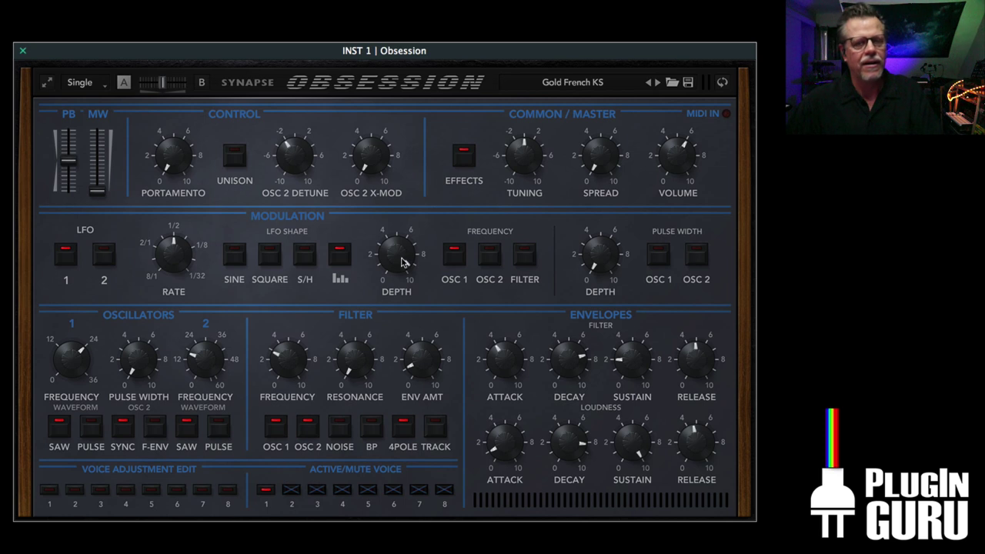
{"action": "left_click", "coordinate": [526, 256]}
{"action": "left_click_drag", "start_coordinate": [292, 375], "coordinate": [313, 327]}
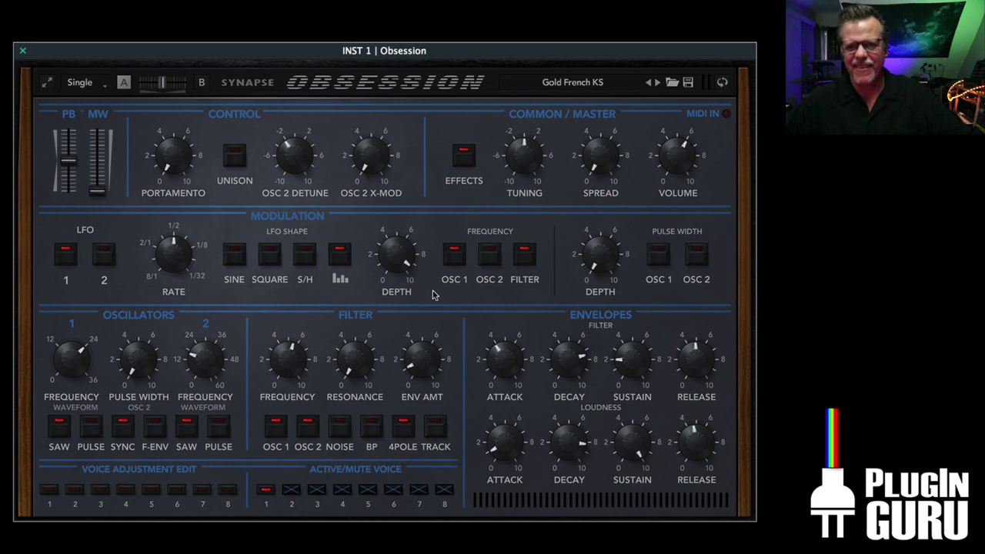
Route LFO 2 only to Oscillator 1's frequency with a depth of about 4.5 and a rate of about 8, and return to LFO 1
{"action": "left_click", "coordinate": [103, 254]}
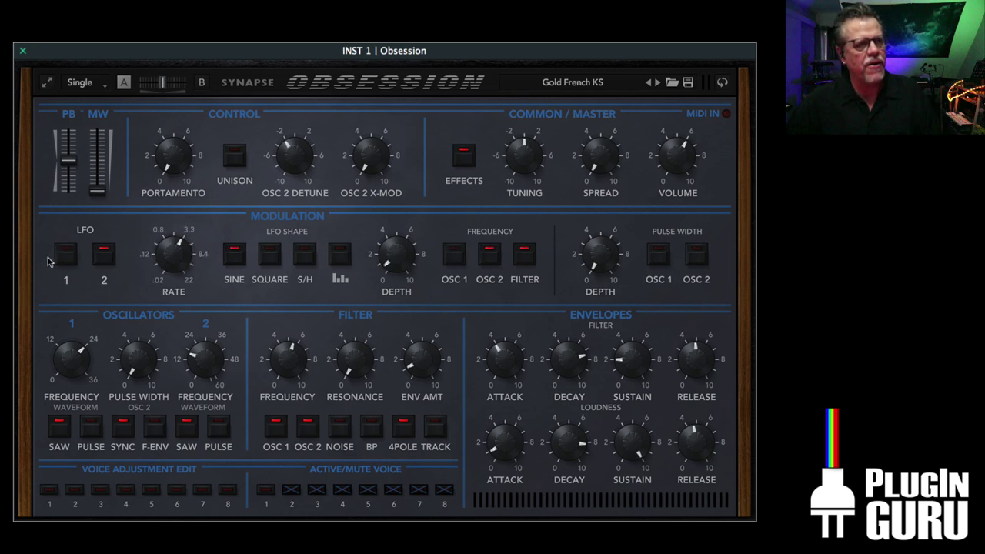
{"action": "left_click_drag", "start_coordinate": [404, 265], "coordinate": [414, 214]}
{"action": "left_click", "coordinate": [455, 254]}
{"action": "left_click", "coordinate": [490, 254]}
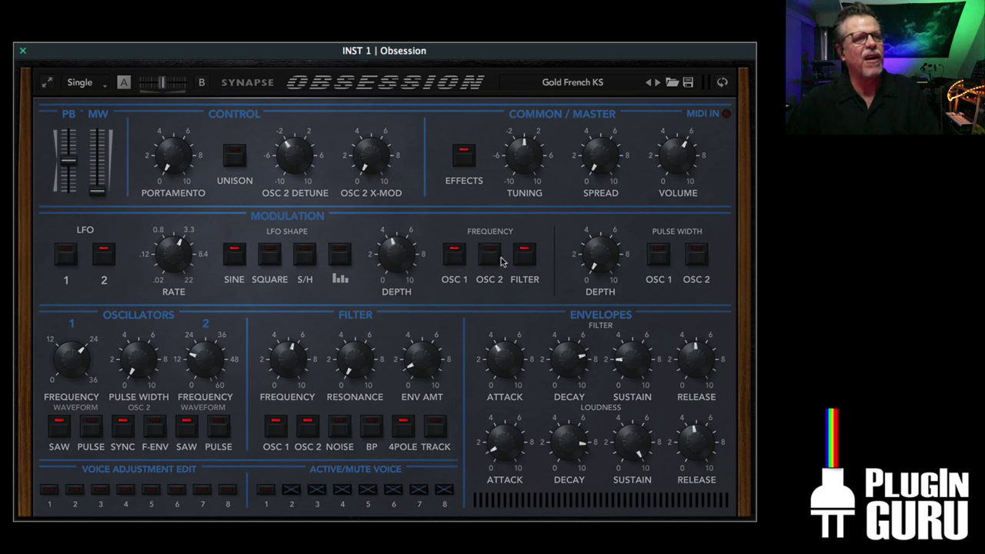
{"action": "left_click", "coordinate": [525, 254]}
{"action": "left_click_drag", "start_coordinate": [385, 260], "coordinate": [401, 243]}
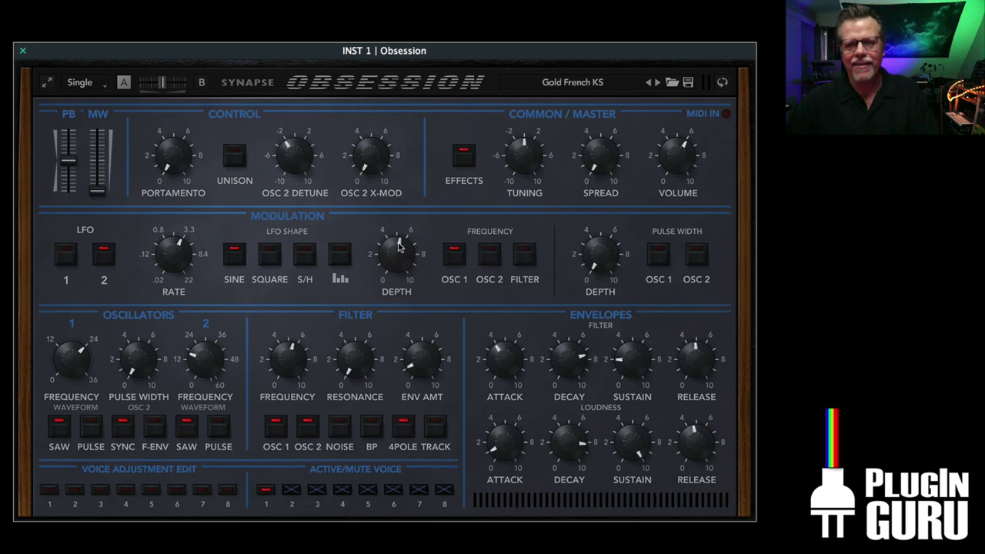
{"action": "left_click_drag", "start_coordinate": [178, 253], "coordinate": [195, 237]}
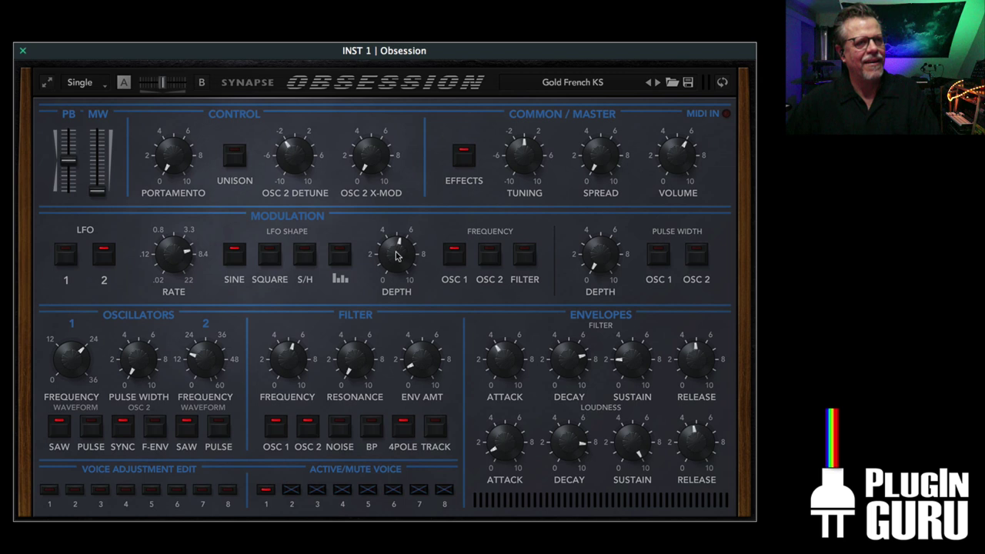
{"action": "left_click_drag", "start_coordinate": [399, 257], "coordinate": [399, 269]}
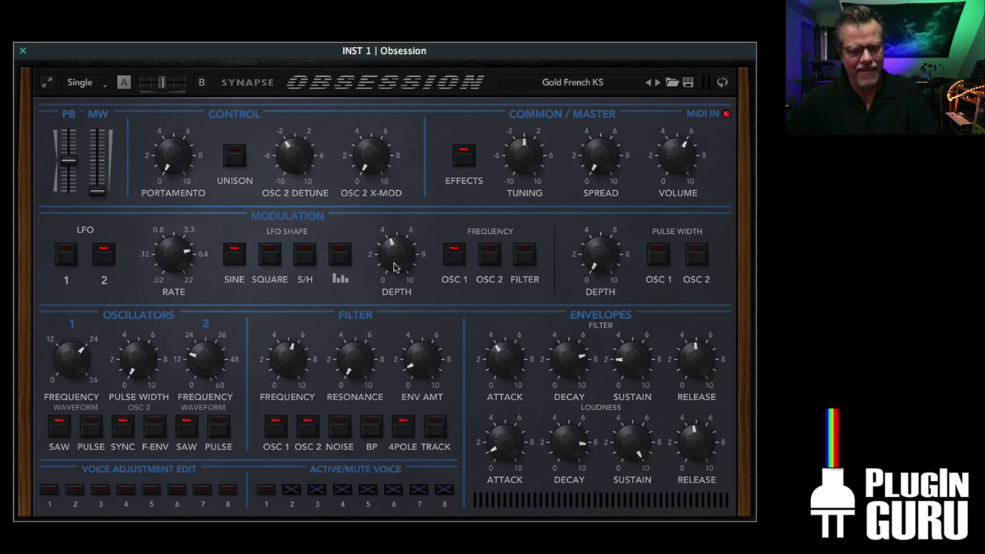
{"action": "left_click", "coordinate": [66, 257]}
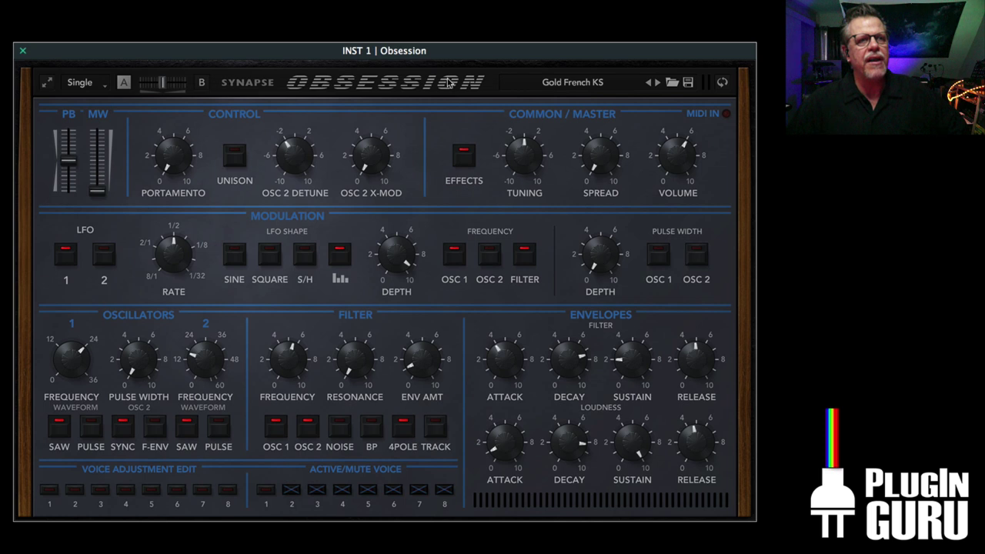
Raise the reverb's dry/wet mix to about 8 and redraw LFO 1's steps as a gentle curve following the opening spikes
{"action": "left_click", "coordinate": [410, 82]}
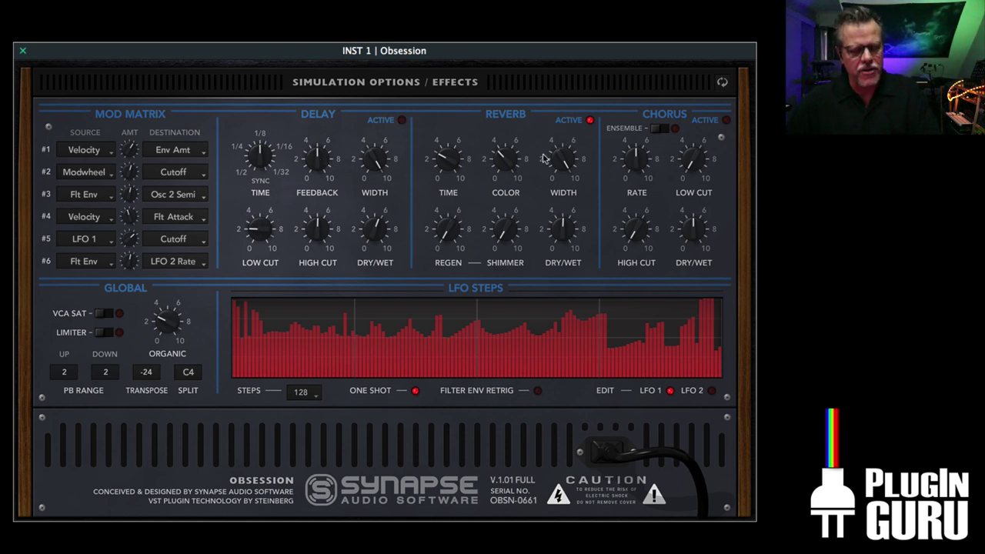
{"action": "left_click_drag", "start_coordinate": [563, 229], "coordinate": [543, 209]}
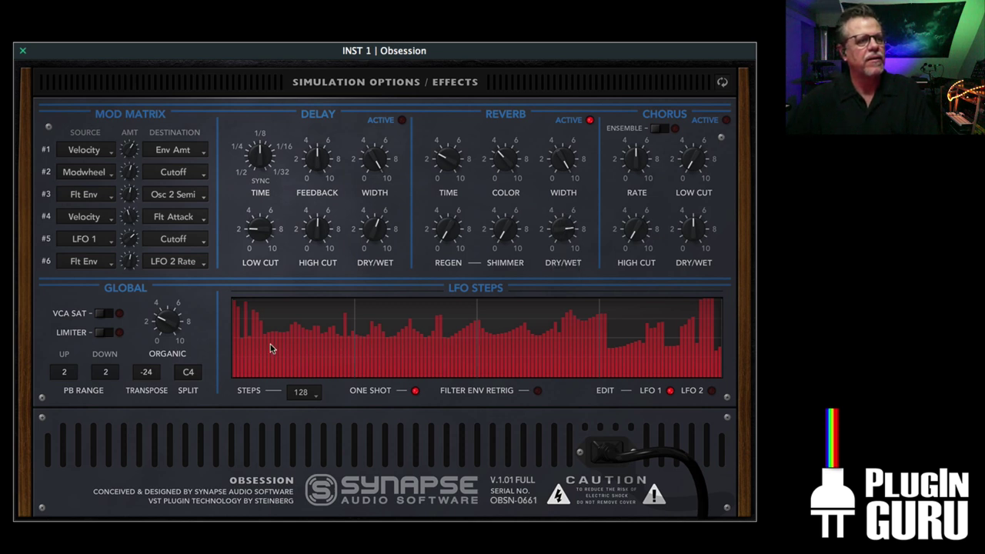
{"action": "mouse_move", "coordinate": [270, 344]}
{"action": "left_mouse_down"}
{"action": "mouse_move", "coordinate": [730, 331]}
{"action": "mouse_move", "coordinate": [587, 339]}
{"action": "mouse_move", "coordinate": [435, 327]}
{"action": "left_mouse_up"}
{"action": "left_click", "coordinate": [353, 83]}
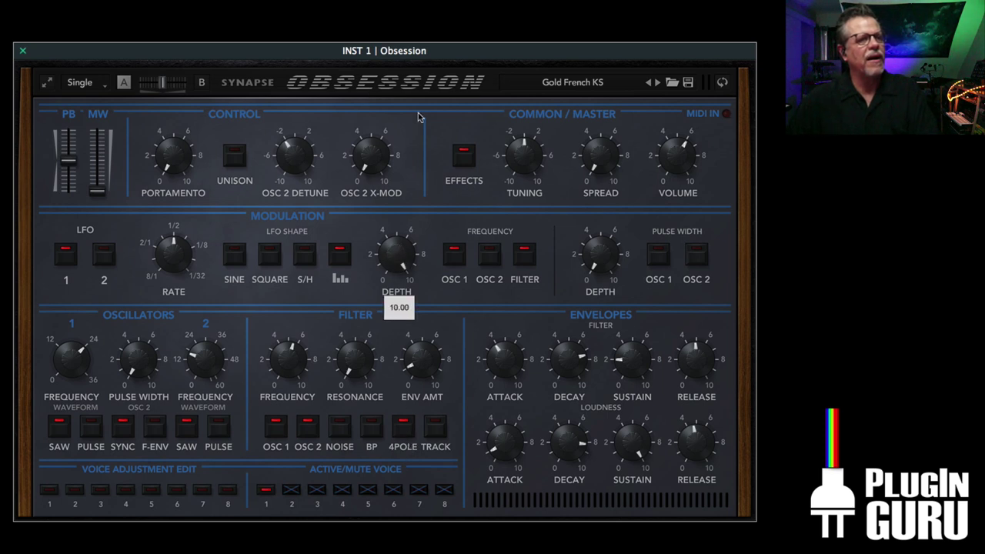
Set LFO 2's depth to 0 and smooth LFO 1's steps to a nearly level line behind the opening spikes
{"action": "left_click", "coordinate": [104, 254]}
{"action": "mouse_move", "coordinate": [409, 296]}
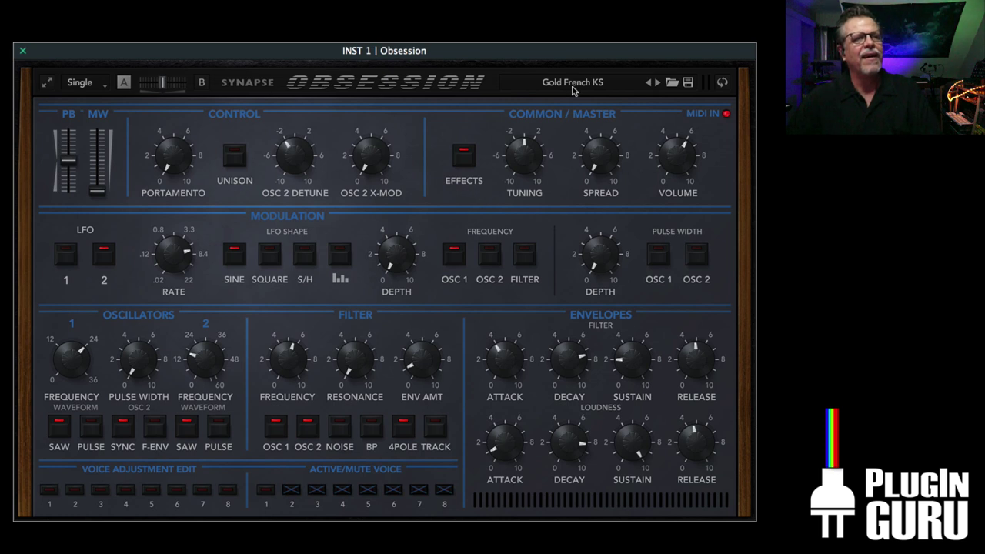
{"action": "left_click", "coordinate": [391, 87]}
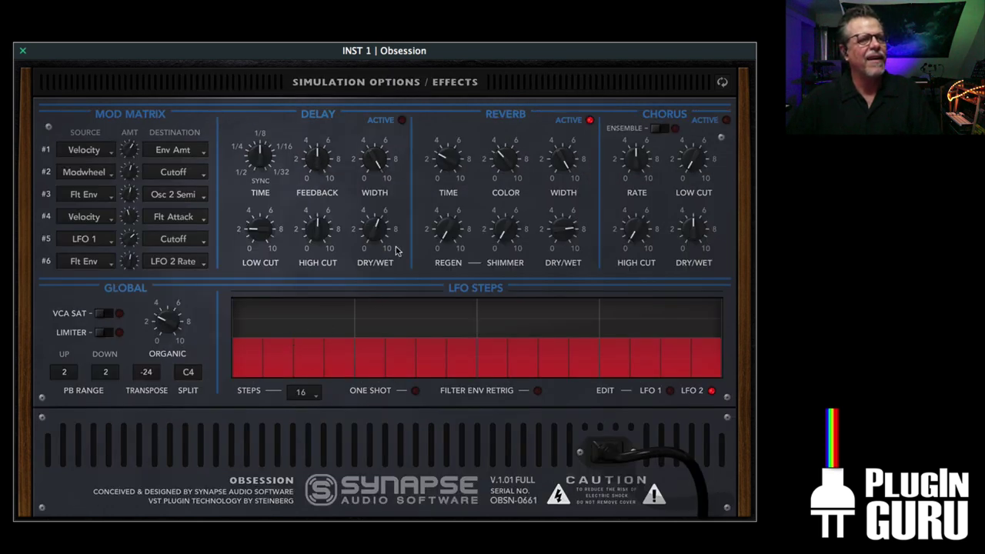
{"action": "left_click", "coordinate": [671, 391]}
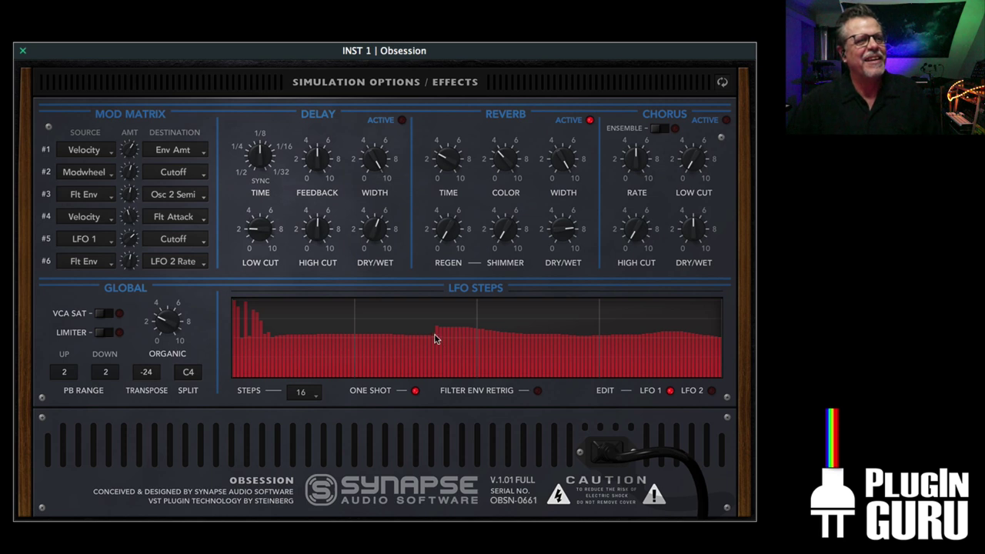
{"action": "left_click_drag", "start_coordinate": [395, 337], "coordinate": [750, 337]}
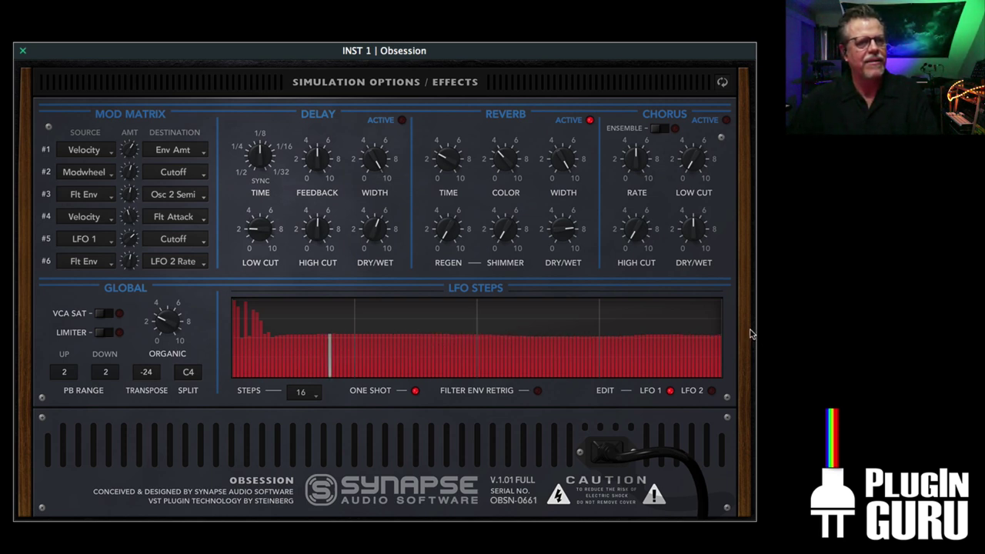
Set the reverb's Shimmer to about 5 and its Regen to about 3
{"action": "left_click_drag", "start_coordinate": [505, 229], "coordinate": [525, 157]}
{"action": "left_click_drag", "start_coordinate": [448, 227], "coordinate": [452, 193]}
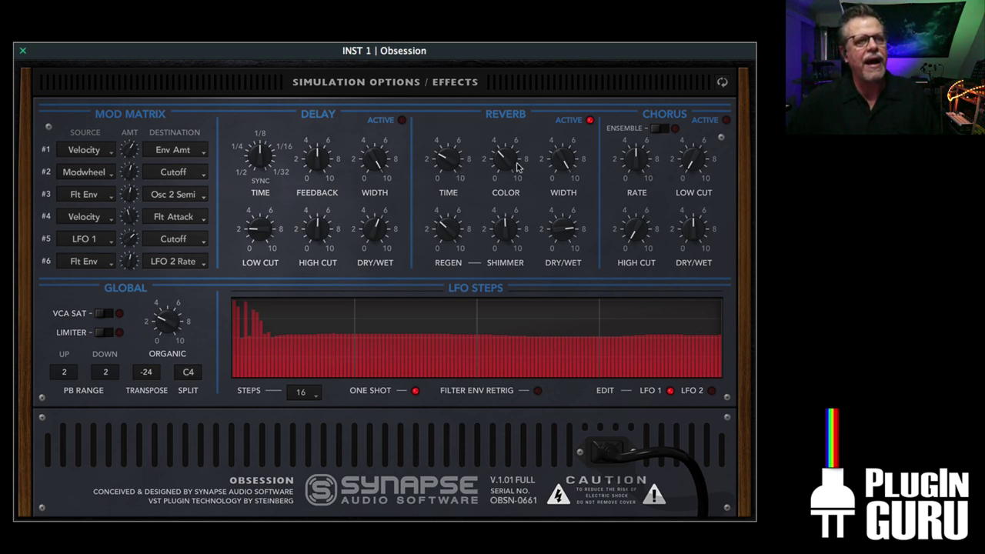
Set the reverb's Time to 5.75, Regen to about 8, Shimmer to about 6.5 and Dry/Wet to about 6
{"action": "left_click_drag", "start_coordinate": [454, 167], "coordinate": [457, 135]}
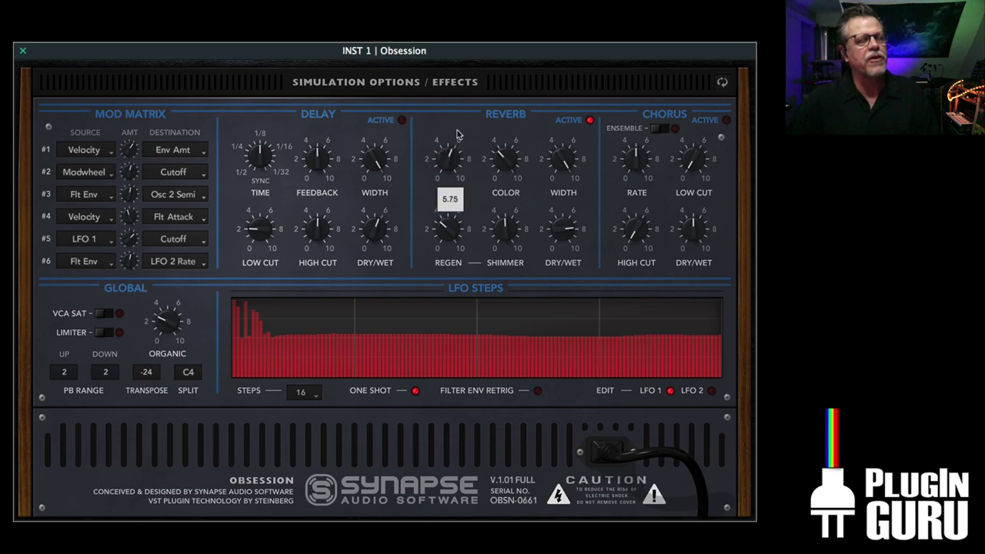
{"action": "left_click_drag", "start_coordinate": [454, 227], "coordinate": [453, 298]}
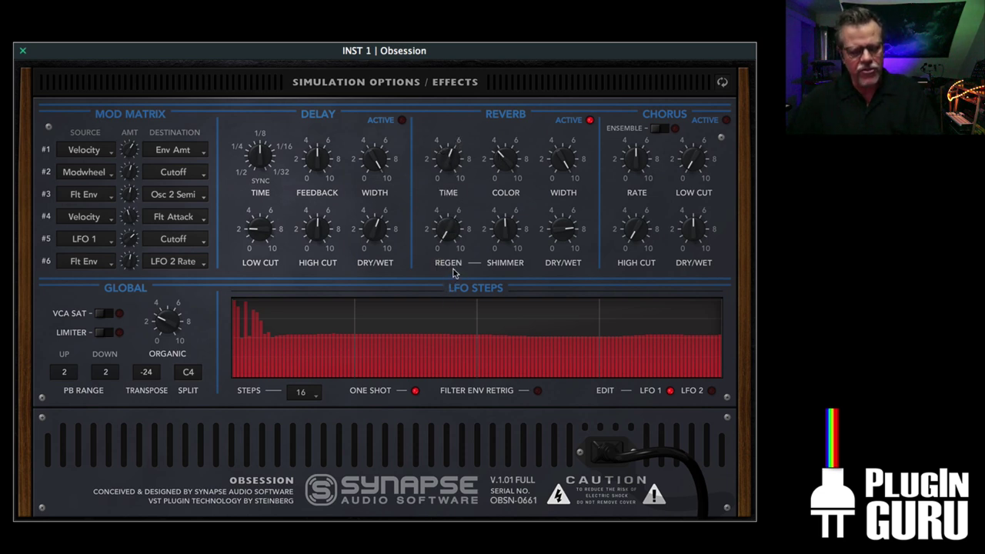
{"action": "left_click_drag", "start_coordinate": [487, 241], "coordinate": [458, 244]}
{"action": "left_click_drag", "start_coordinate": [560, 228], "coordinate": [517, 202]}
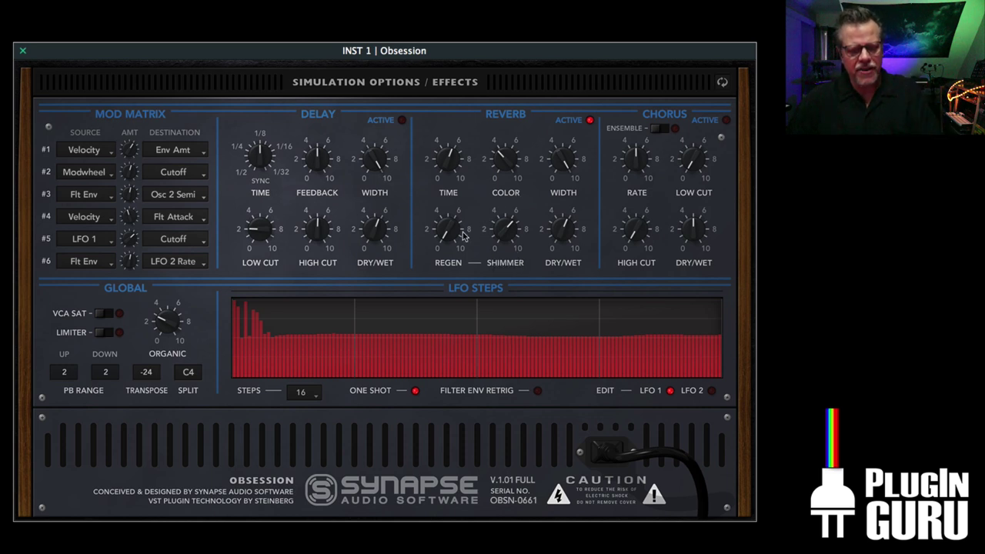
{"action": "left_click_drag", "start_coordinate": [454, 241], "coordinate": [471, 131]}
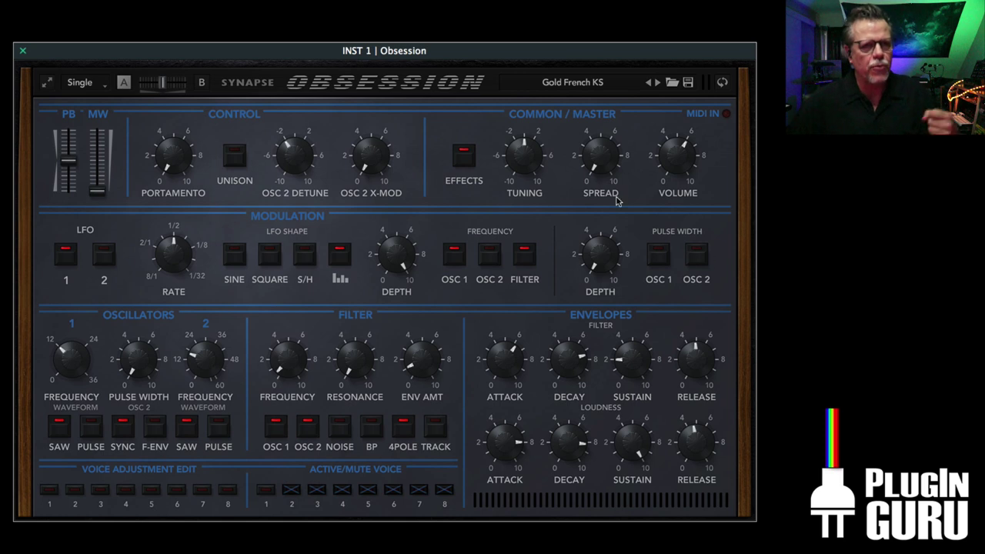
Set the LFO step count to 128 on the synth's rear side and return to its front side
{"action": "left_click", "coordinate": [388, 87]}
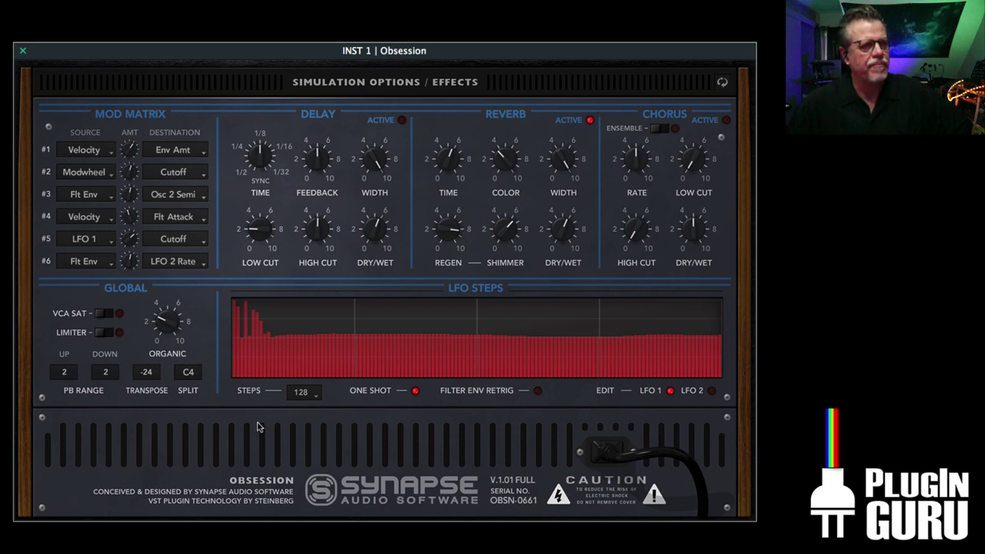
{"action": "left_click", "coordinate": [358, 85]}
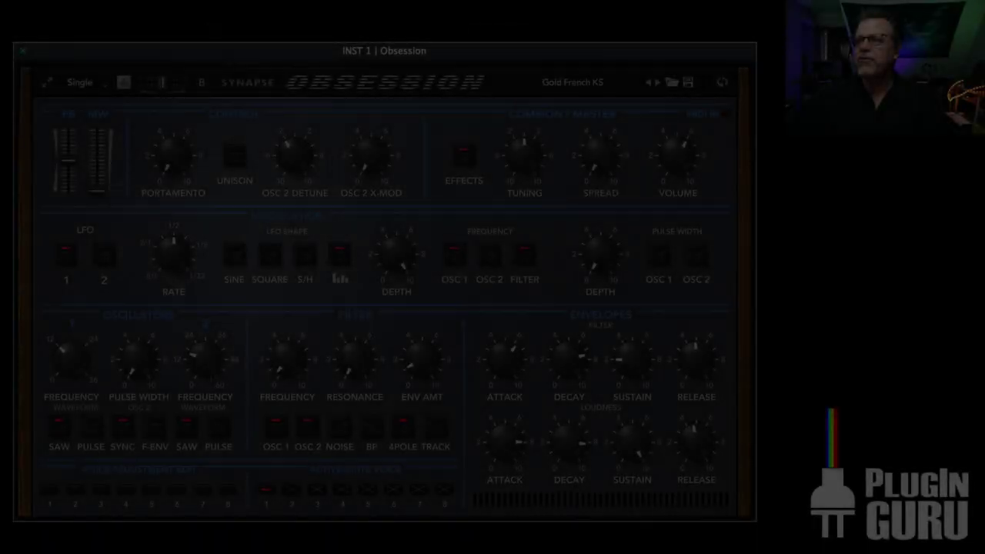
Return to the Unify window and filter the Unified - Obsession patches to favorites only
{"action": "left_click", "coordinate": [572, 66]}
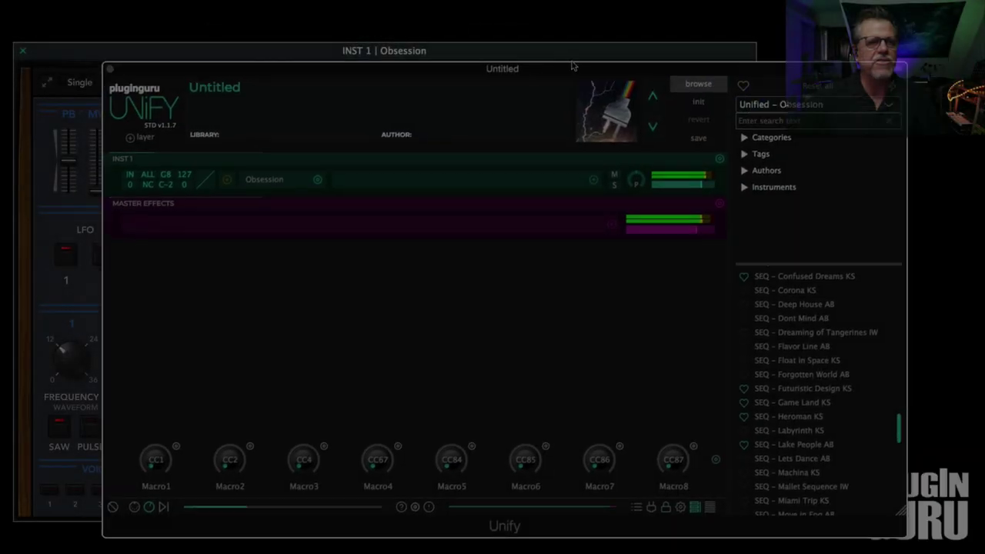
{"action": "scroll", "coordinate": [897, 312], "scroll_direction": "up", "scroll_amount": 10}
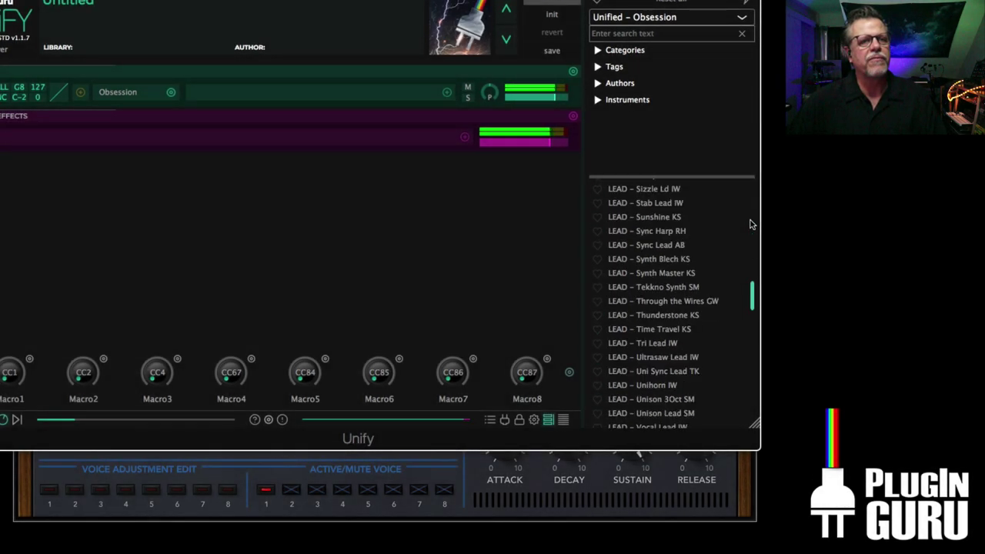
{"action": "scroll", "coordinate": [751, 224], "scroll_direction": "up", "scroll_amount": 10}
{"action": "left_click", "coordinate": [596, 3]}
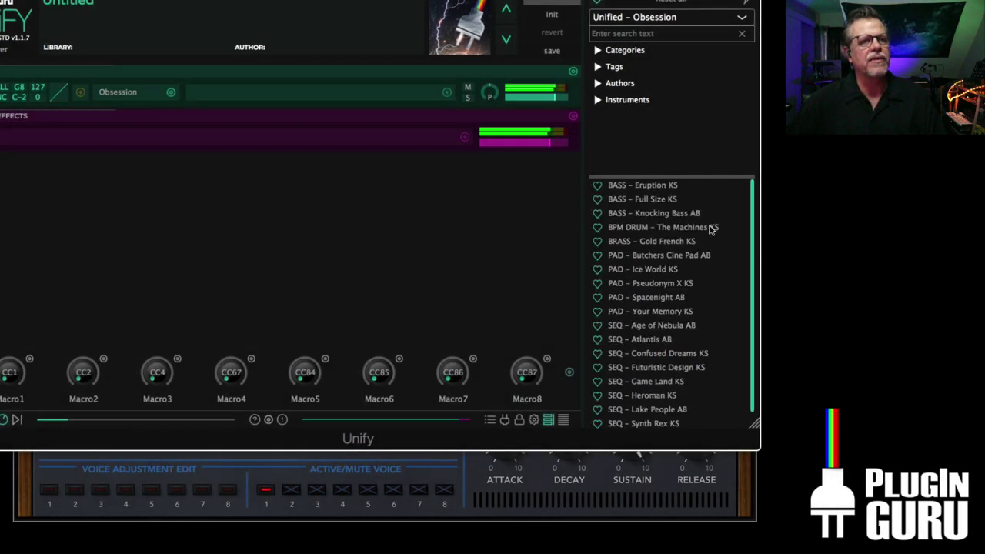
Audition the favorite patches BASS - Eruption KS, BASS - Full Size KS and BASS - Knocking Bass AB
{"action": "left_click", "coordinate": [632, 187]}
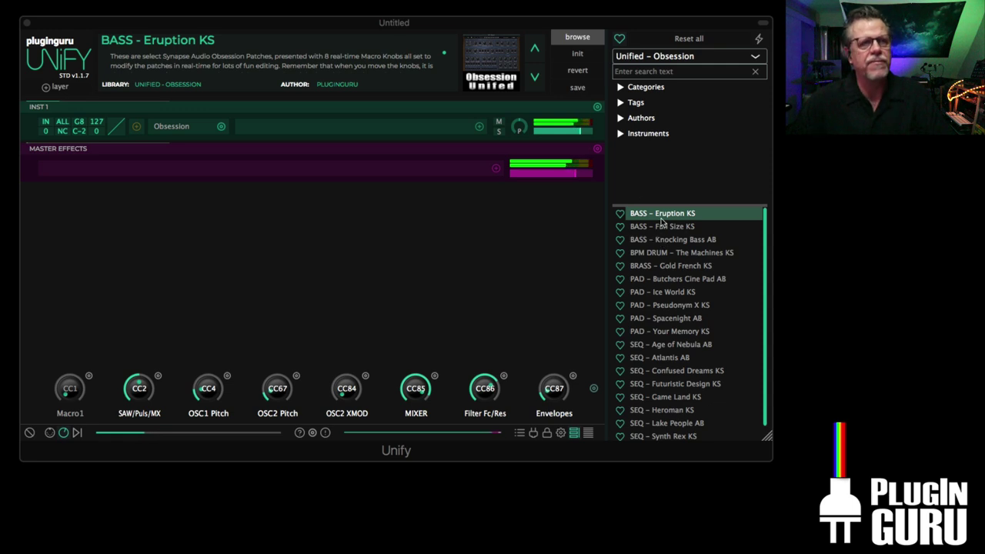
{"action": "left_click", "coordinate": [660, 227]}
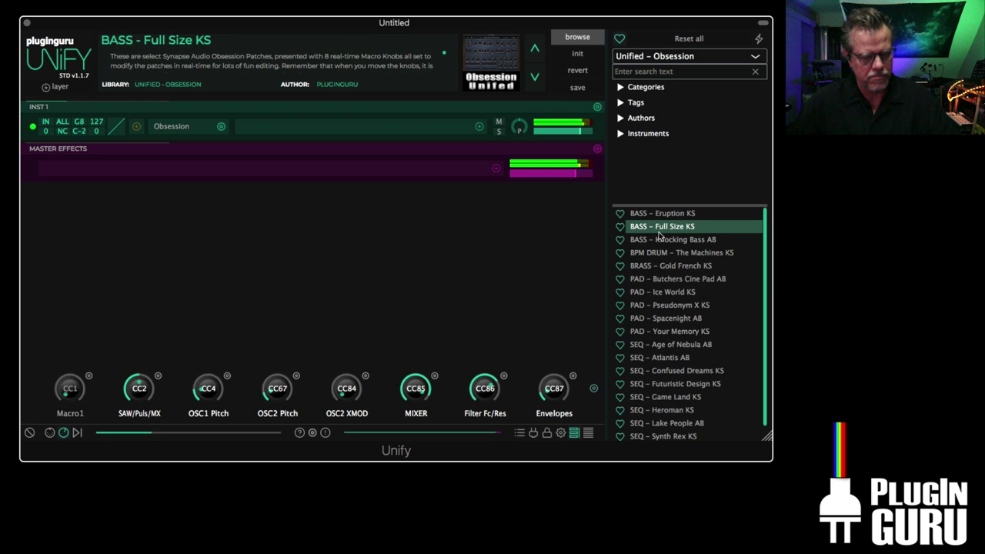
{"action": "left_click", "coordinate": [664, 242]}
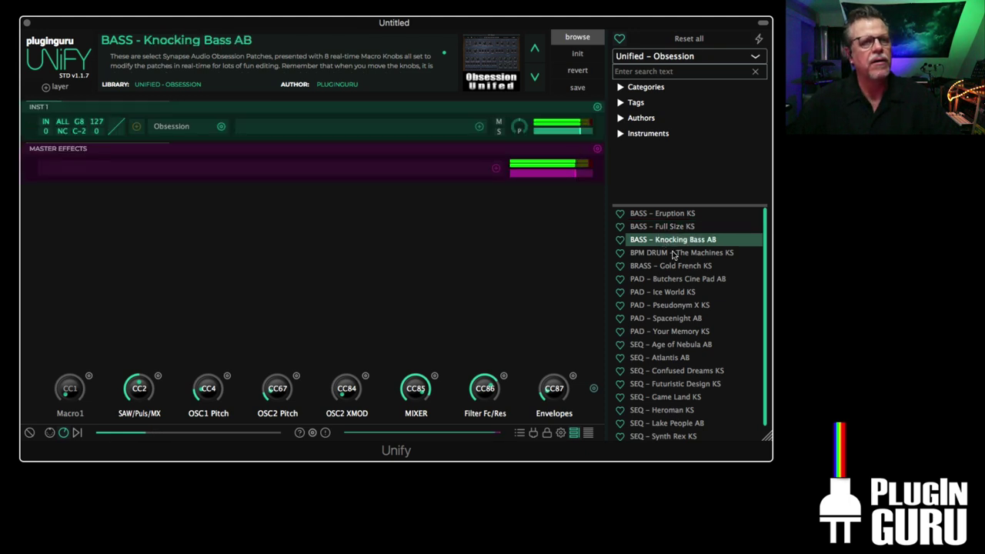
Load BPM DRUM - The Machines KS, layer SEQ - Atlantis AB and PAD - Spacenight AB as new Unify layers, and transpose the Spacenight layer down
{"action": "left_click", "coordinate": [672, 255]}
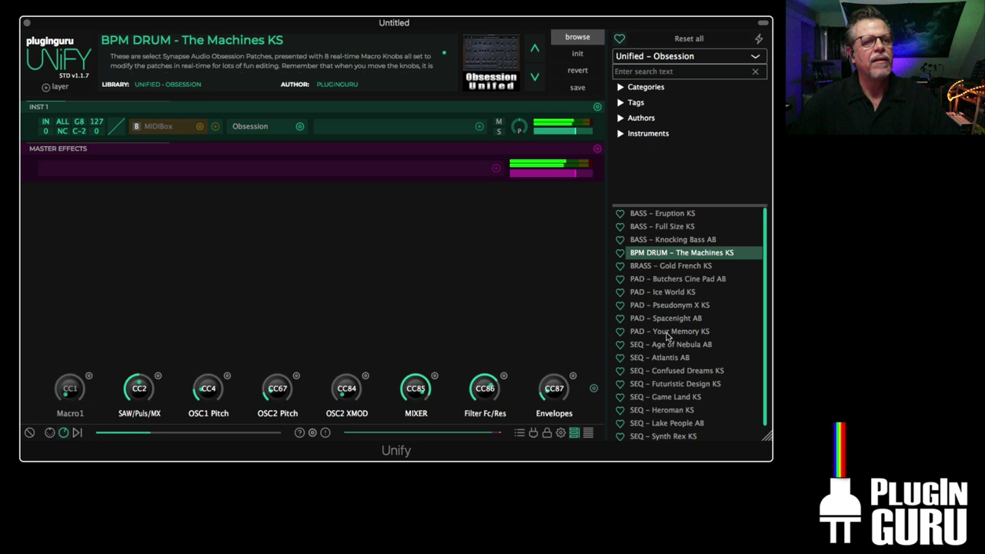
{"action": "scroll", "coordinate": [668, 337], "scroll_direction": "down", "scroll_amount": 1}
{"action": "right_click", "coordinate": [668, 343]}
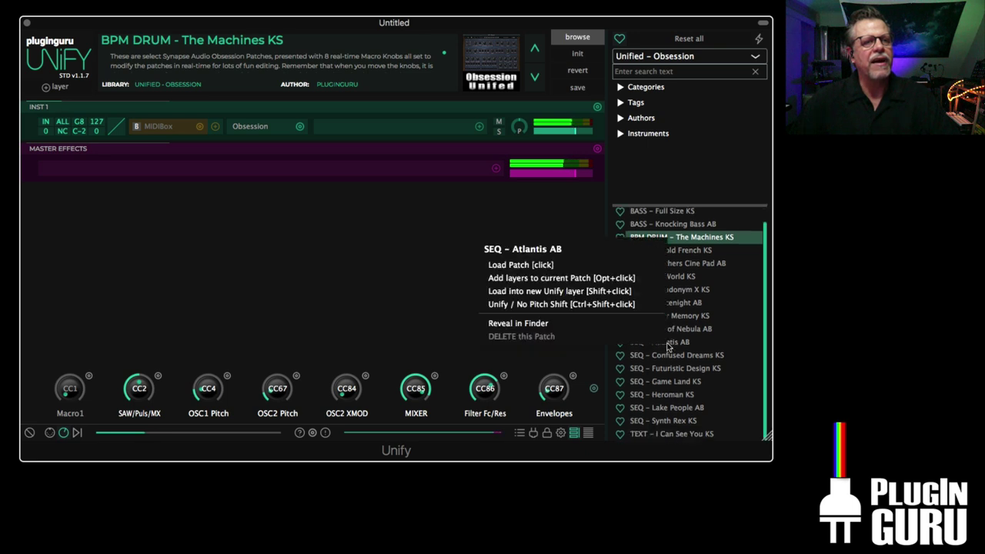
{"action": "left_click", "coordinate": [548, 292]}
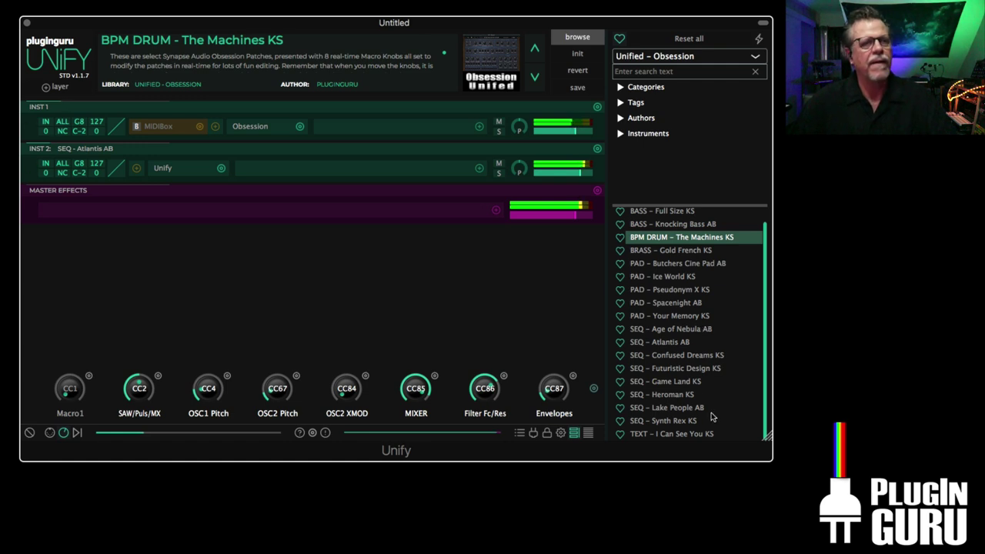
{"action": "right_click", "coordinate": [663, 304]}
{"action": "left_click", "coordinate": [554, 262]}
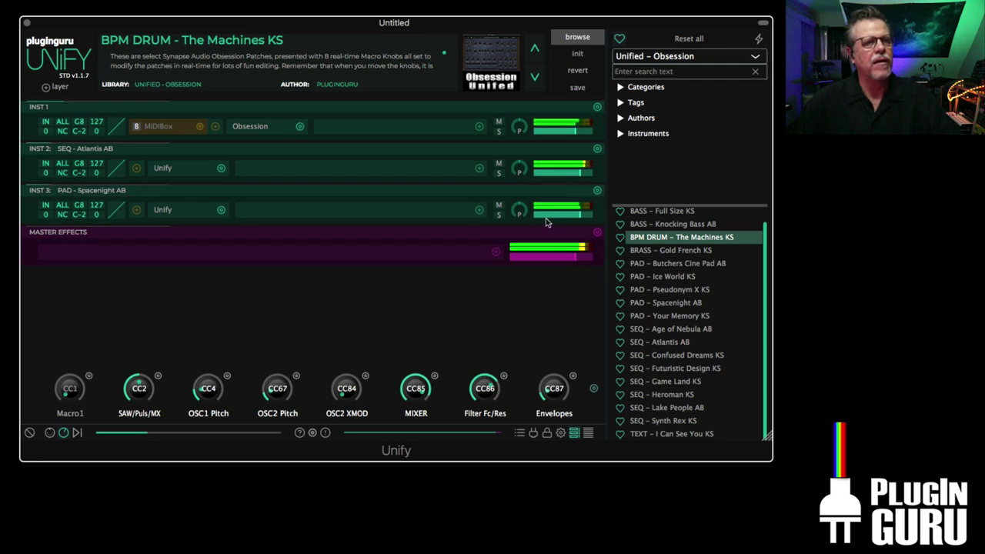
{"action": "mouse_move", "coordinate": [580, 217]}
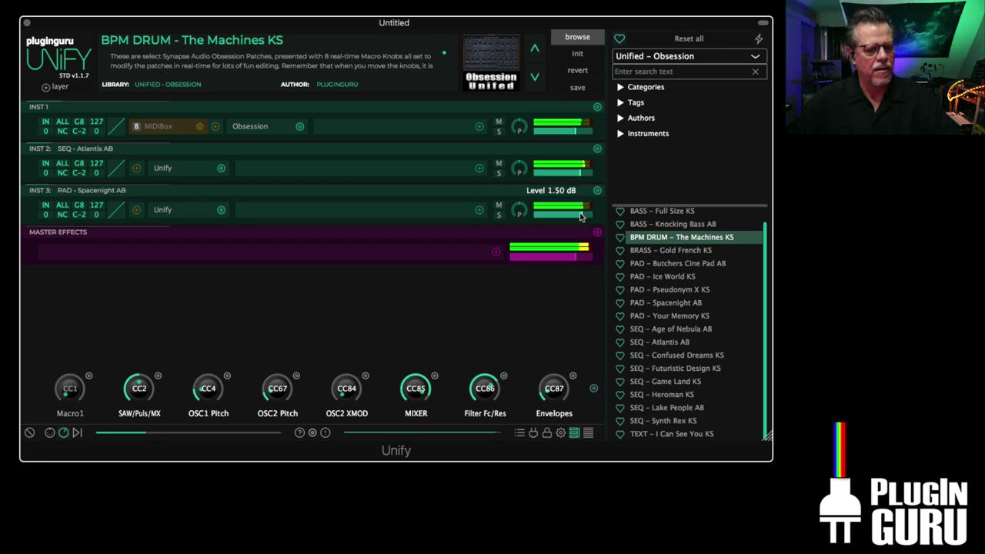
{"action": "left_click_drag", "start_coordinate": [45, 214], "coordinate": [53, 366]}
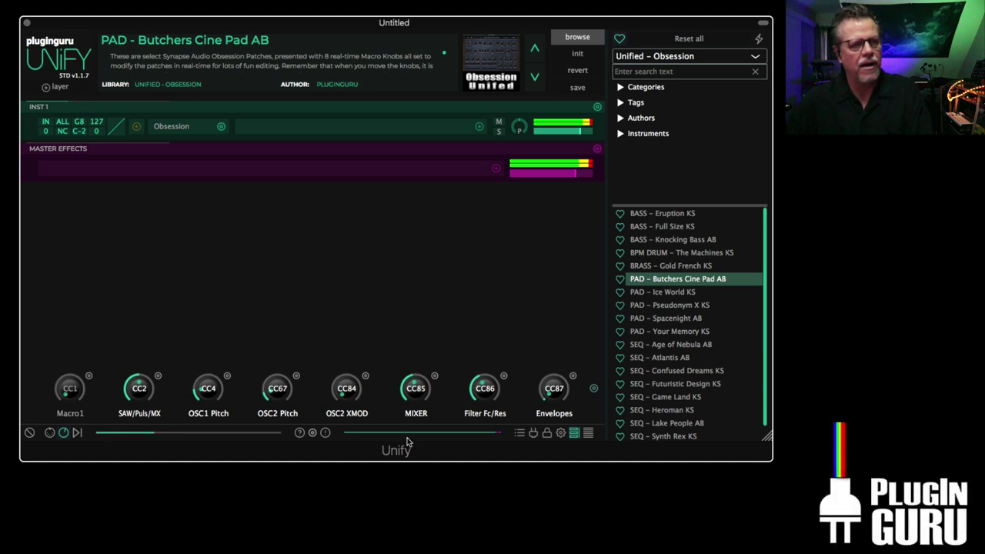
On PAD - Butchers Cine Pad AB, lower the Filter Fc/Res macro and raise the OSC1 Pitch, OSC2 Pitch and Envelopes macros
{"action": "right_click", "coordinate": [489, 380]}
{"action": "key", "text": "Escape"}
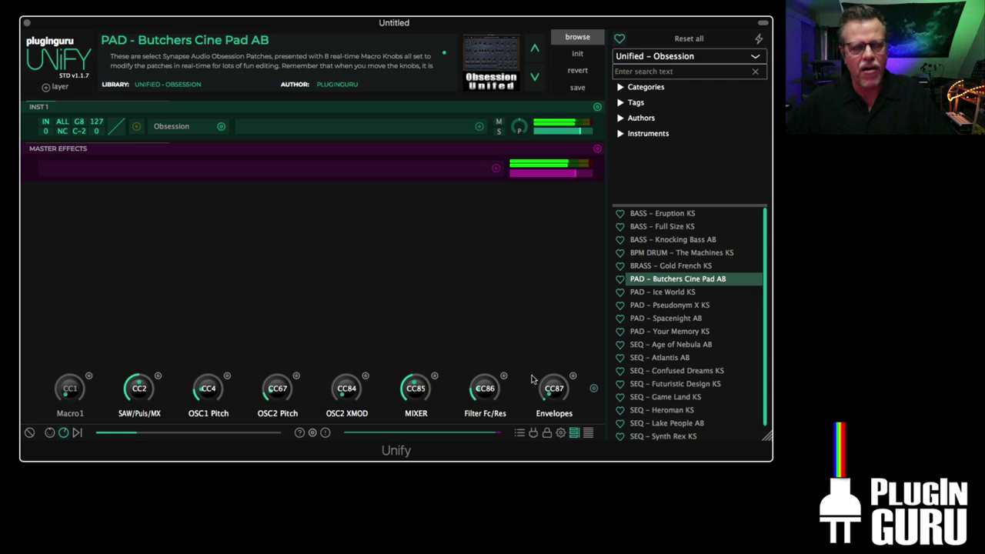
{"action": "left_click_drag", "start_coordinate": [213, 393], "coordinate": [239, 326]}
{"action": "left_click_drag", "start_coordinate": [279, 394], "coordinate": [295, 355]}
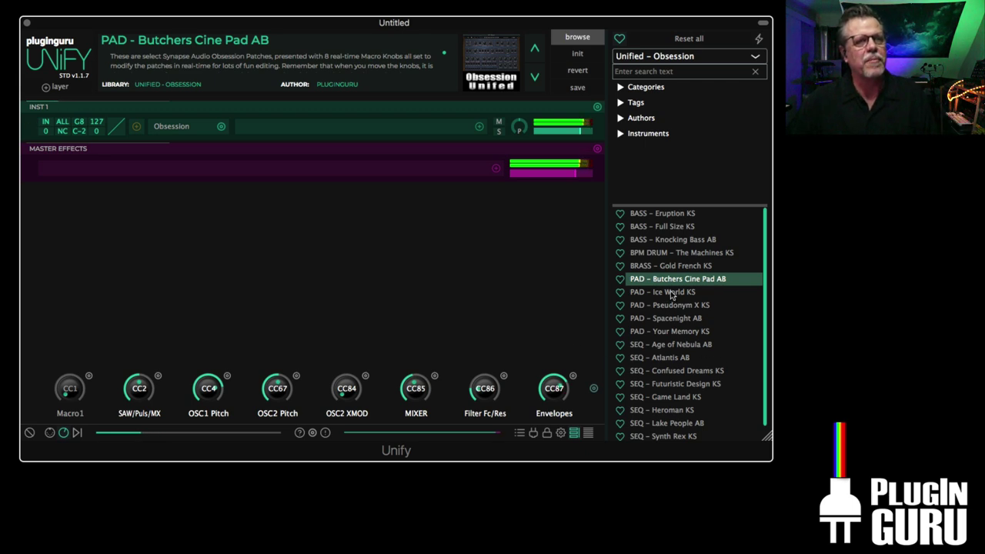
Audition the pad patches PAD - Ice World KS, PAD - Pseudonym X KS and PAD - Spacenight AB
{"action": "left_click", "coordinate": [672, 292]}
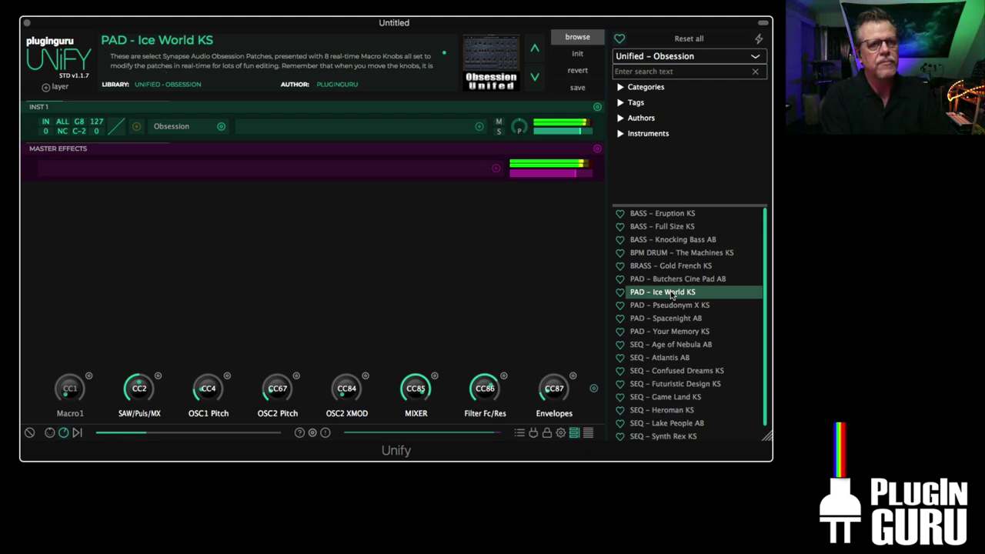
{"action": "left_click", "coordinate": [676, 307]}
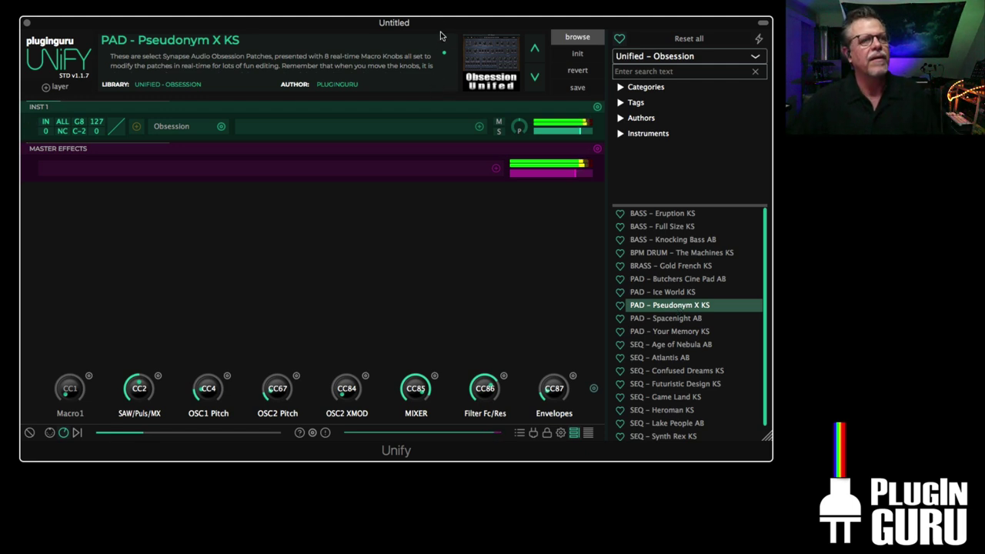
{"action": "left_click_drag", "start_coordinate": [441, 26], "coordinate": [422, 92]}
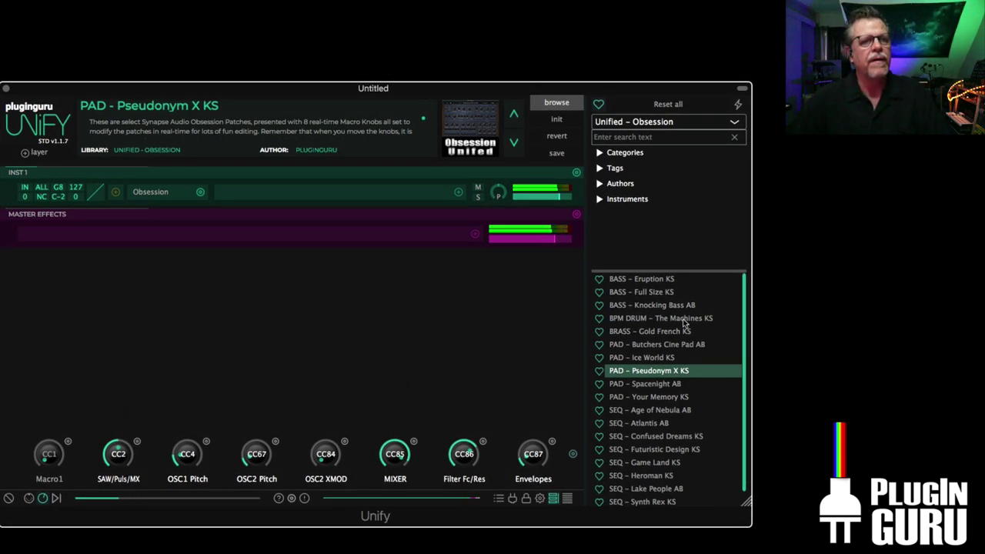
{"action": "left_click", "coordinate": [664, 385]}
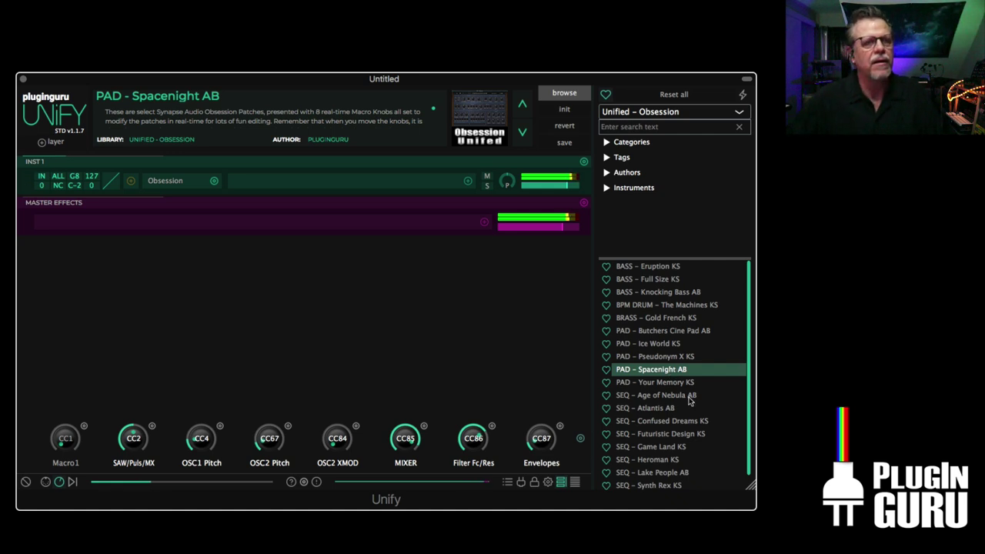
Audition the sequence patches SEQ - Age of Nebula AB, SEQ - Atlantis AB and SEQ - Confused Dreams KS
{"action": "scroll", "coordinate": [665, 389], "scroll_direction": "down", "scroll_amount": 1}
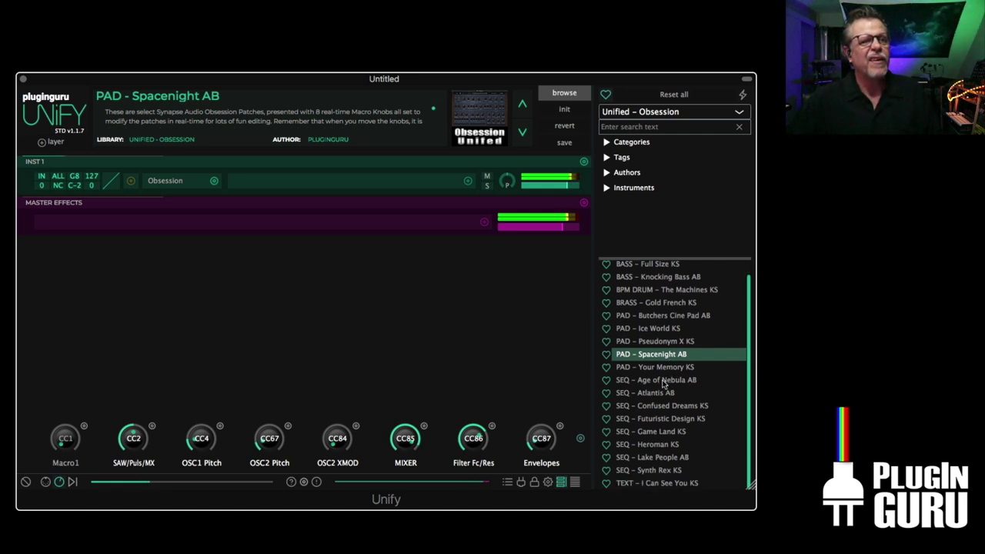
{"action": "left_click", "coordinate": [664, 381]}
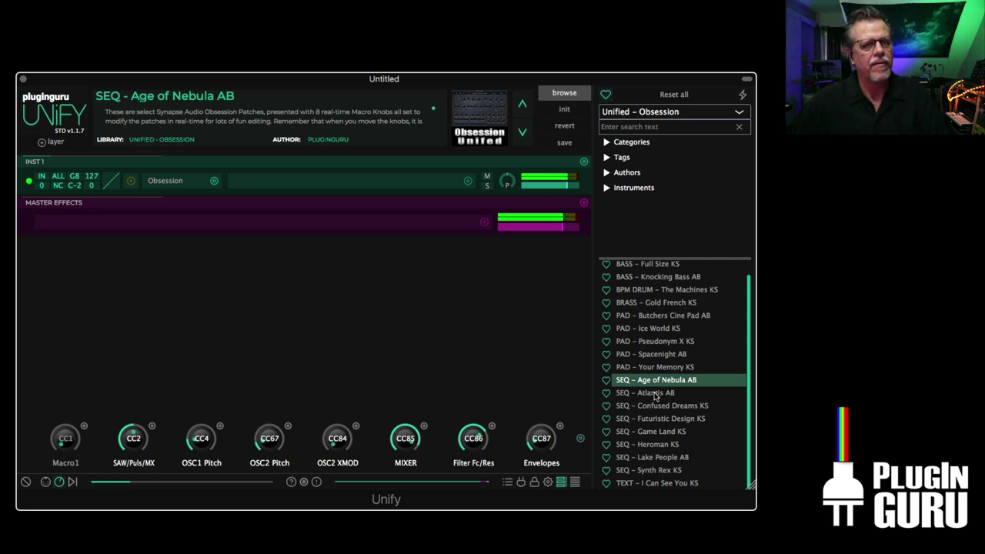
{"action": "left_click", "coordinate": [655, 393]}
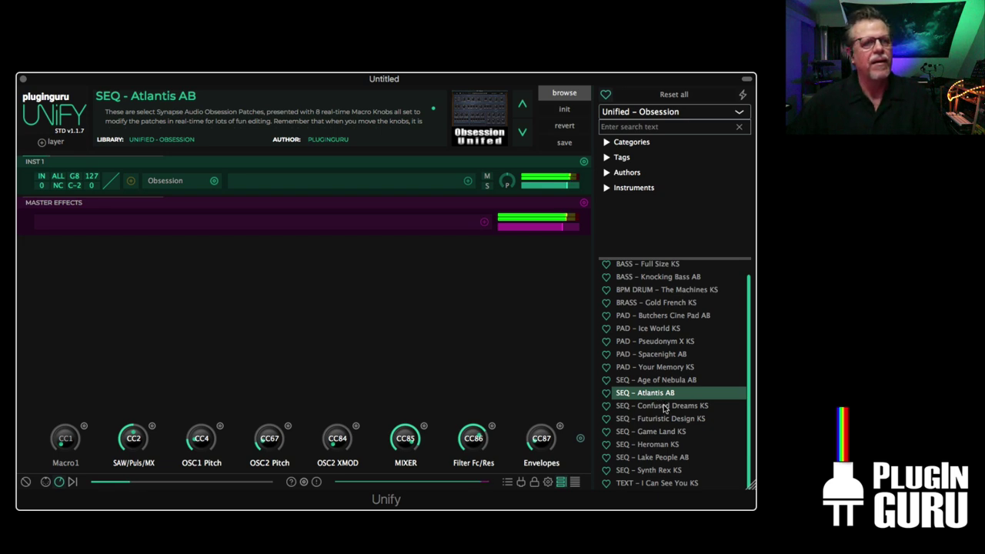
{"action": "left_click", "coordinate": [665, 406]}
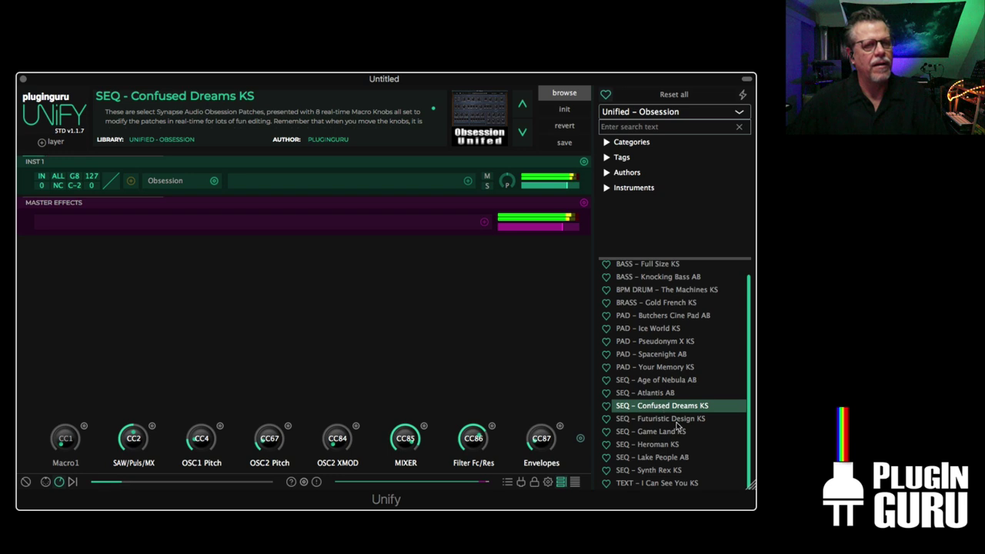
Load SEQ - Futuristic Design KS and add SEQ - Confused Dreams KS and SEQ - Atlantis AB as new Unify layers
{"action": "left_click", "coordinate": [674, 419]}
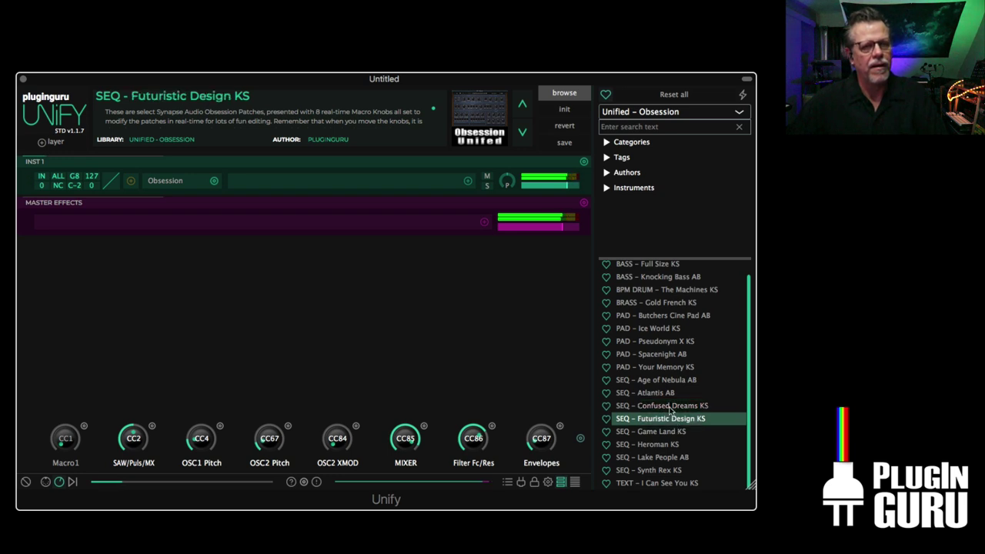
{"action": "right_click", "coordinate": [671, 410]}
{"action": "left_click", "coordinate": [548, 359]}
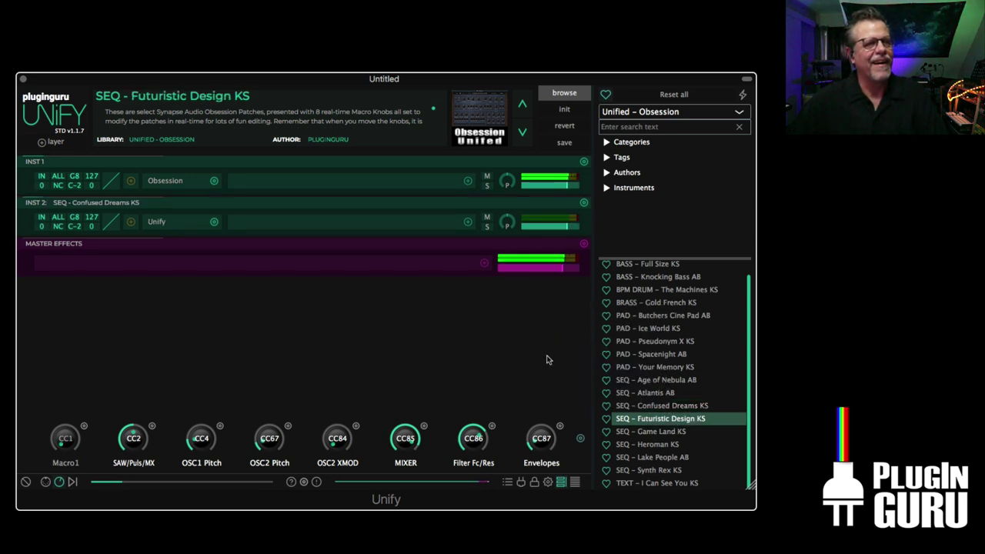
{"action": "right_click", "coordinate": [660, 392]}
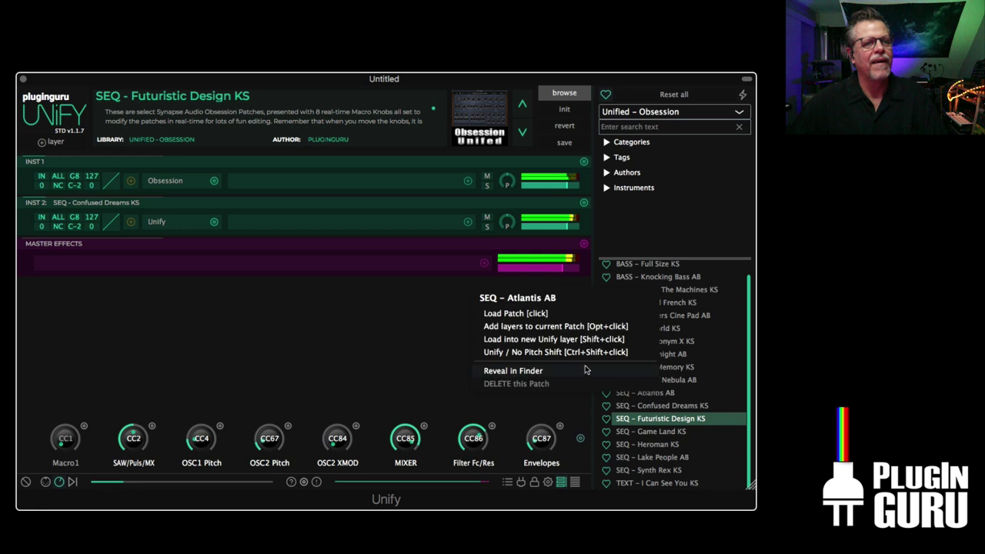
{"action": "left_click", "coordinate": [560, 339]}
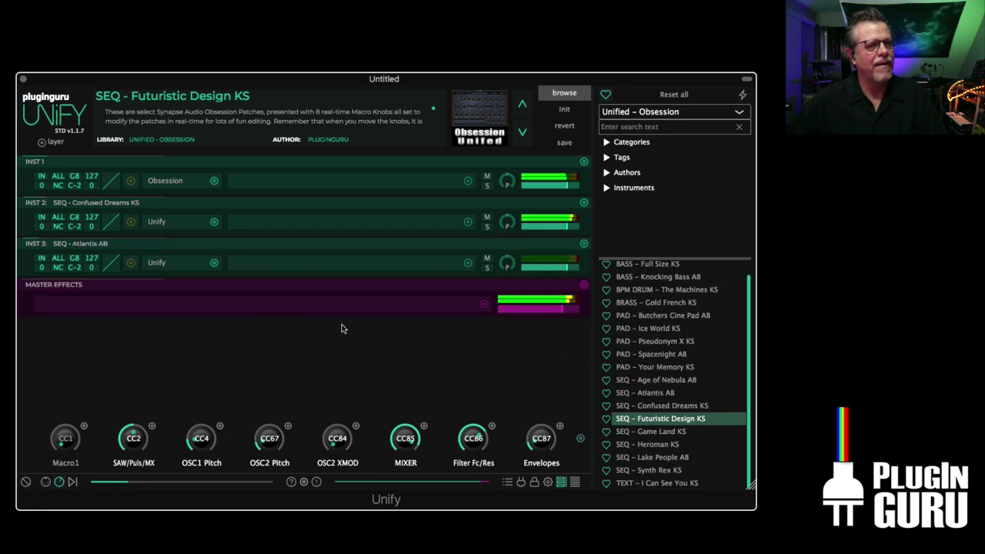
Transpose the SEQ - Atlantis AB layer to -12 and slightly lower the levels of the Atlantis and Confused Dreams layers
{"action": "left_click_drag", "start_coordinate": [42, 268], "coordinate": [45, 288]}
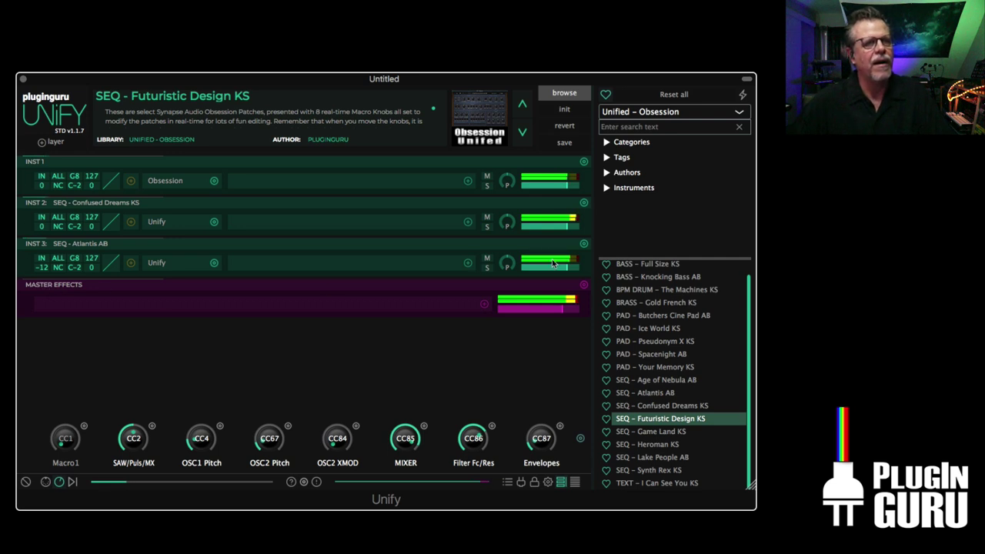
{"action": "left_click_drag", "start_coordinate": [567, 269], "coordinate": [561, 273]}
{"action": "mouse_move", "coordinate": [571, 229]}
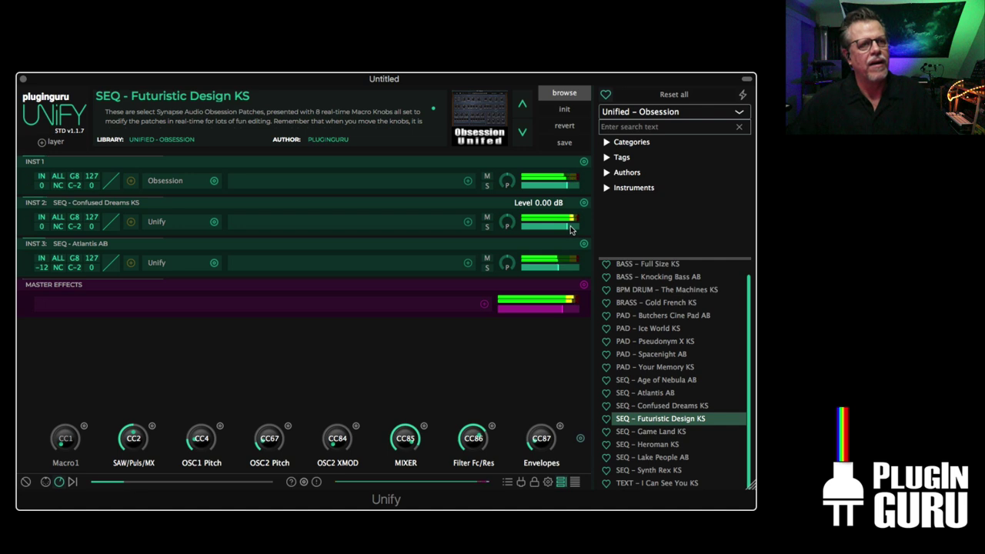
{"action": "left_click_drag", "start_coordinate": [569, 231], "coordinate": [567, 232]}
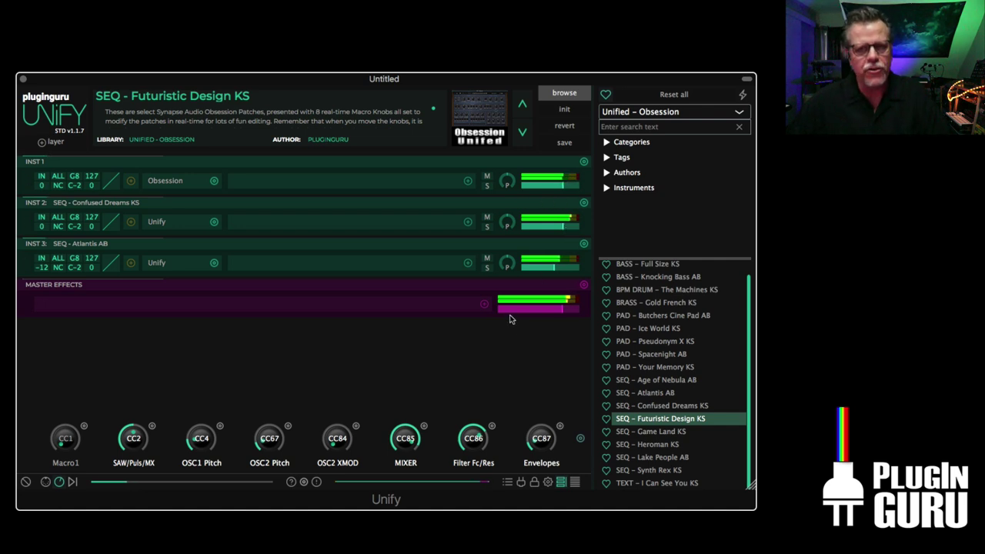
Replace the master effects layer with the MASTER Optimizer JL preset from Unify USL MASTER Presets
{"action": "left_click", "coordinate": [586, 285]}
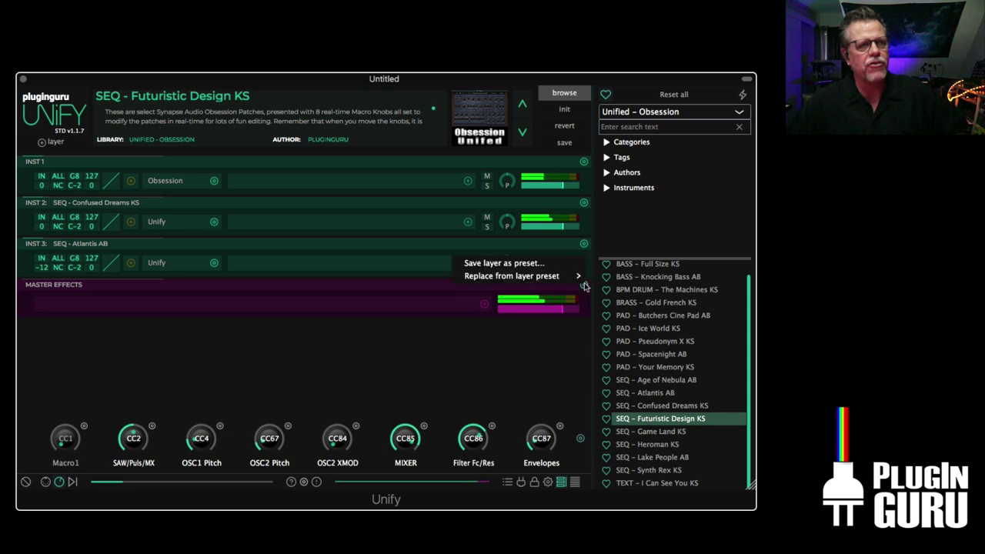
{"action": "mouse_move", "coordinate": [531, 277]}
{"action": "mouse_move", "coordinate": [631, 275]}
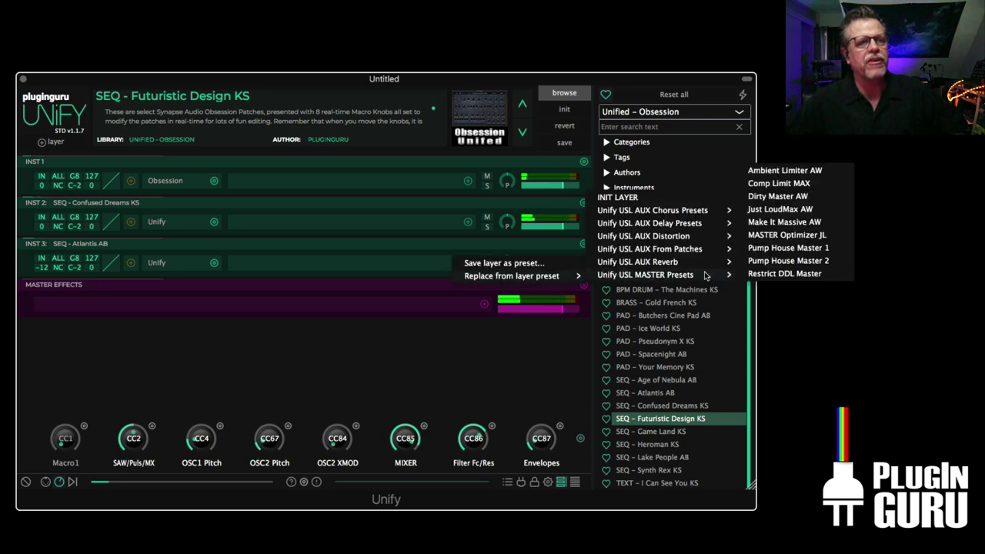
{"action": "left_click", "coordinate": [772, 237]}
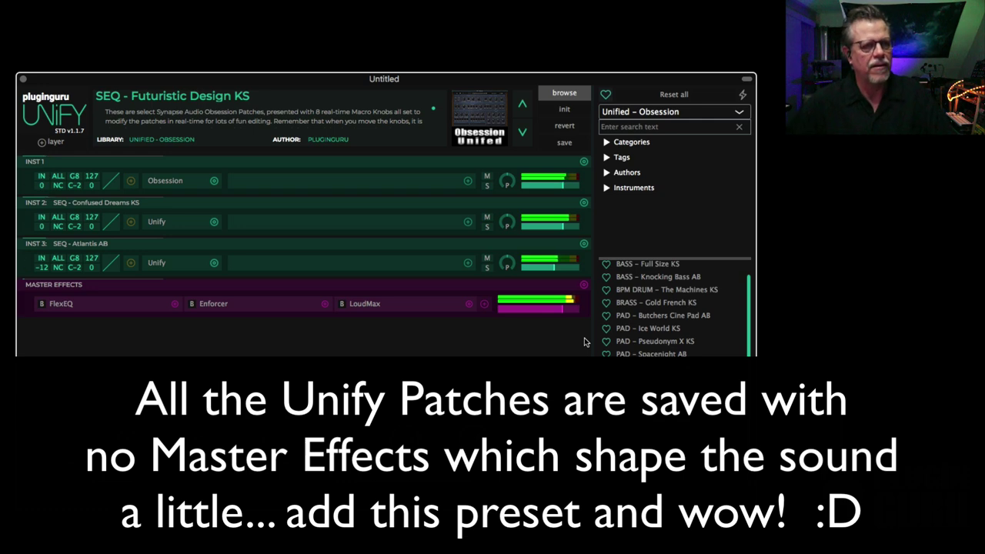
{"action": "mouse_move", "coordinate": [552, 267]}
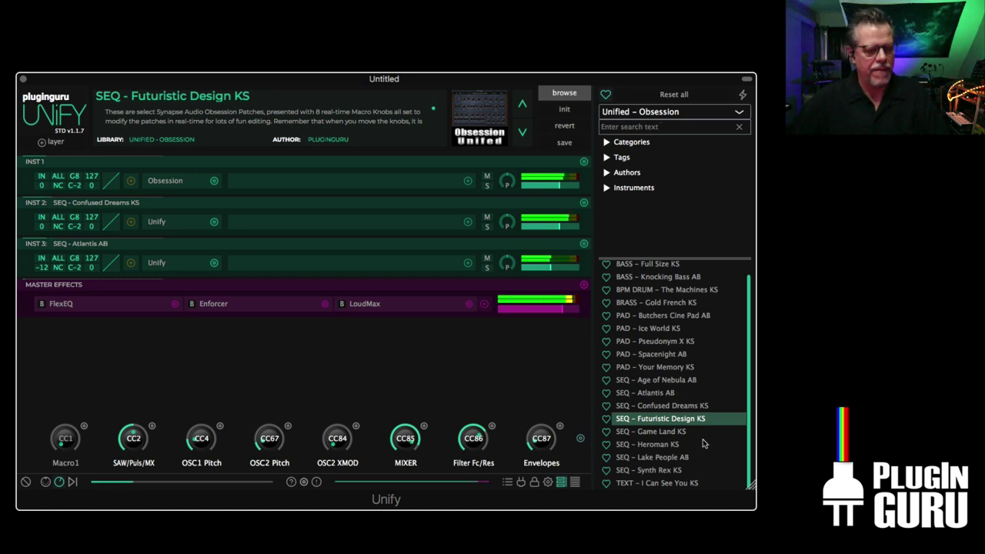
Audition the patches SEQ - Synth Rex KS and TEXT - I Can See You KS
{"action": "left_click", "coordinate": [657, 471]}
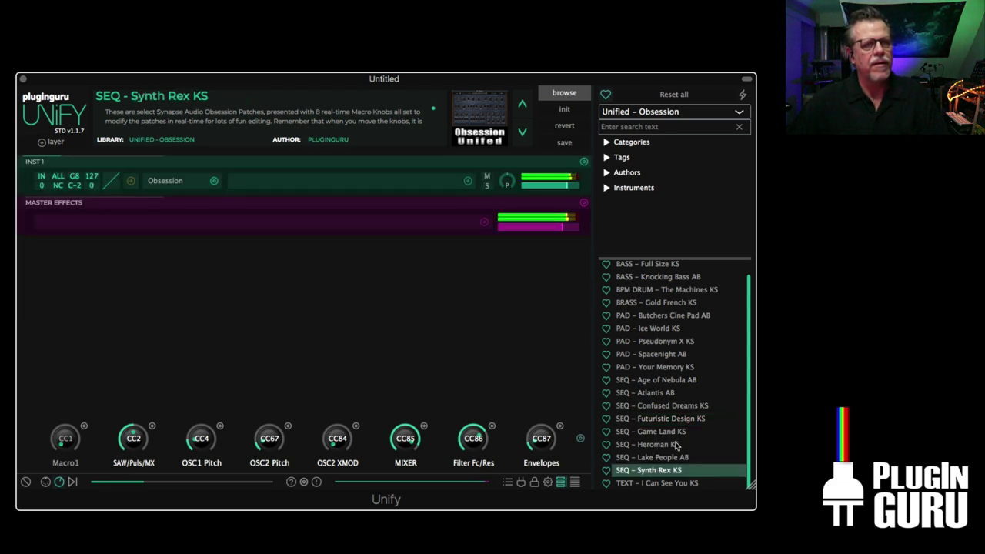
{"action": "left_click", "coordinate": [664, 483]}
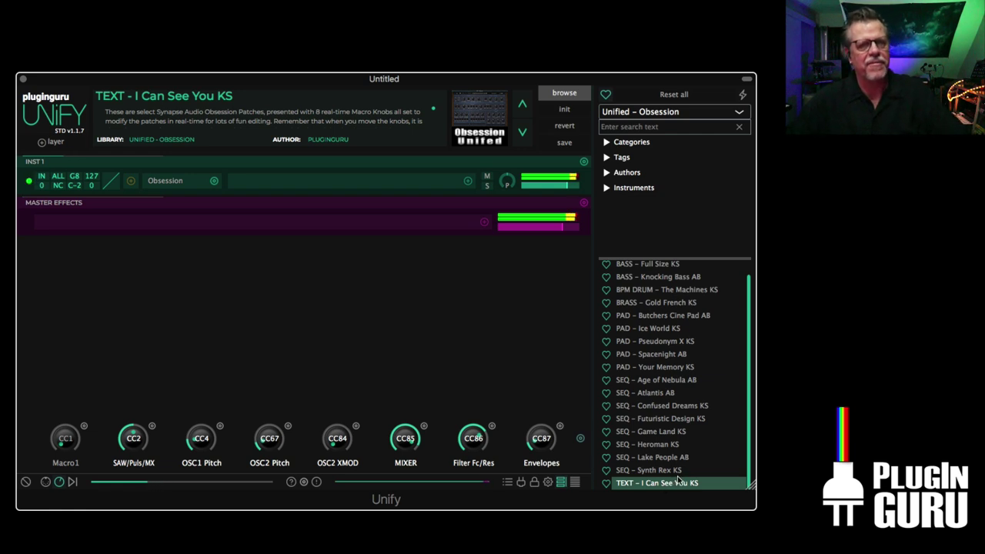
Switch the patch library to Obsession Comparison and load the INIT Sawtooth patch
{"action": "scroll", "coordinate": [667, 353], "scroll_direction": "up", "scroll_amount": 1}
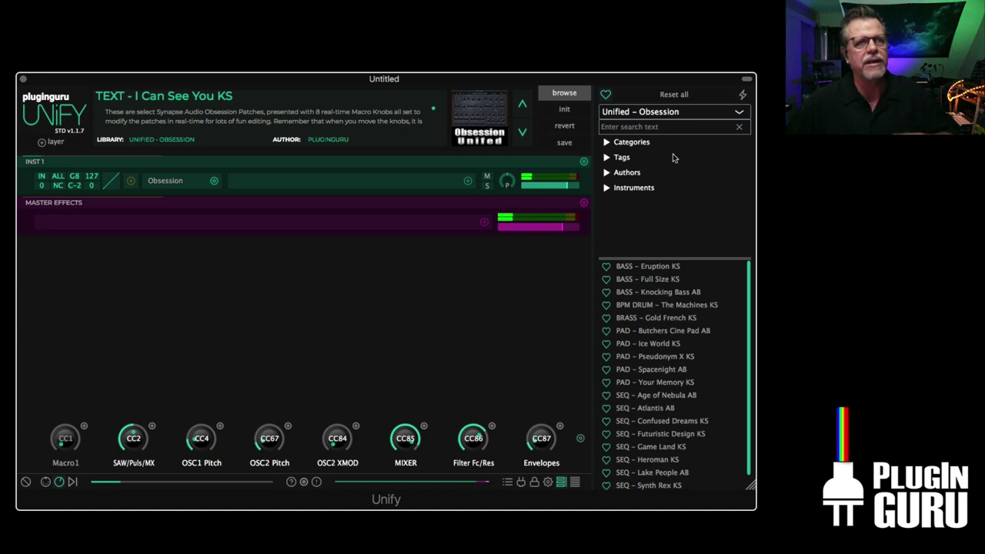
{"action": "left_click", "coordinate": [653, 112]}
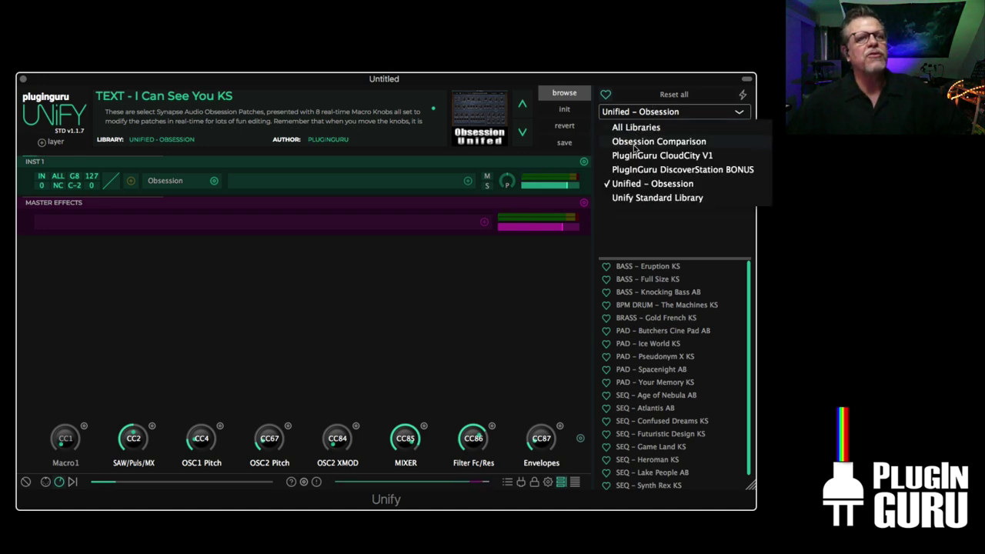
{"action": "left_click", "coordinate": [633, 143]}
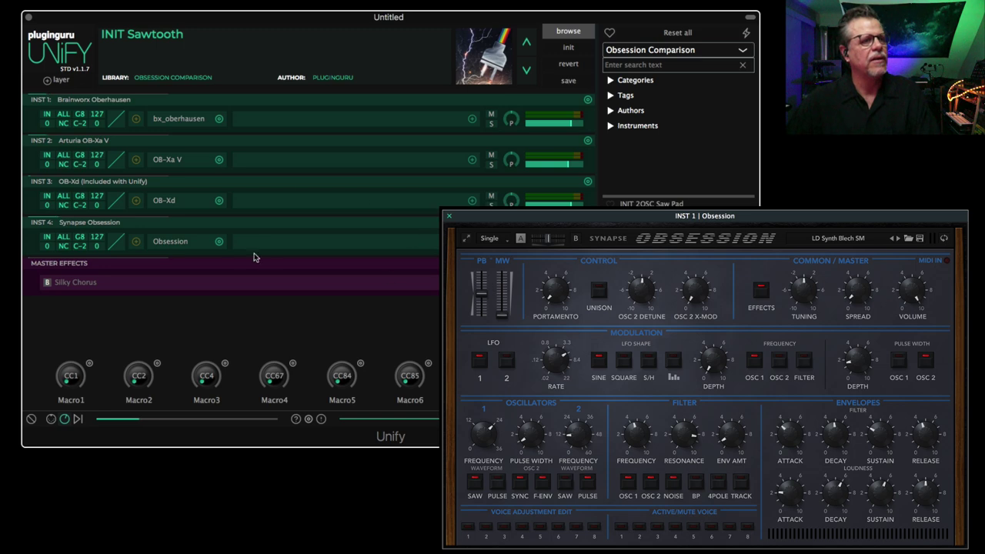
Solo the OB-Xd, OB-Xa V and bx_oberhausen layers of INIT Sawtooth in turn to compare their sound with Obsession
{"action": "left_click", "coordinate": [491, 205]}
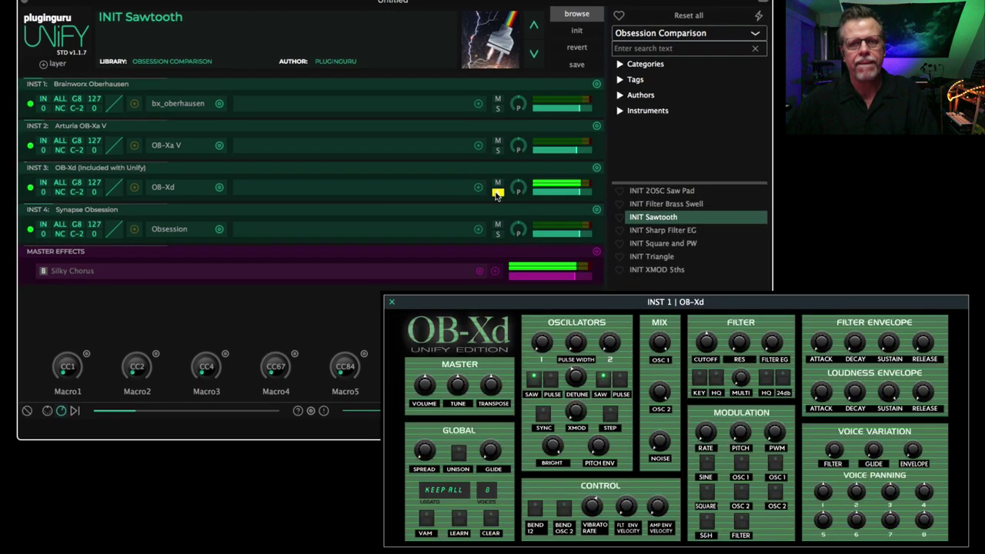
{"action": "left_click", "coordinate": [498, 150]}
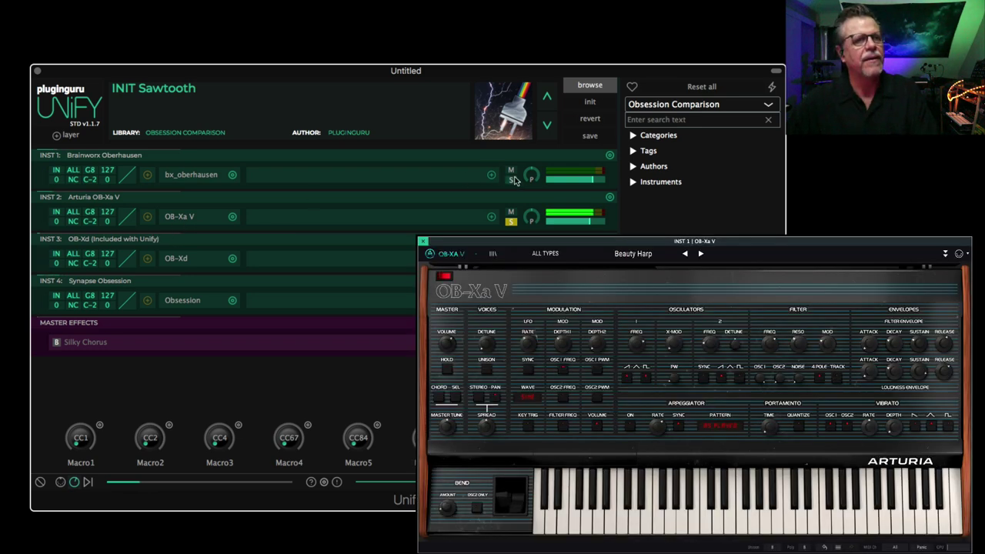
{"action": "left_click", "coordinate": [511, 181]}
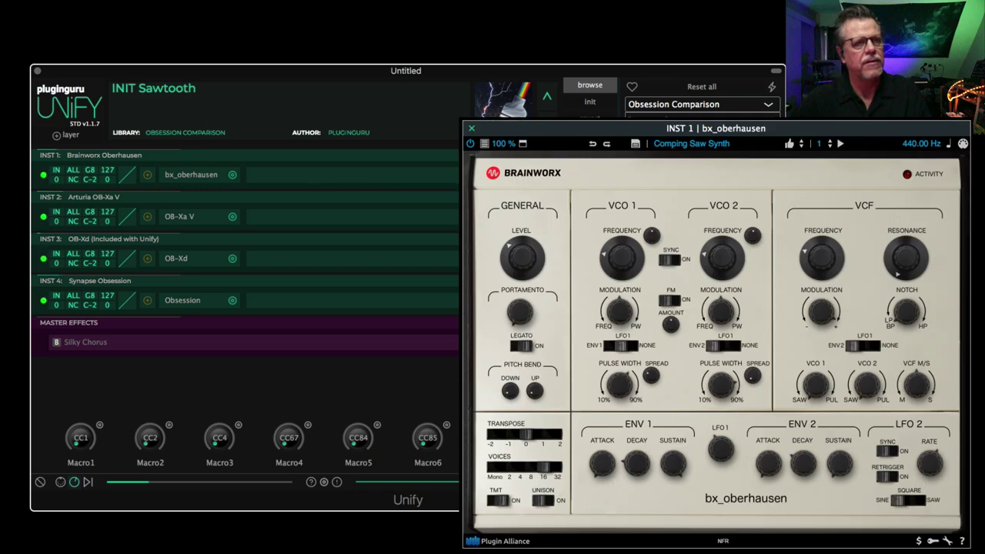
{"action": "key", "text": "super+w"}
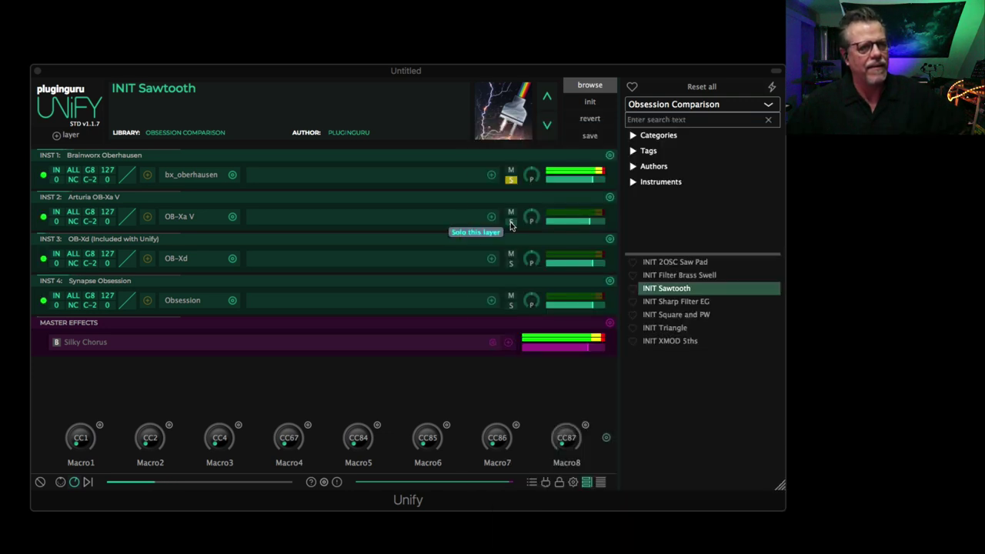
{"action": "left_click", "coordinate": [510, 222]}
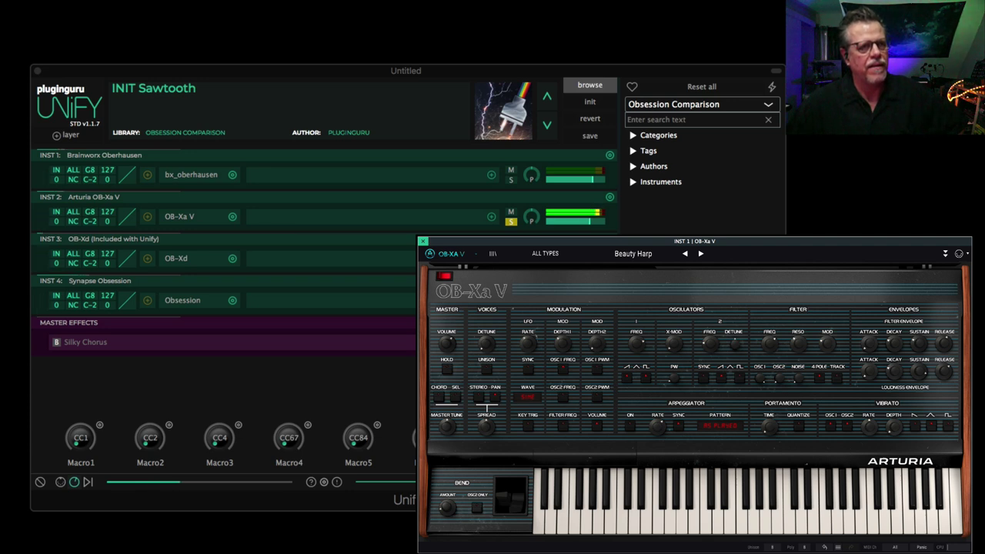
{"action": "left_click", "coordinate": [510, 222]}
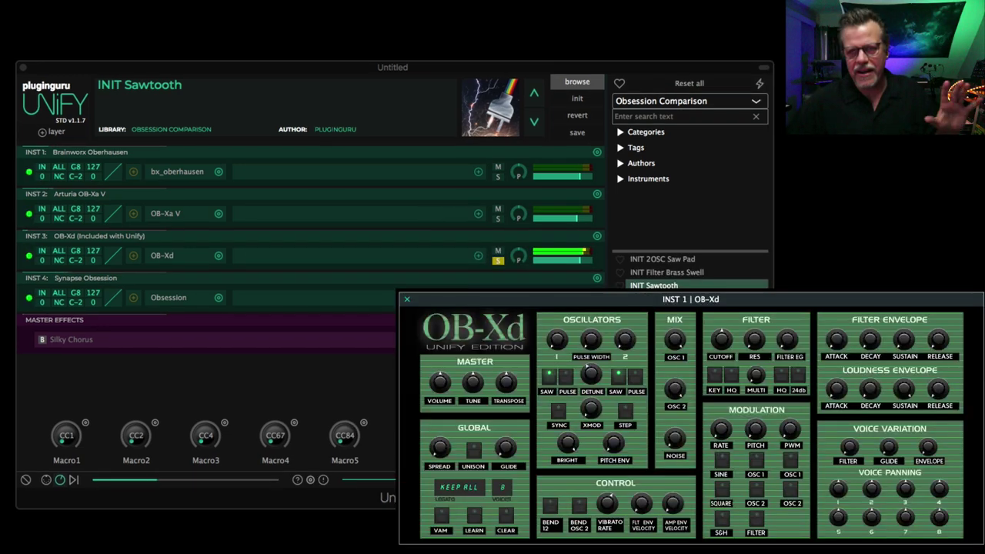
{"action": "left_click", "coordinate": [498, 261]}
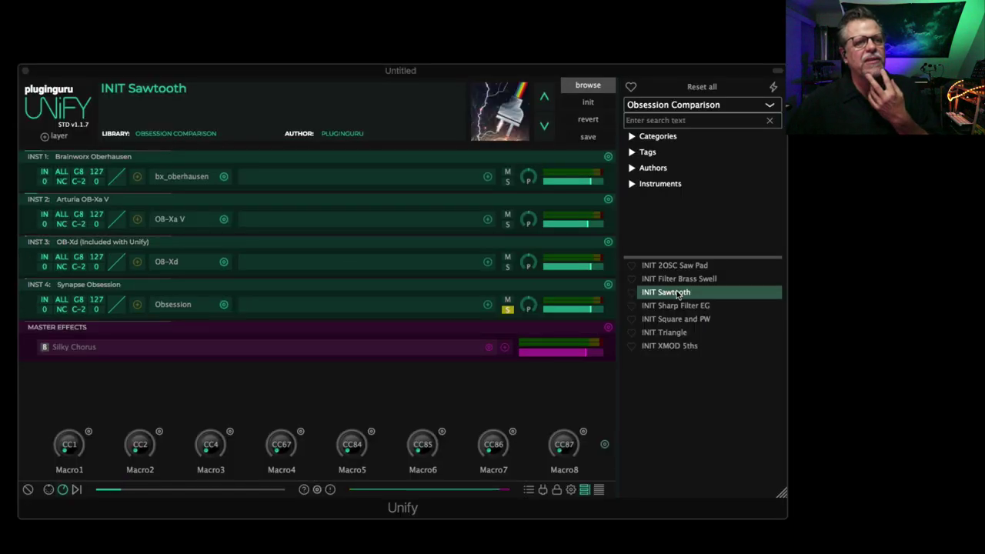
Load INIT 2OSC Saw Pad and solo its OB-Xd, OB-Xa V and bx_oberhausen layers one after another
{"action": "left_click", "coordinate": [665, 332]}
{"action": "left_click", "coordinate": [675, 264]}
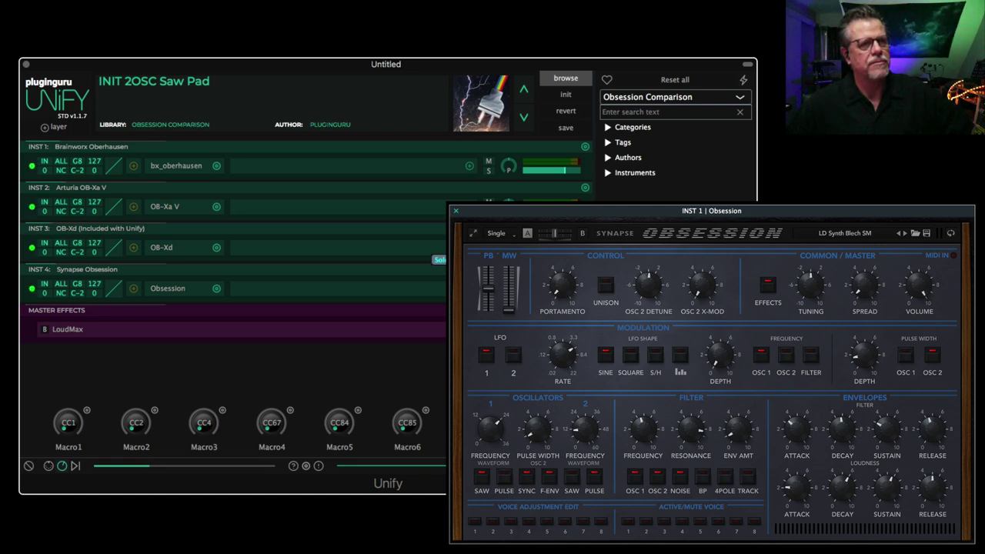
{"action": "left_click", "coordinate": [490, 253]}
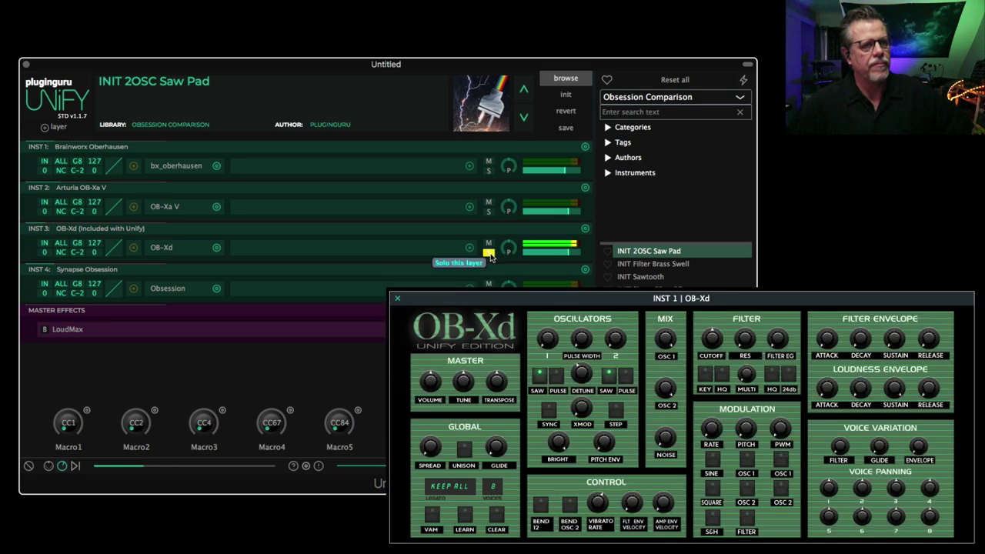
{"action": "left_click", "coordinate": [490, 251]}
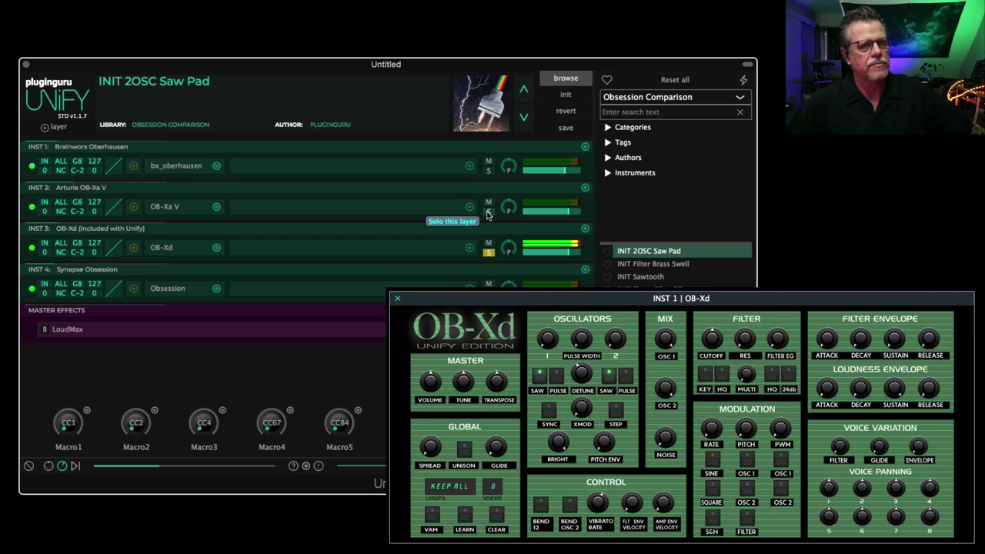
{"action": "left_click", "coordinate": [488, 211]}
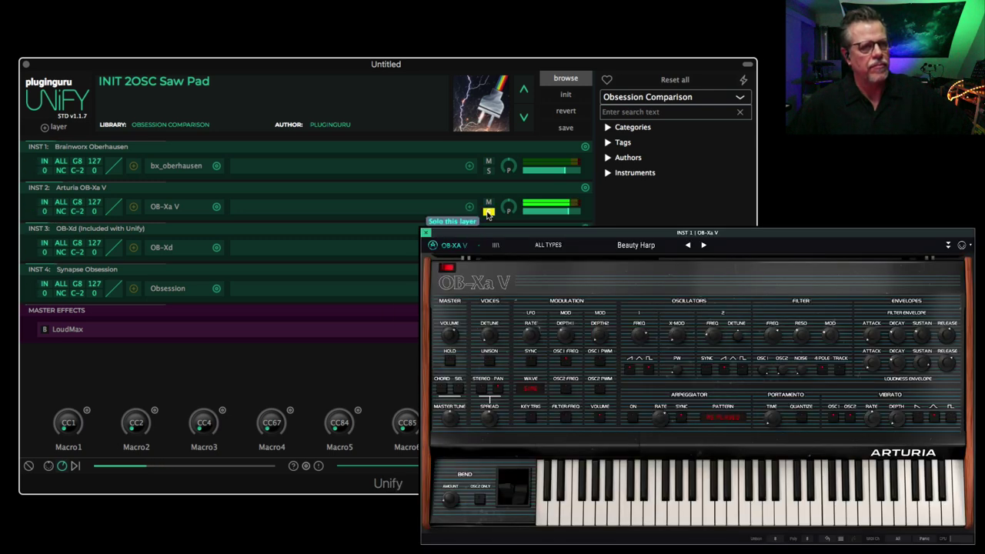
{"action": "left_click", "coordinate": [489, 171]}
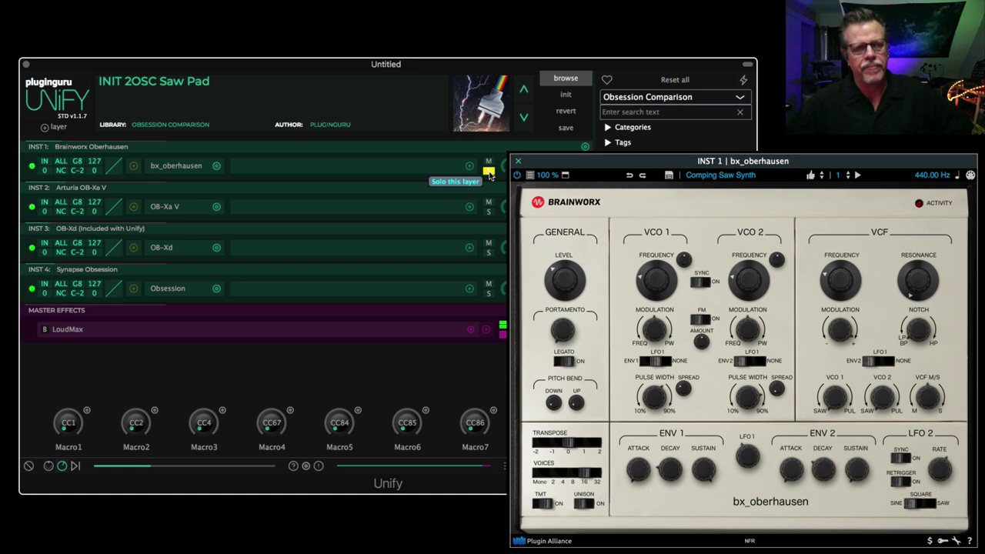
Compare the soloed Saw Pad layers again, up to bx_oberhausen, and inspect the bx_oberhausen plugin's settings
{"action": "left_click", "coordinate": [489, 294]}
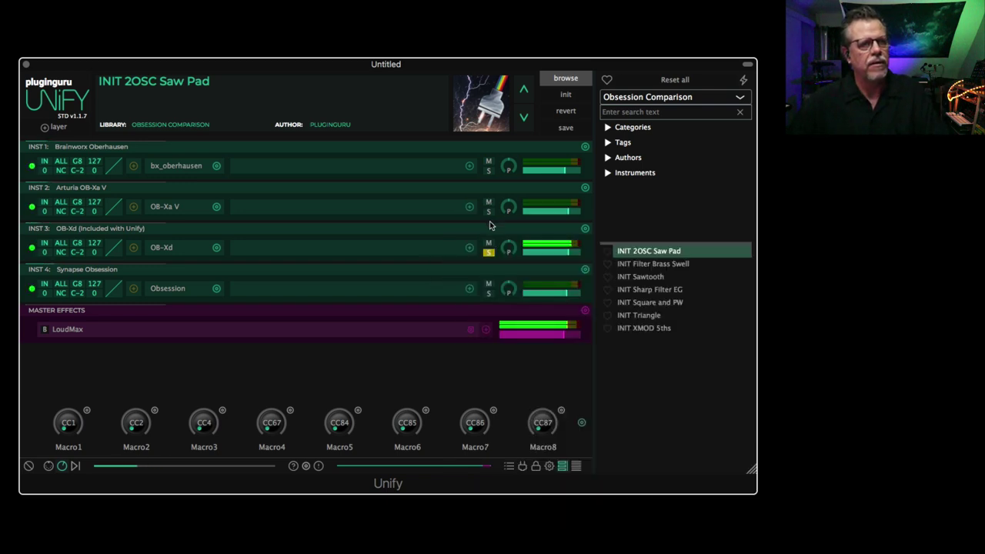
{"action": "left_click", "coordinate": [457, 212]}
{"action": "left_click", "coordinate": [489, 212]}
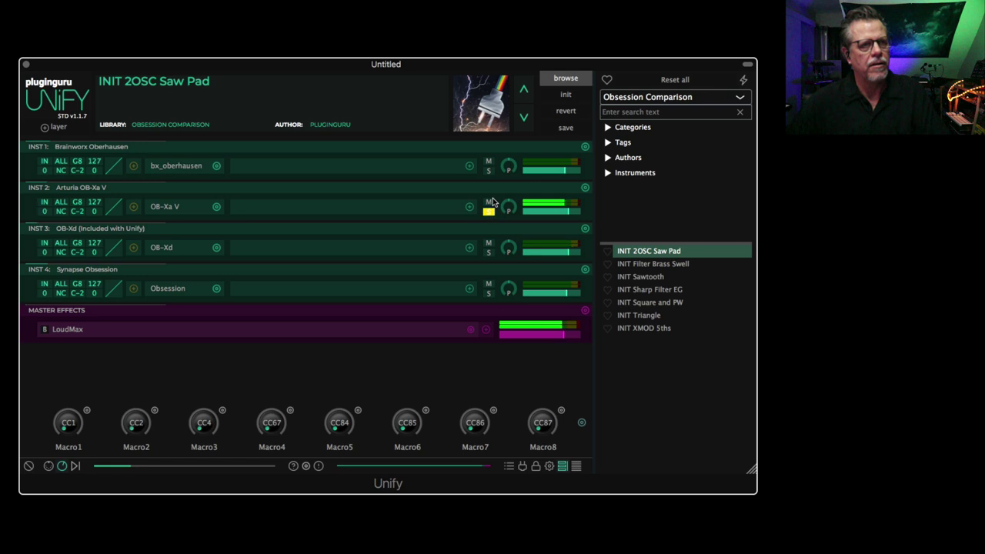
{"action": "left_click", "coordinate": [489, 171]}
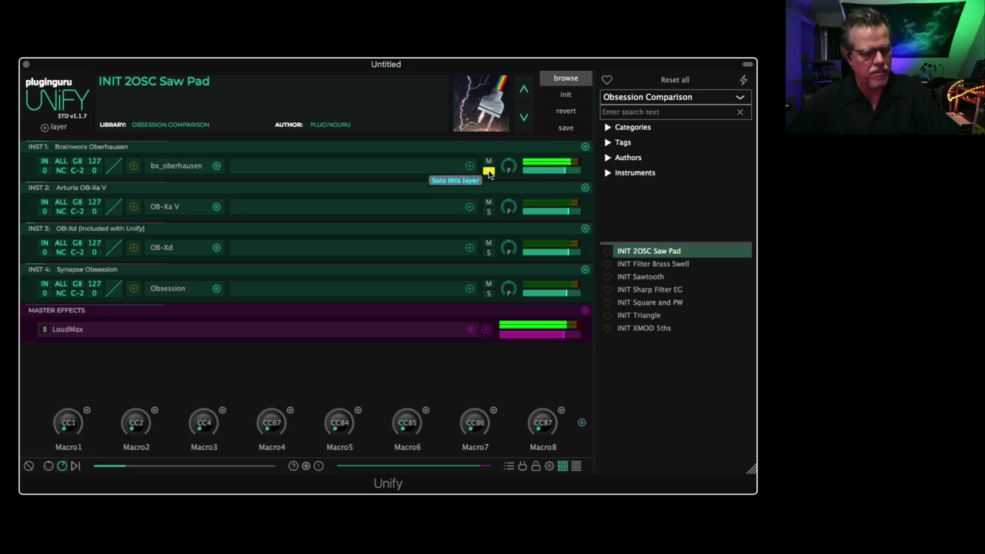
{"action": "left_click", "coordinate": [174, 166]}
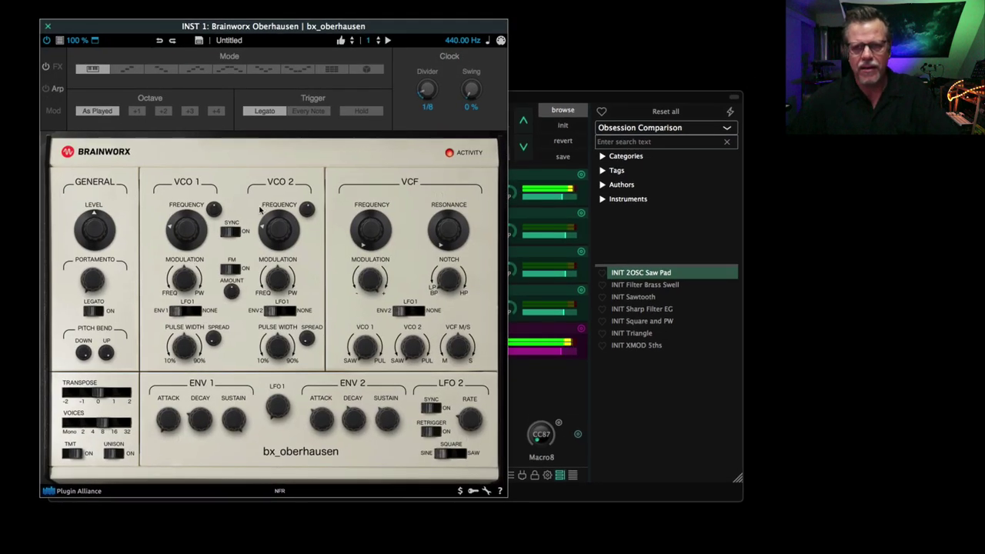
{"action": "left_click", "coordinate": [47, 26]}
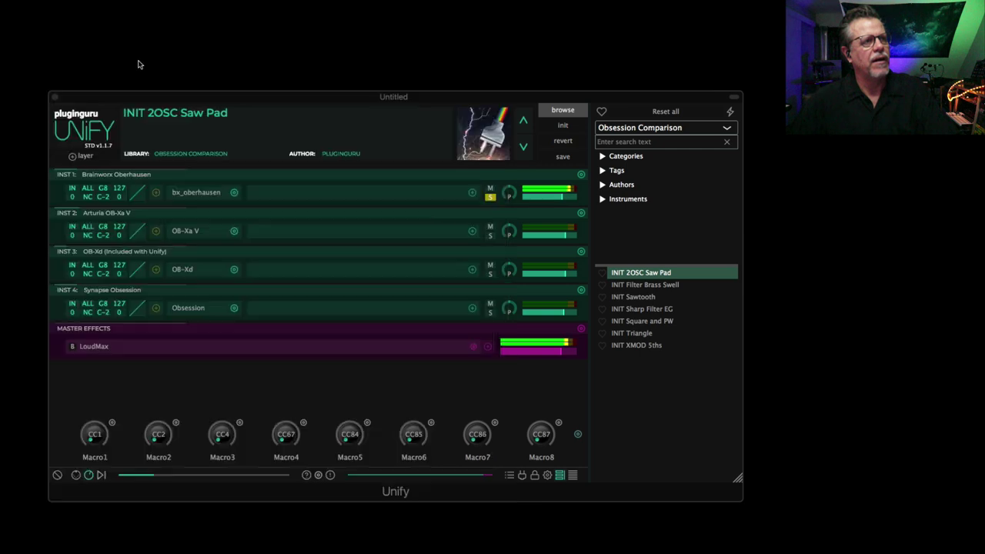
Solo the Saw Pad's Obsession, OB-Xd, OB-Xa V and bx_oberhausen layers in turn for another comparison
{"action": "left_click", "coordinate": [493, 313]}
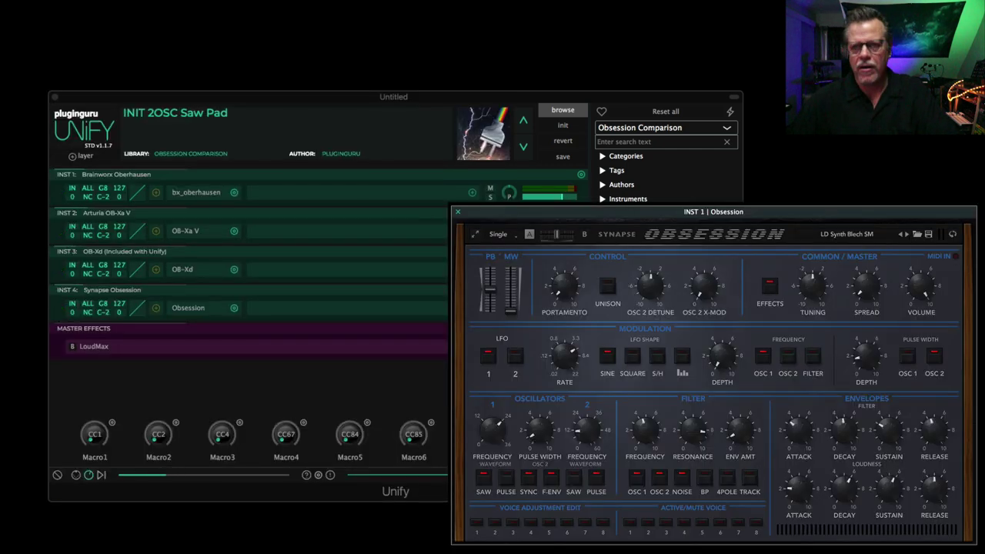
{"action": "left_click", "coordinate": [490, 262]}
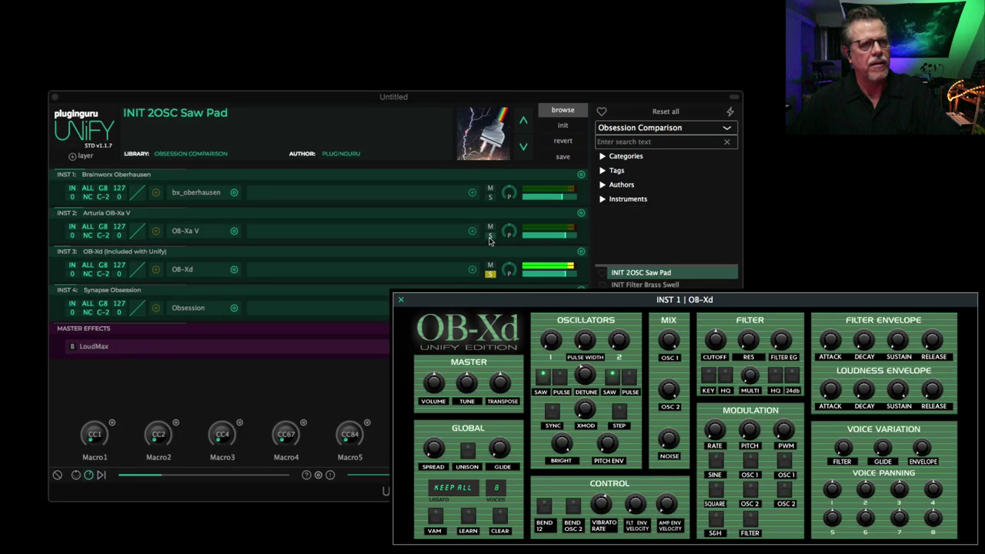
{"action": "left_click", "coordinate": [490, 236]}
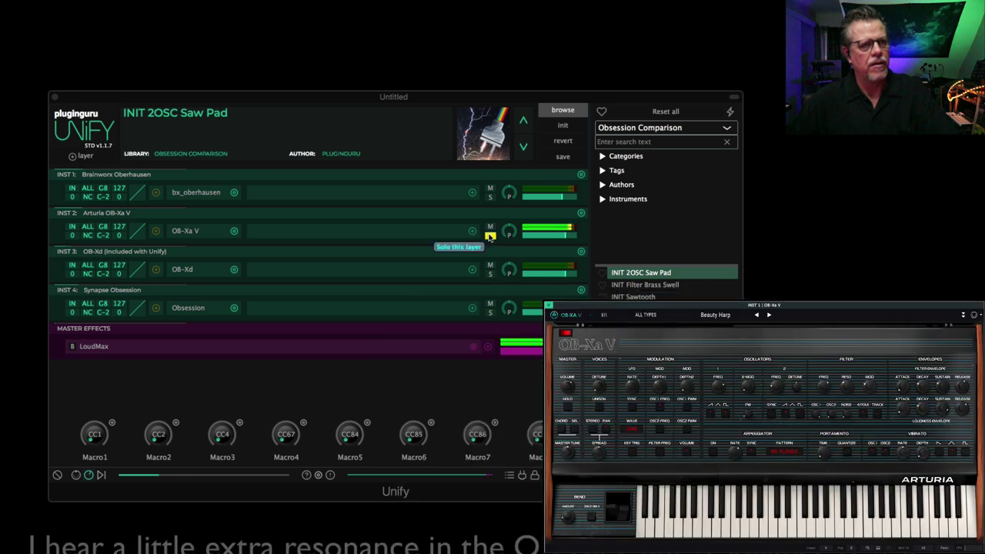
{"action": "left_click", "coordinate": [489, 198]}
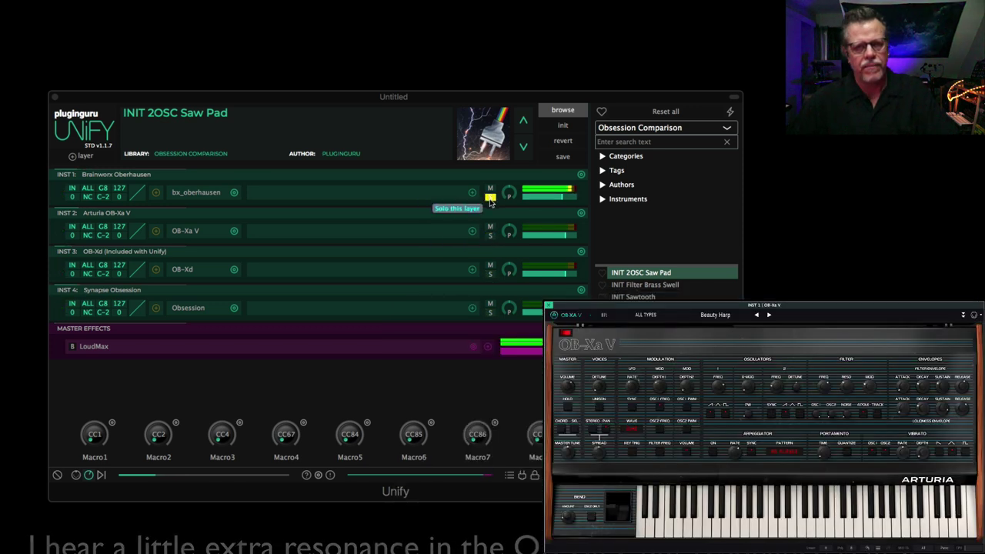
Clear the bx_oberhausen solo and slightly lower the mix levels of all four layers for combined playback
{"action": "left_click", "coordinate": [491, 199]}
{"action": "left_click_drag", "start_coordinate": [566, 198], "coordinate": [548, 201]}
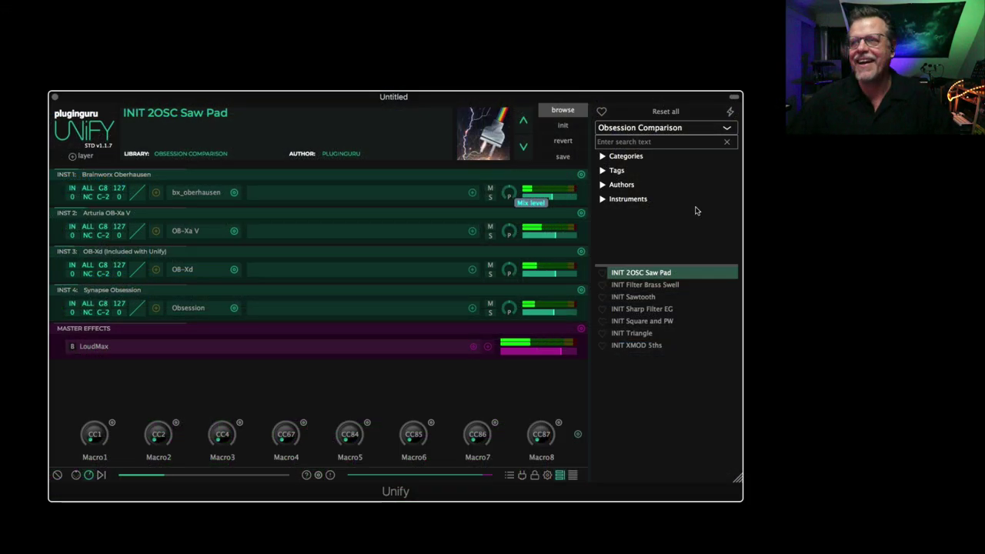
Load INIT Sharp Filter EG and solo its Obsession, OB-Xd, OB-Xa V and bx_oberhausen layers in turn
{"action": "left_click", "coordinate": [641, 309]}
{"action": "left_click", "coordinate": [489, 313]}
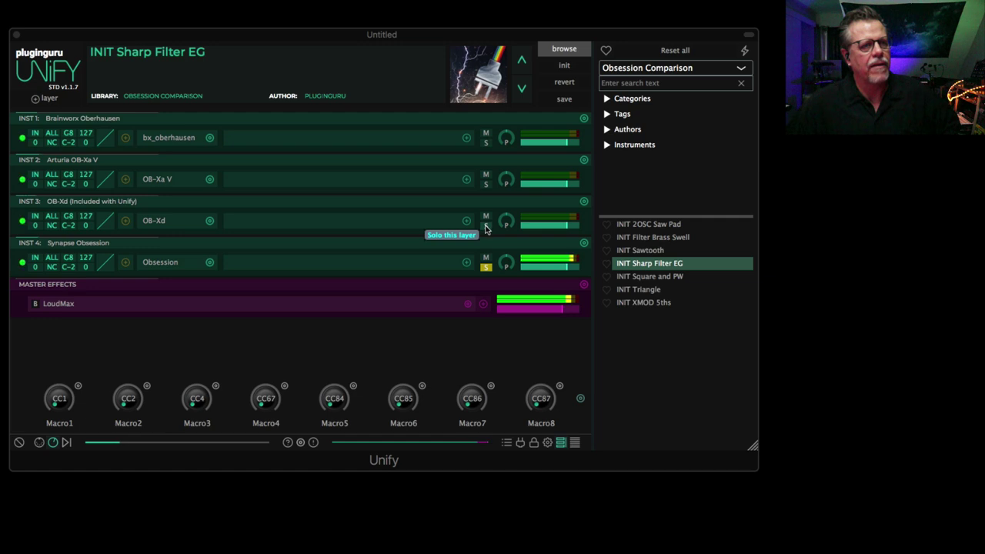
{"action": "left_click", "coordinate": [486, 227]}
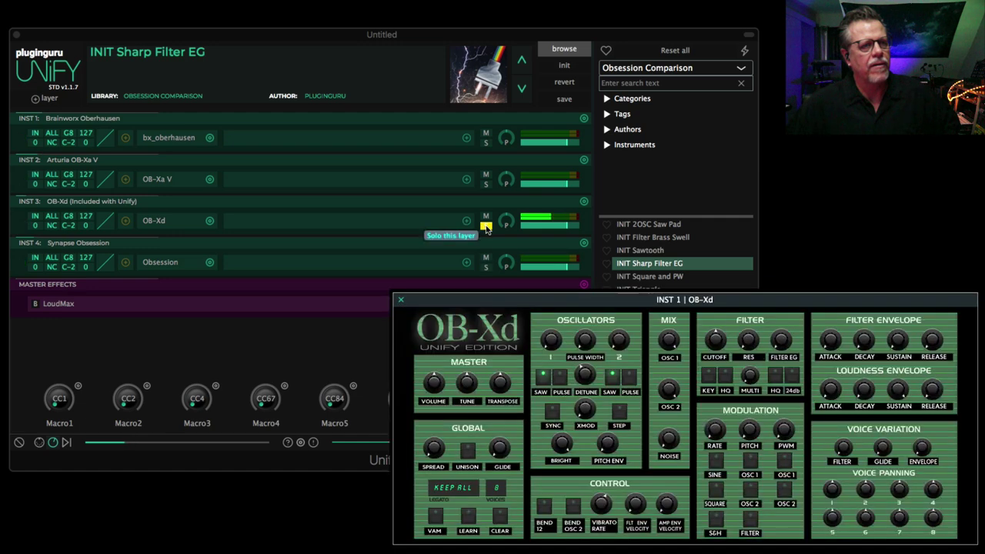
{"action": "left_click", "coordinate": [486, 185]}
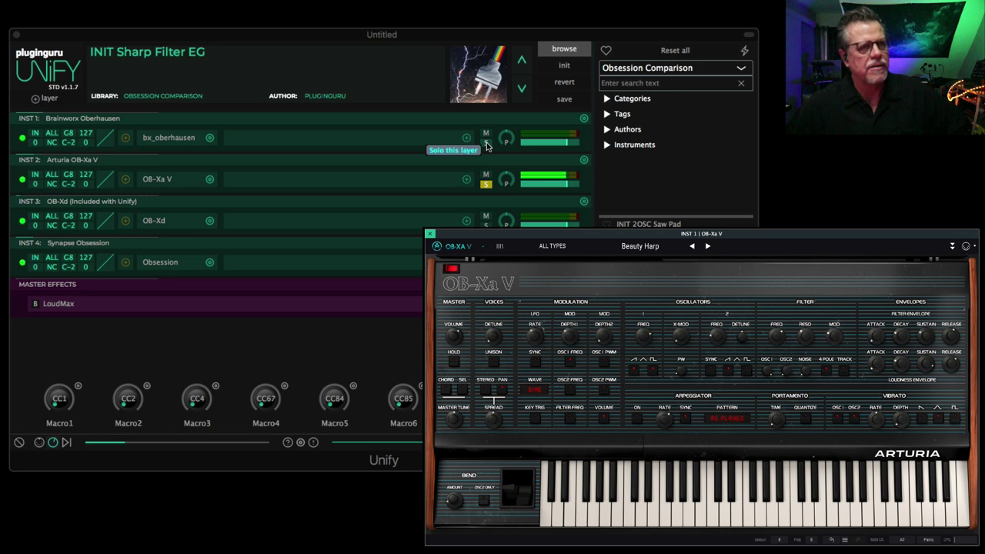
{"action": "left_click", "coordinate": [486, 145]}
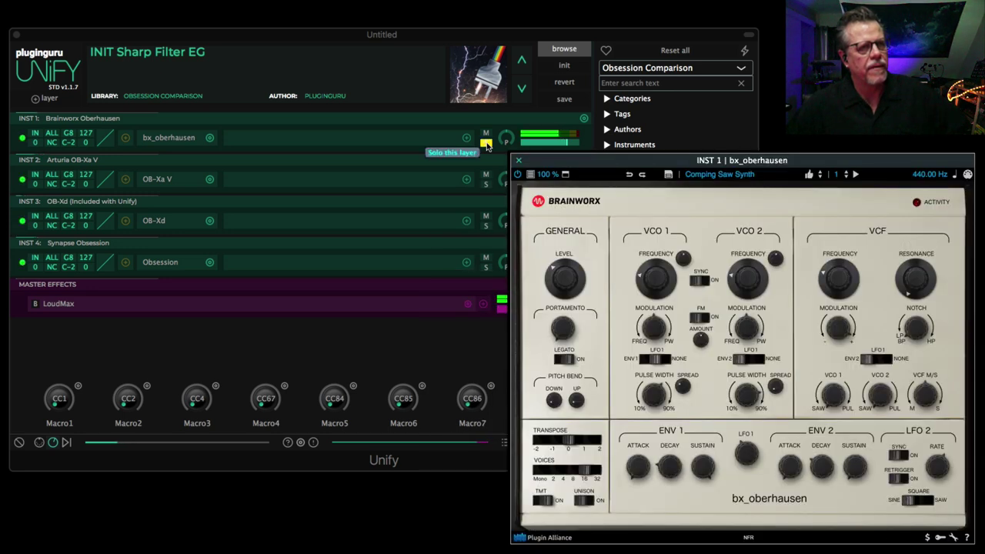
Solo the Synapse Obsession layer and lower the filter envelope amount in its plugin to about 5
{"action": "left_click", "coordinate": [486, 268]}
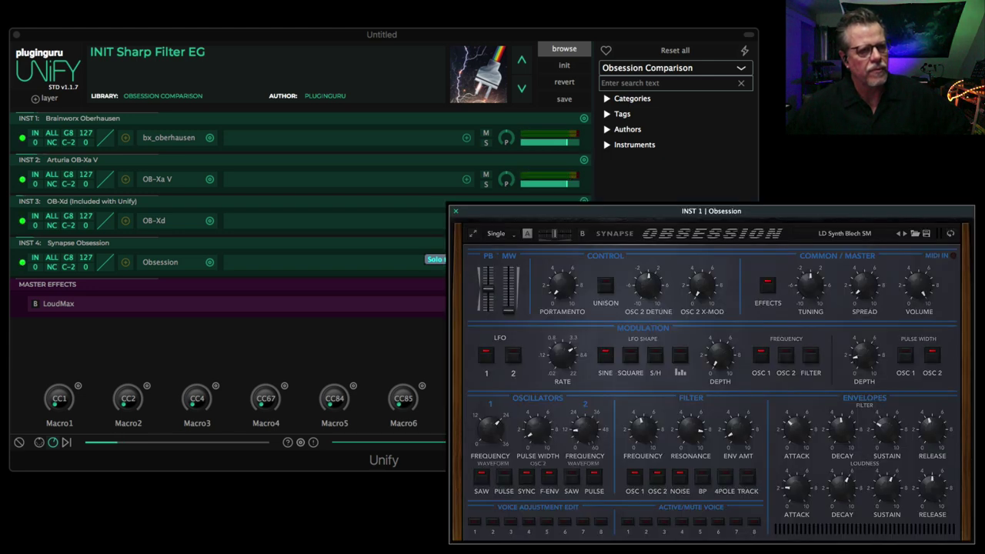
{"action": "left_click", "coordinate": [169, 264]}
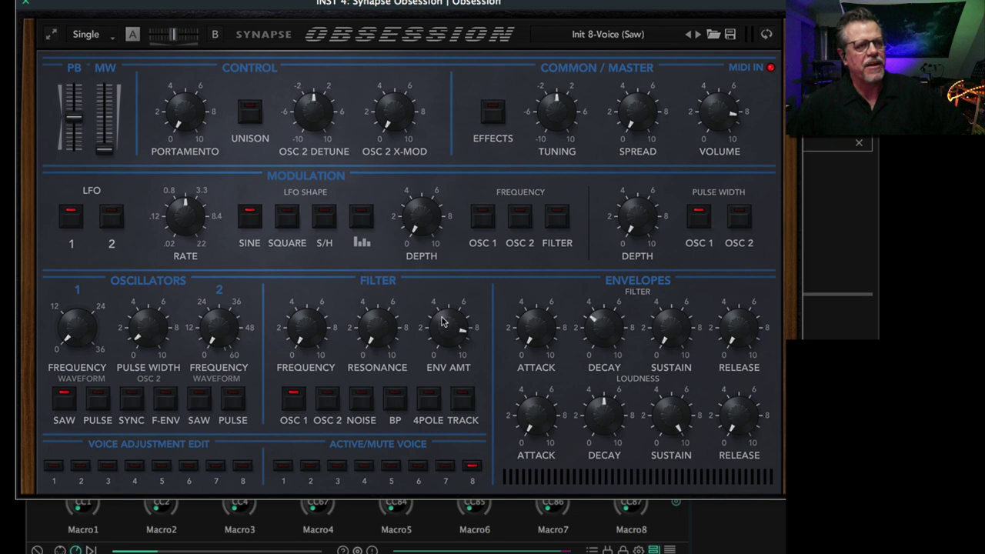
{"action": "left_click_drag", "start_coordinate": [383, 249], "coordinate": [376, 262]}
{"action": "left_click_drag", "start_coordinate": [444, 347], "coordinate": [441, 373]}
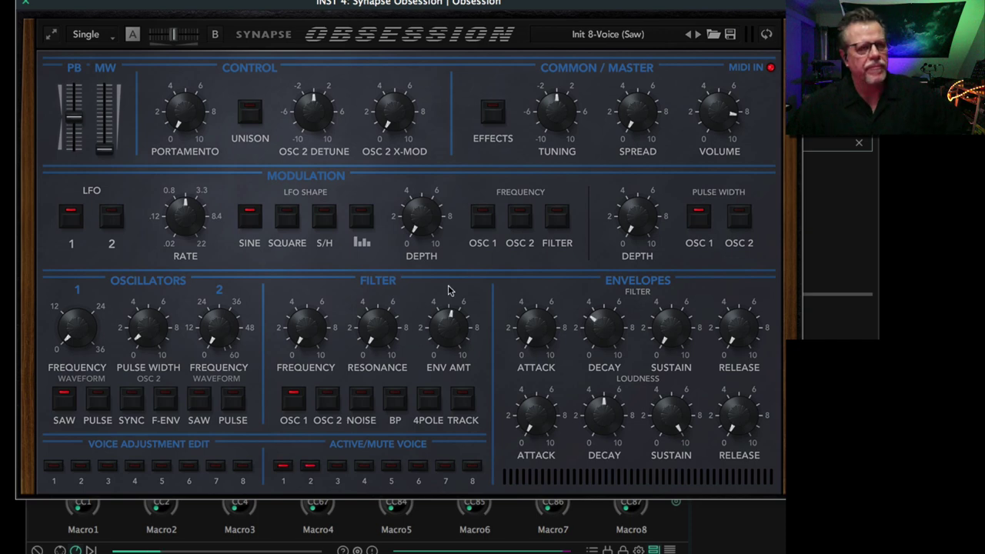
{"action": "left_click", "coordinate": [25, 3]}
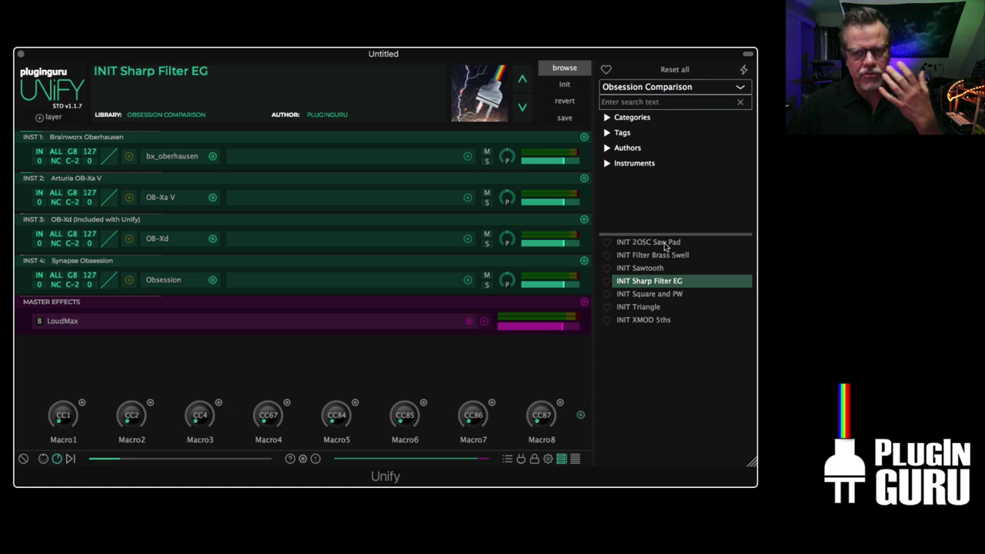
Switch the patch browser to the Unified - Obsession library and load BASS - Uni Rez Bass IW
{"action": "left_click", "coordinate": [655, 87]}
{"action": "left_click", "coordinate": [658, 159]}
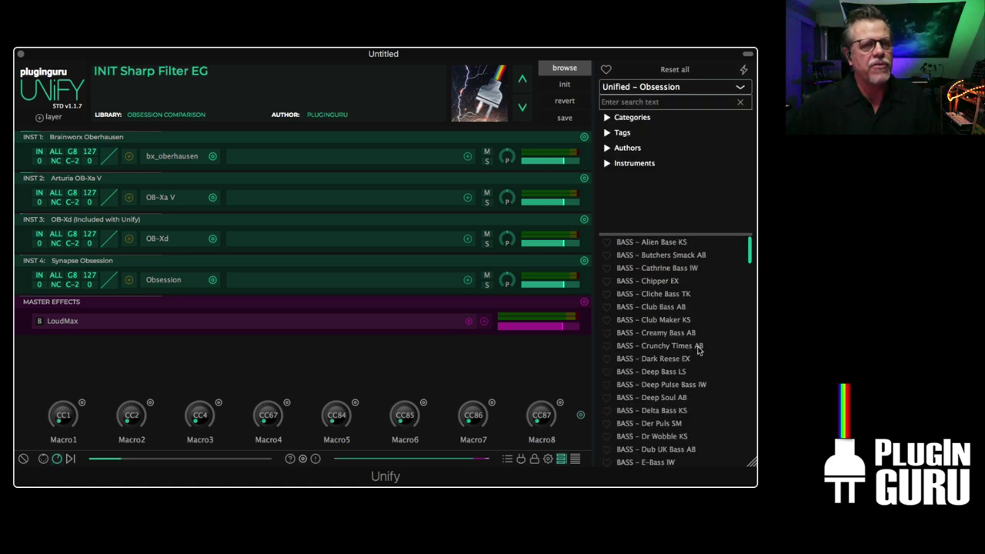
{"action": "scroll", "coordinate": [675, 346], "scroll_direction": "down", "scroll_amount": 15}
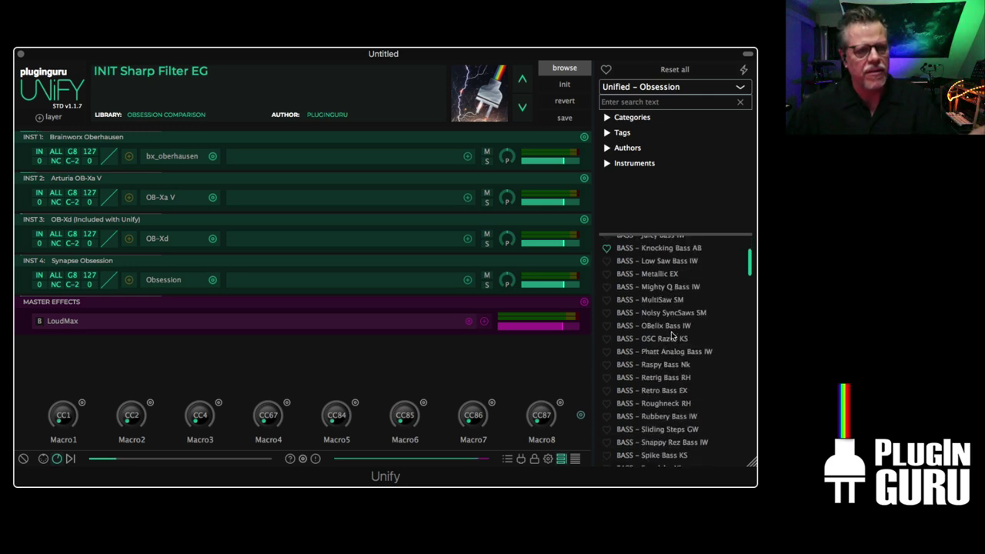
{"action": "scroll", "coordinate": [672, 332], "scroll_direction": "down", "scroll_amount": 4}
{"action": "left_click", "coordinate": [672, 332]}
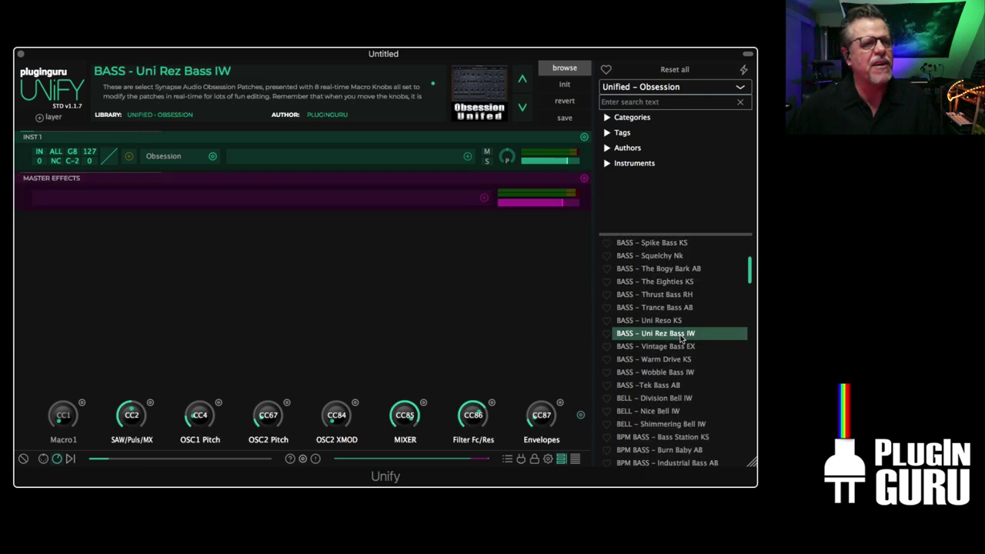
Load BASS - Wobble Bass IW and BASS -Tek Bass AB into new Unify layers and slightly lower the levels of all three layers
{"action": "right_click", "coordinate": [663, 371]}
{"action": "left_click", "coordinate": [565, 322]}
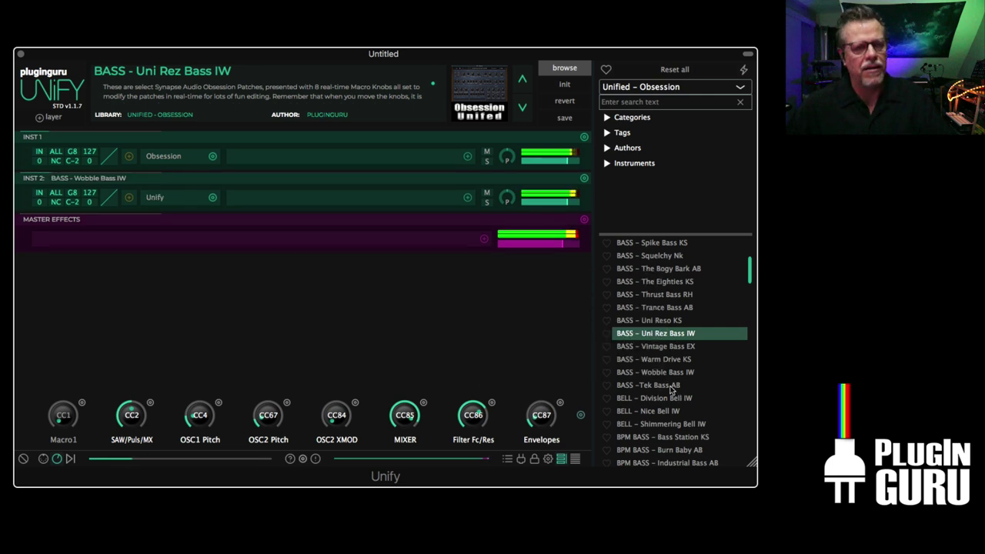
{"action": "right_click", "coordinate": [661, 387]}
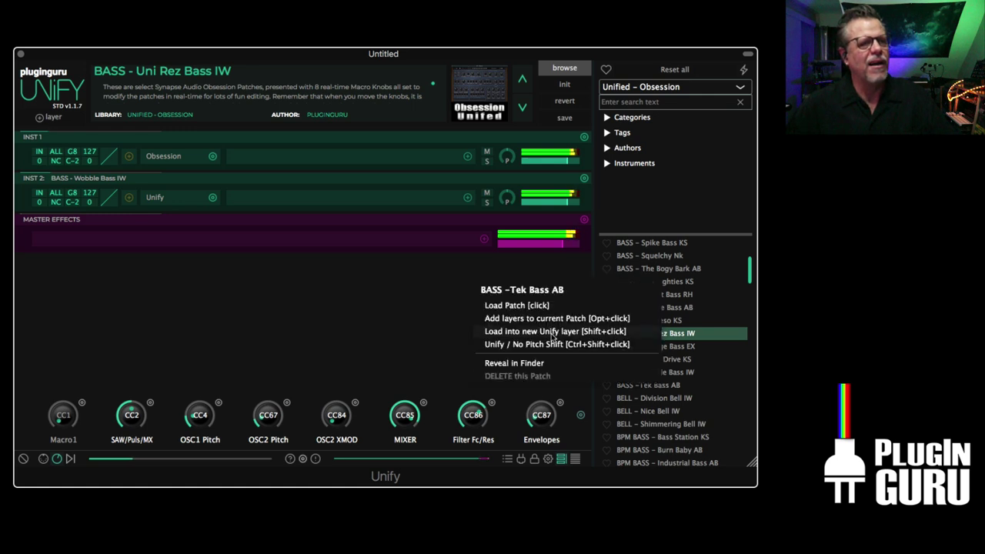
{"action": "left_click", "coordinate": [551, 332]}
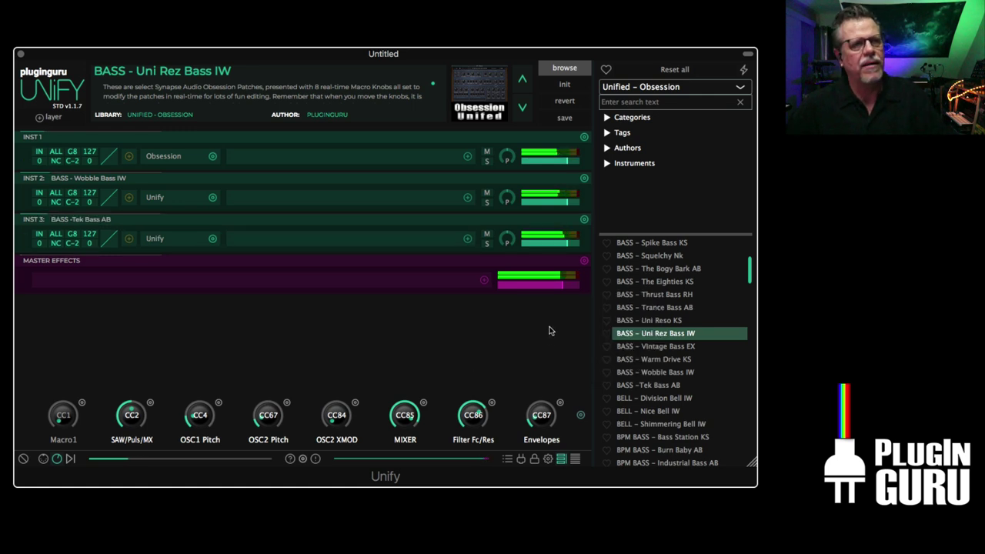
{"action": "left_click", "coordinate": [563, 245]}
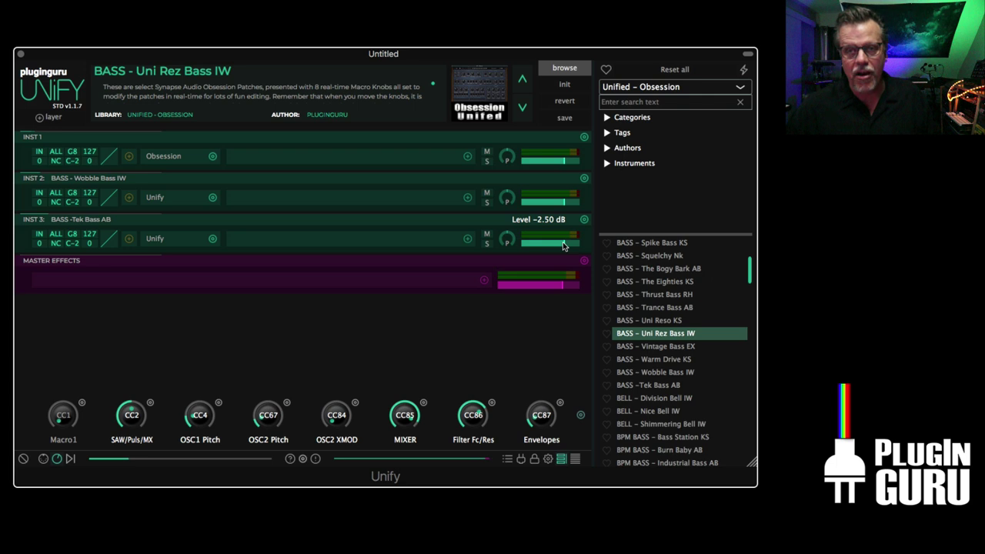
{"action": "left_click_drag", "start_coordinate": [562, 246], "coordinate": [560, 246]}
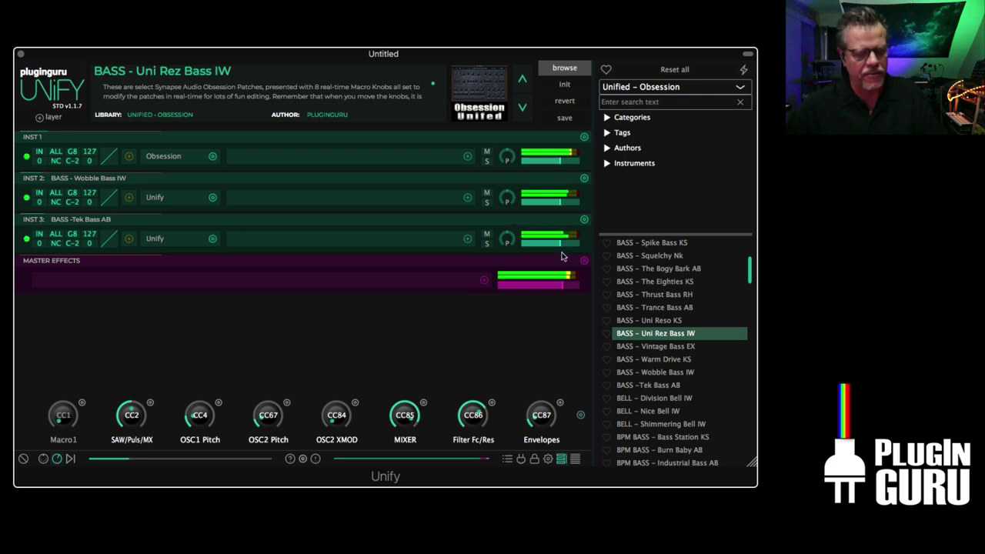